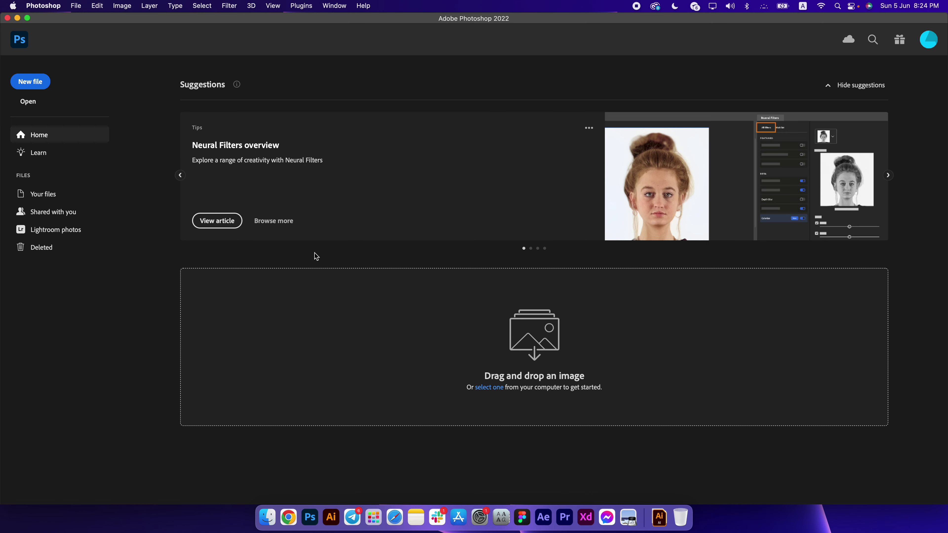
Create a 1920×1080 document and resize it to 3920 px wide (3920×2205)
key(super+n)
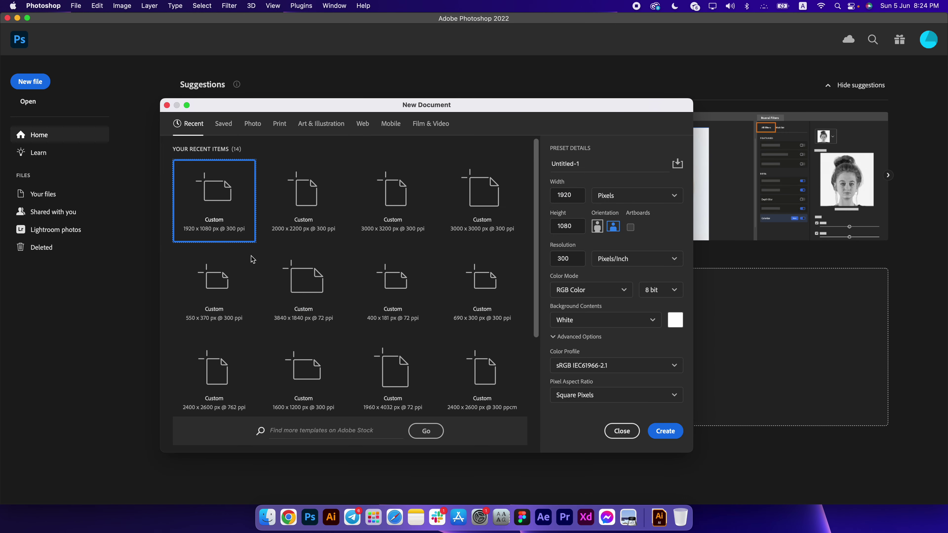
click(659, 436)
click(122, 6)
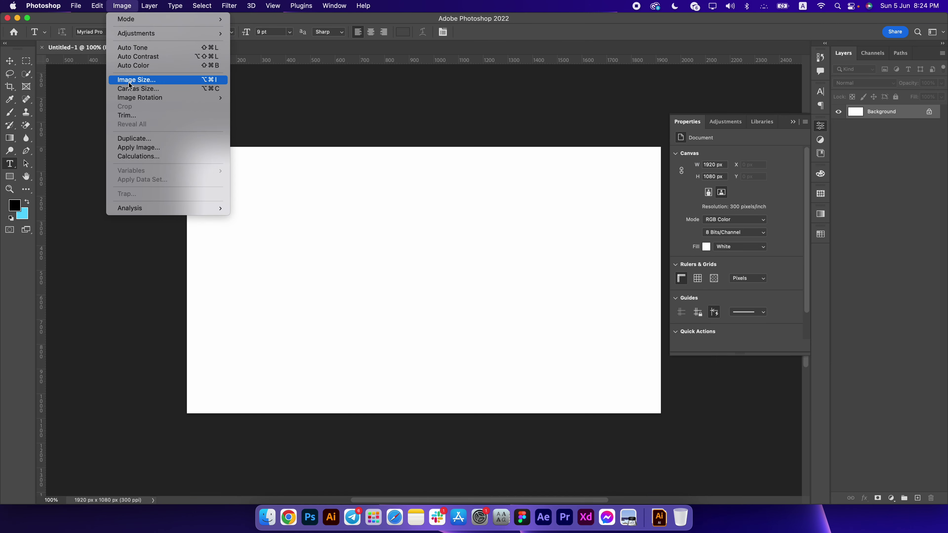
click(131, 83)
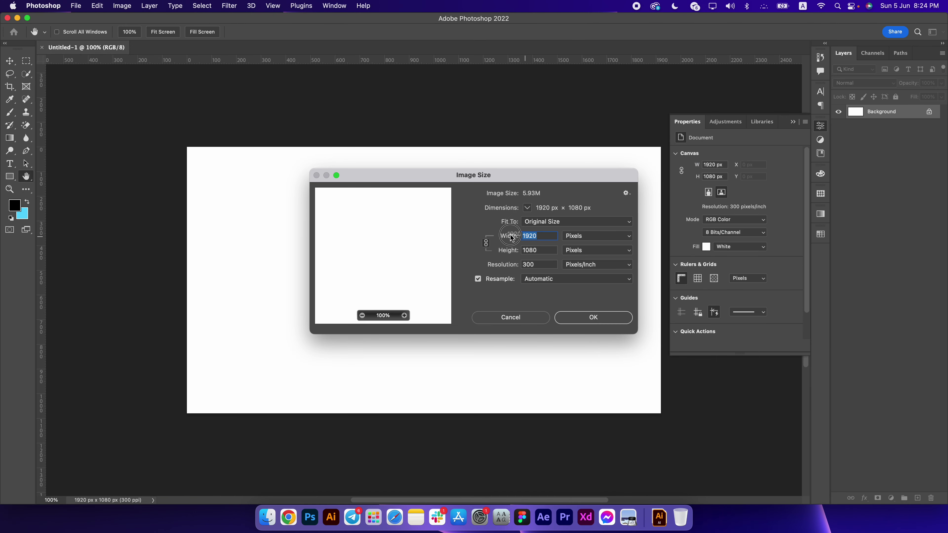
click(526, 237)
key(BackSpace)
text(3)
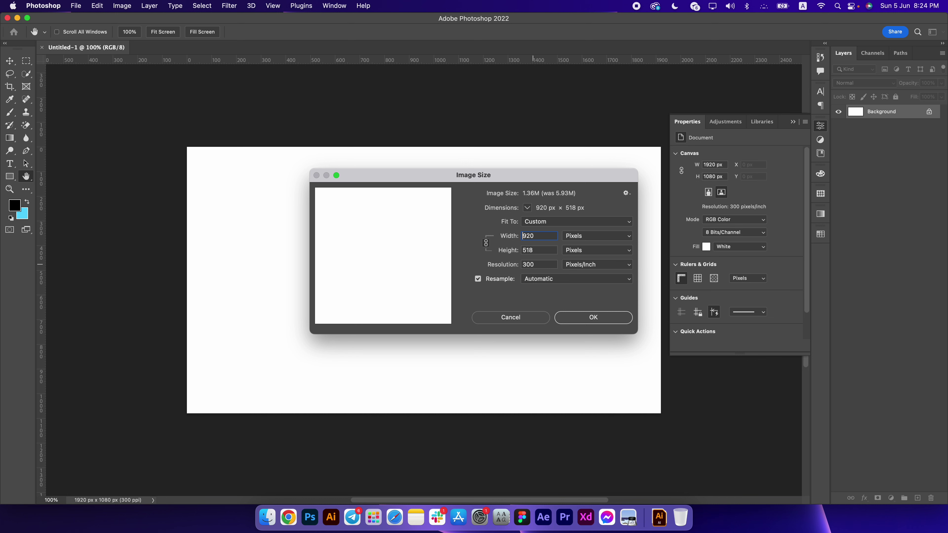
key(Return)
Fit the canvas on screen and hide the Properties panel to tidy the workspace
key(super+0)
key(t)
drag(435, 208, 467, 228)
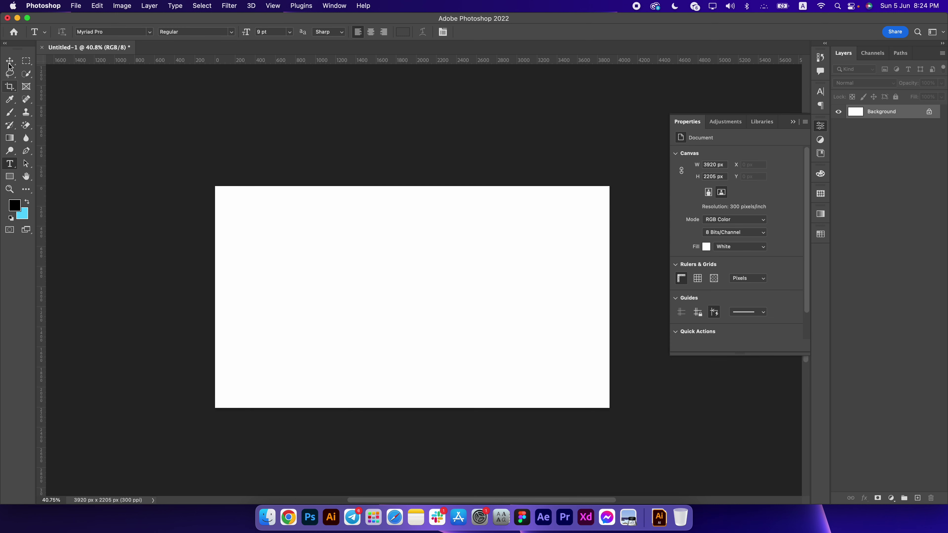
key(v)
scroll(489, 258, up, 3)
scroll(487, 257, left, 3)
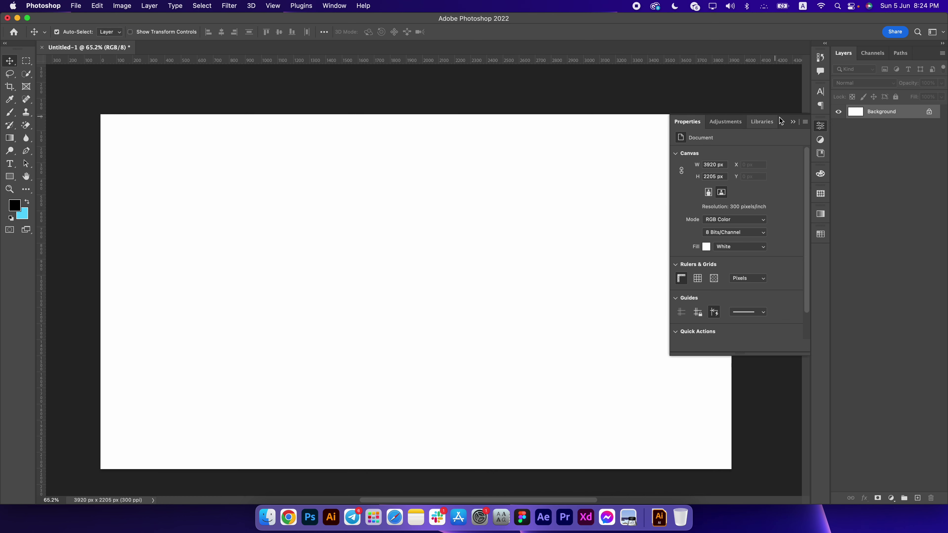
click(793, 122)
scroll(251, 172, left, 2)
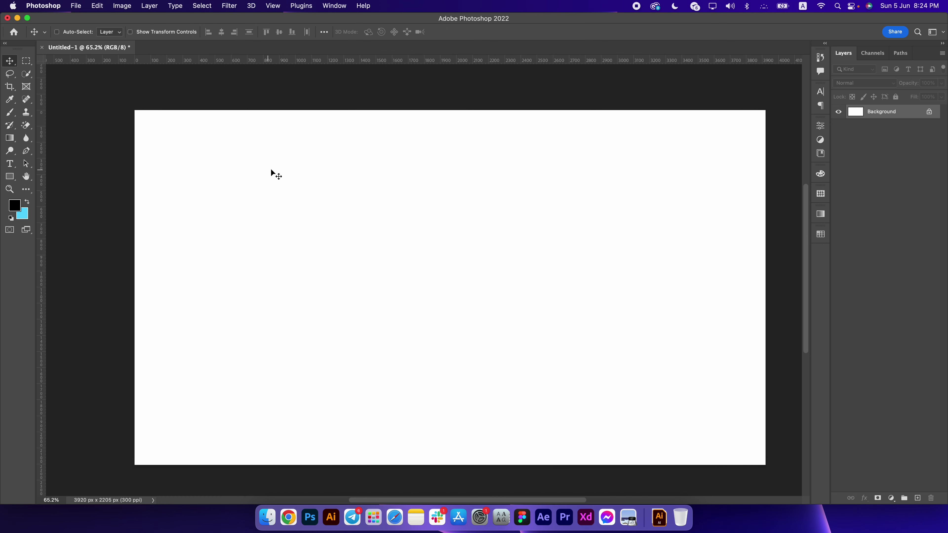
scroll(269, 173, up, 1)
scroll(275, 172, down, 3)
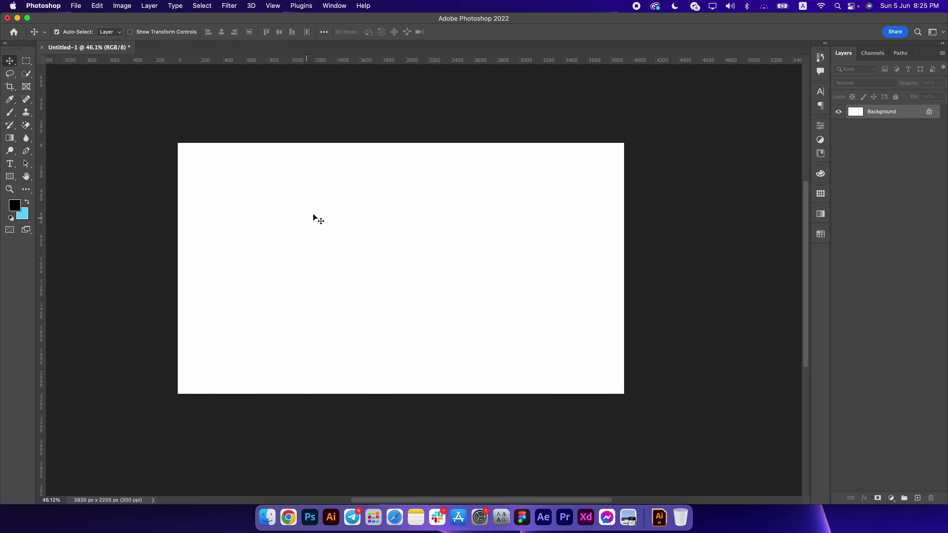
Preview Export for Web at 1920 px width, then cancel it
key(alt+shift+super+s)
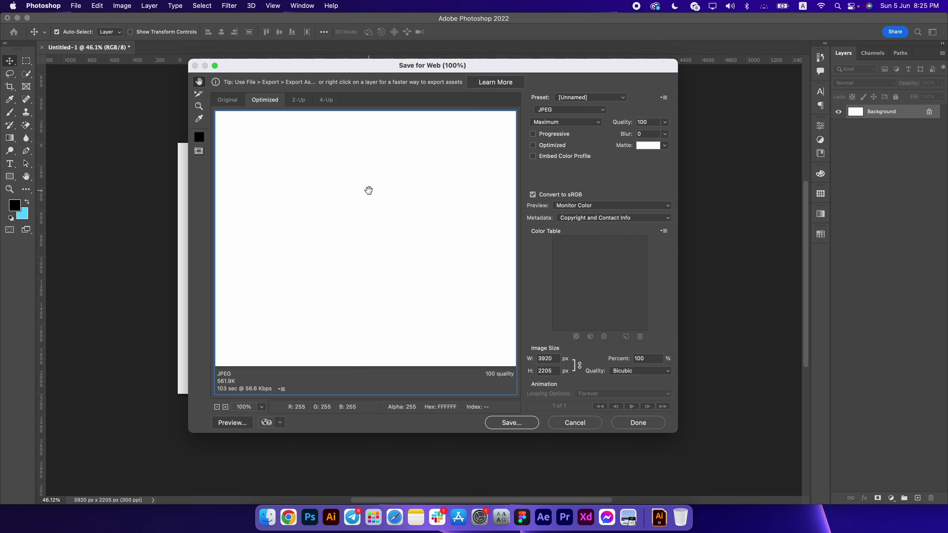
click(541, 358)
key(BackSpace)
text(1)
click(588, 424)
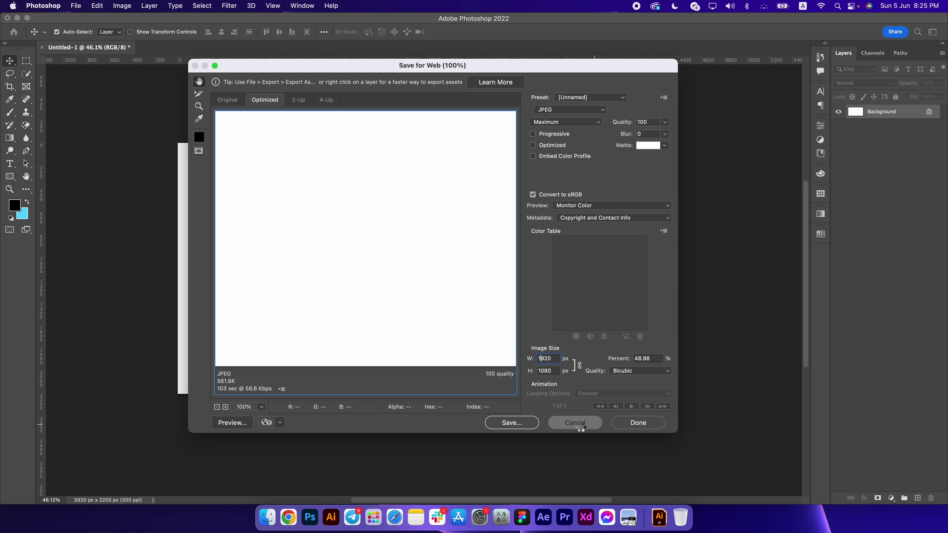
Locate the downloaded runner JPG from Chrome's downloads and drag it into Photoshop
click(295, 504)
click(939, 42)
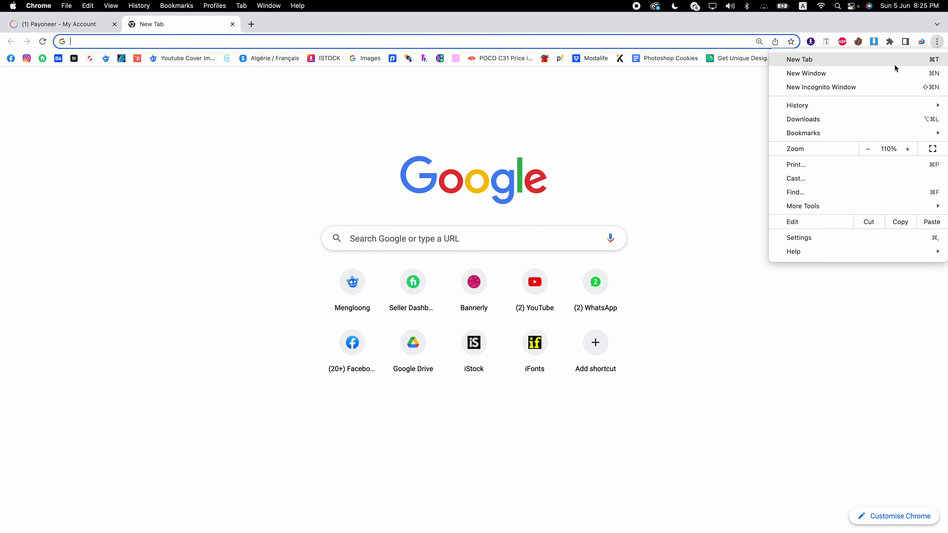
click(812, 120)
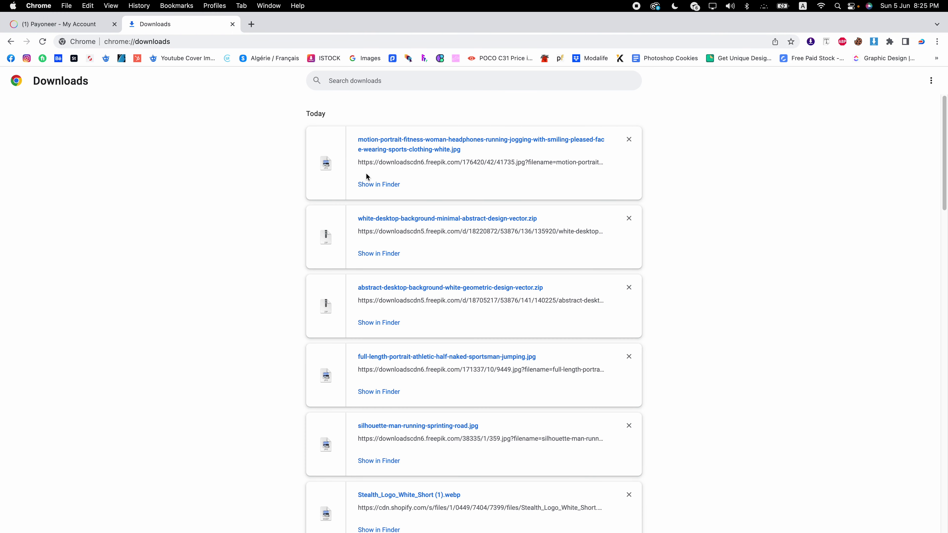
click(398, 186)
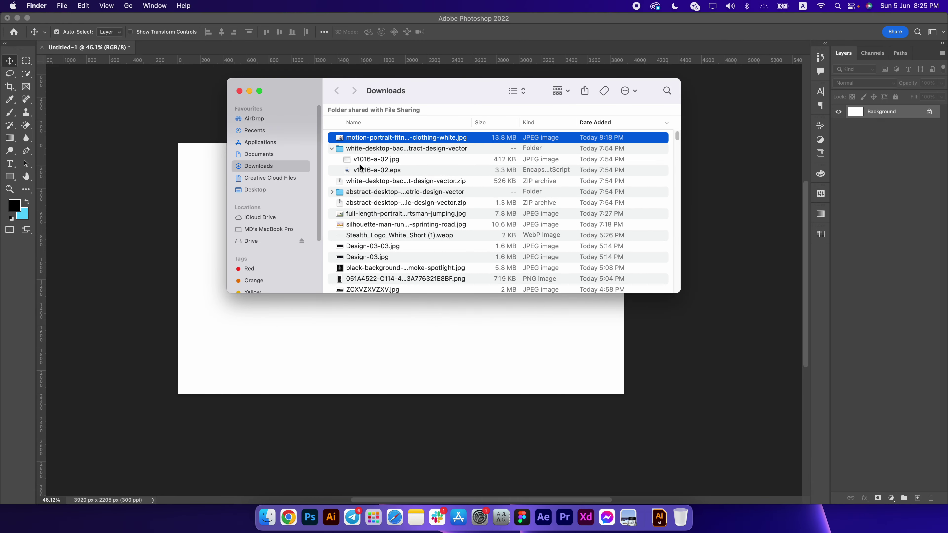
drag(369, 138, 411, 47)
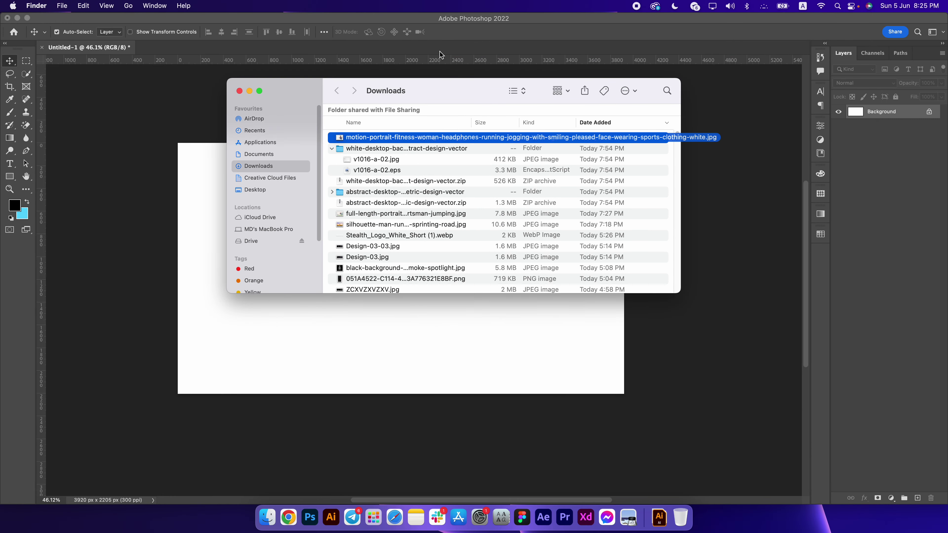
key(w)
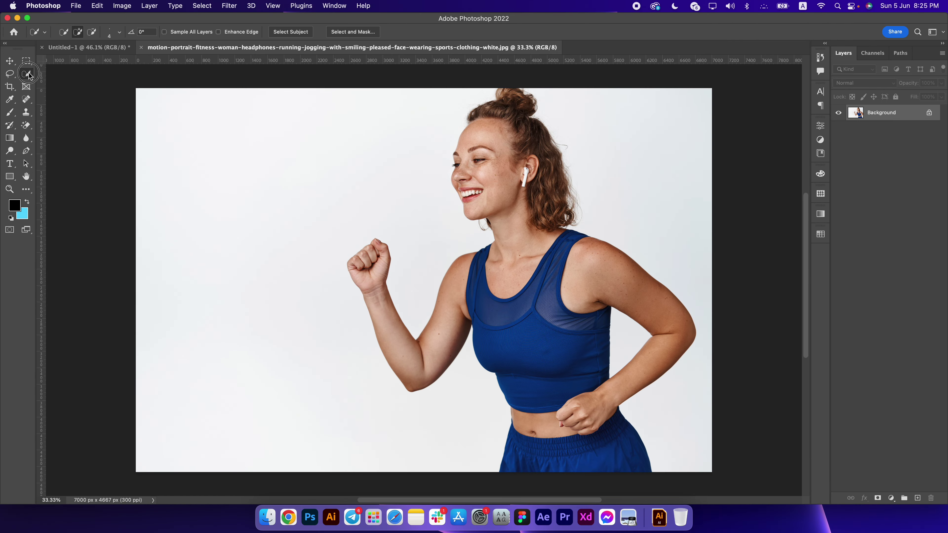
Select the woman, mask out the white background, convert to a smart object, and move her into Untitled-1
click(290, 32)
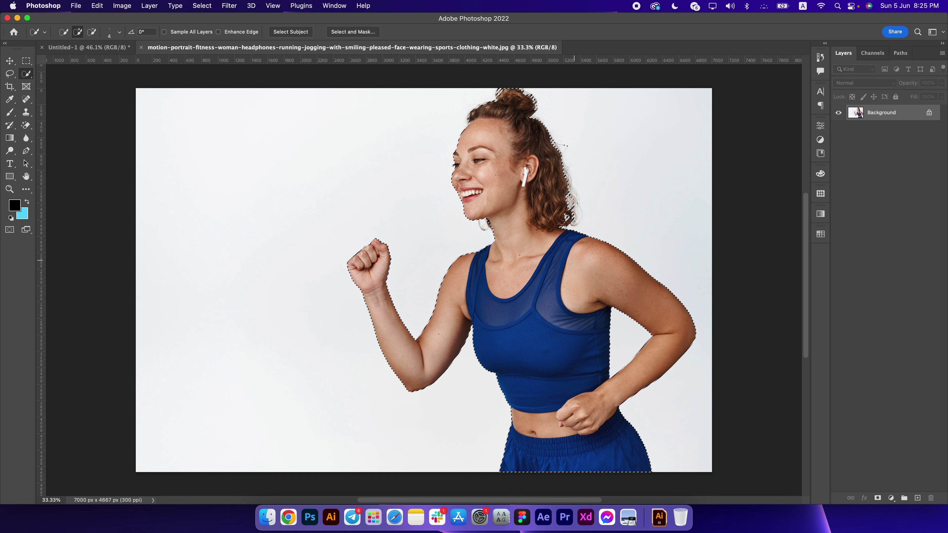
click(878, 498)
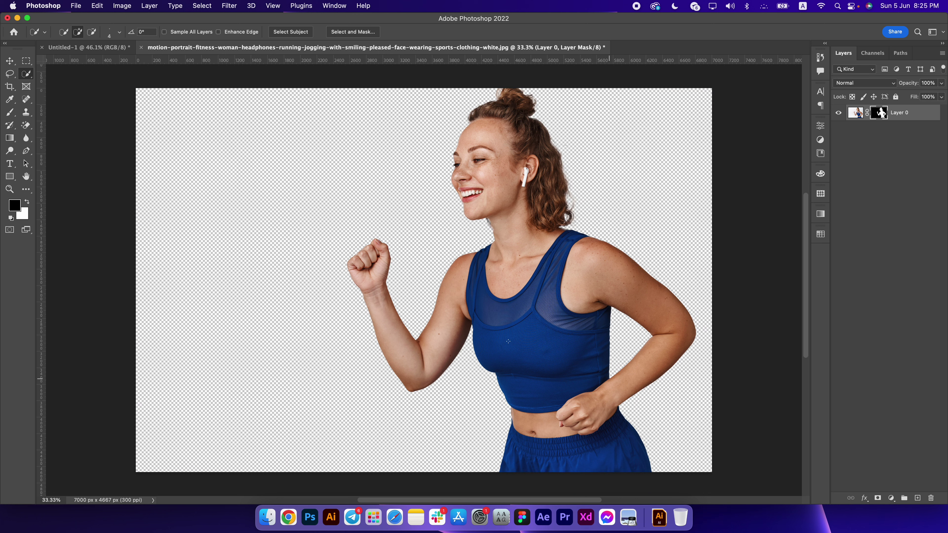
right_click(895, 113)
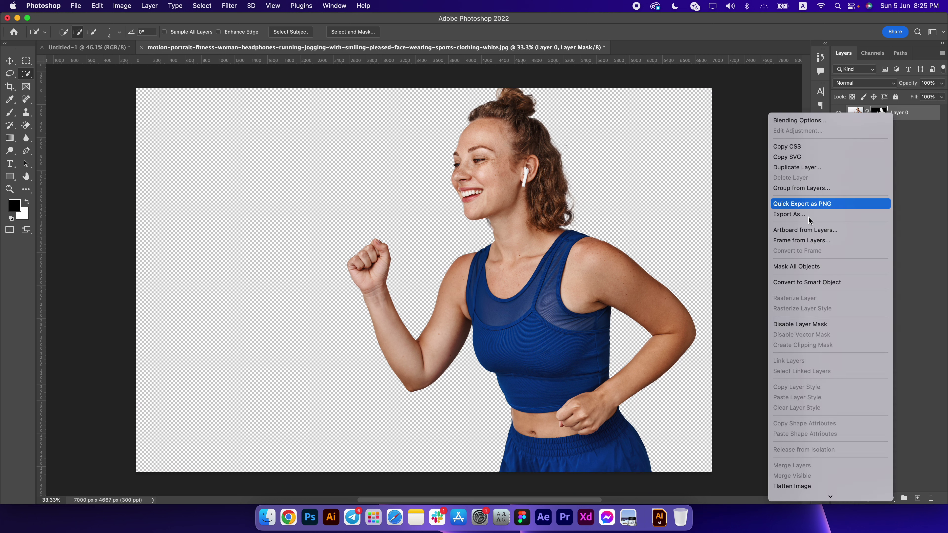
click(813, 283)
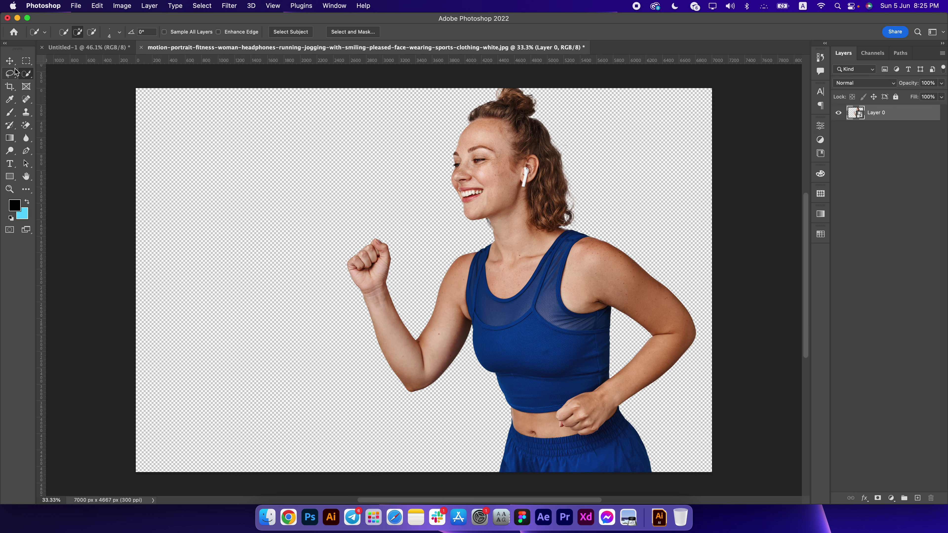
click(9, 60)
mouse_move(510, 208)
mouse_down()
mouse_move(115, 53)
mouse_move(402, 250)
mouse_up()
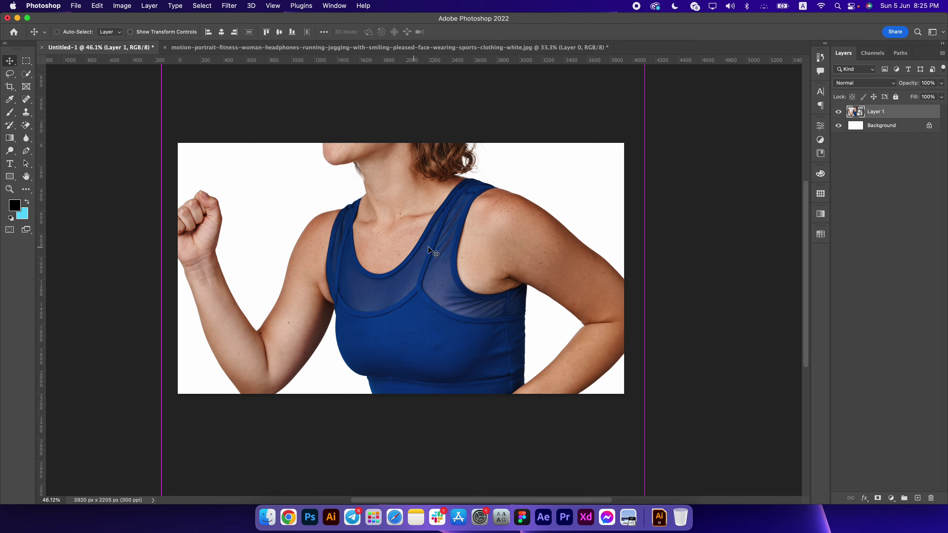
Scale the runner to about 47% and position her on the right of the poster
drag(645, 248, 404, 248)
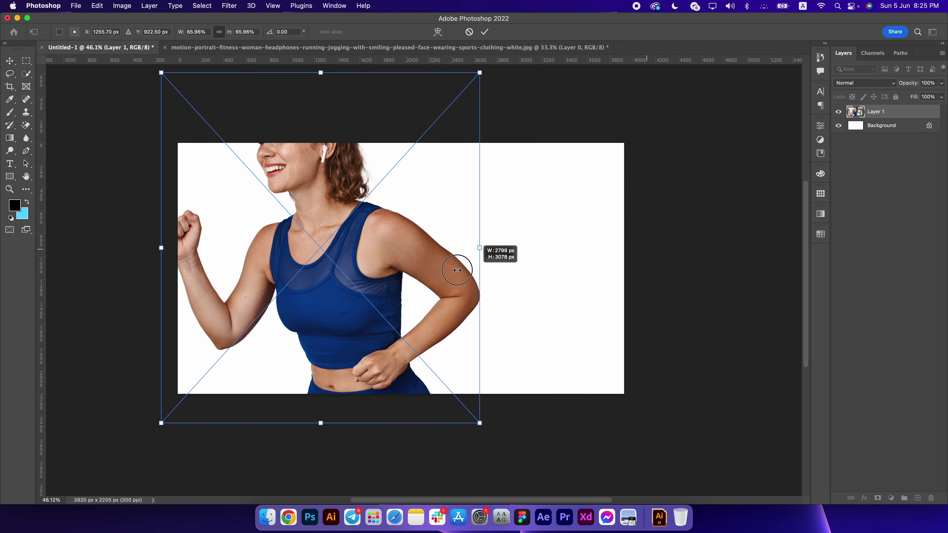
mouse_move(351, 271)
mouse_down()
mouse_move(521, 308)
mouse_move(537, 298)
mouse_up()
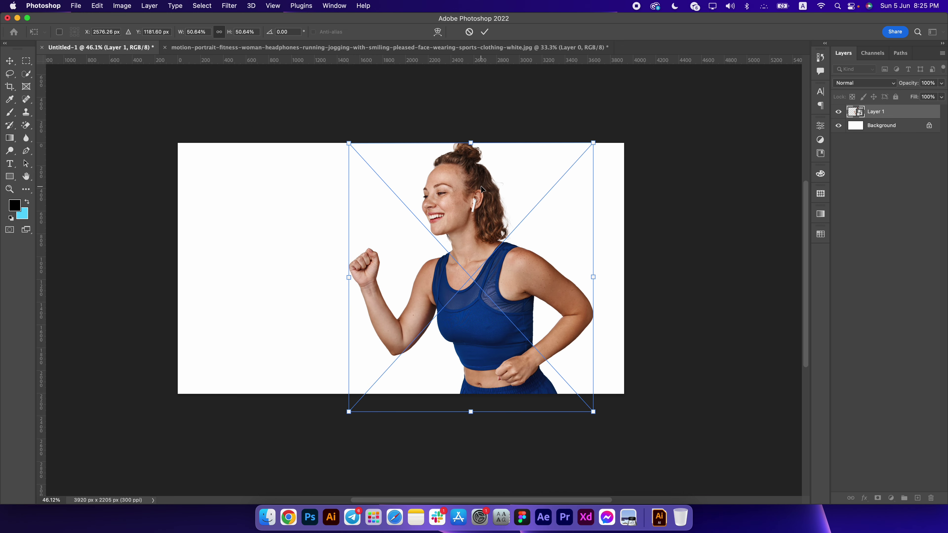
drag(471, 142, 475, 165)
drag(469, 234, 477, 224)
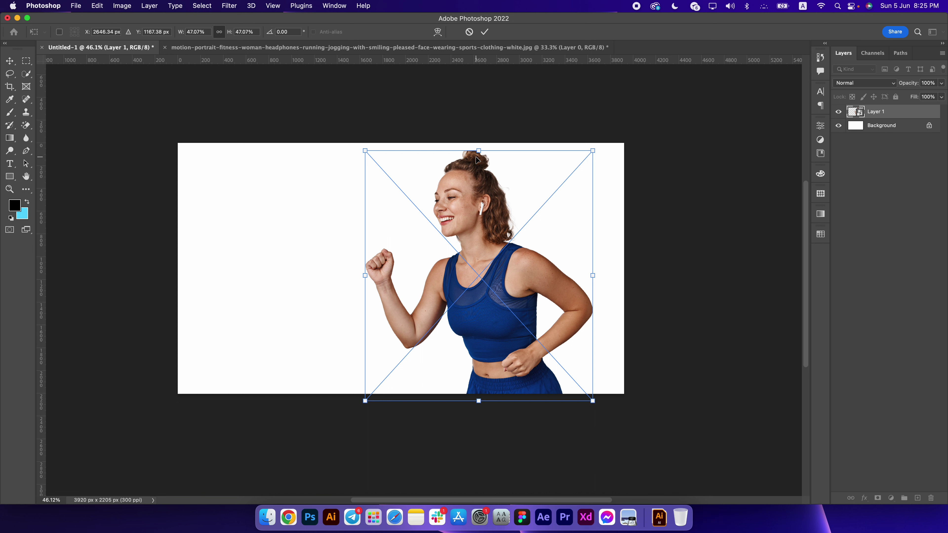
drag(476, 160, 478, 153)
key(Return)
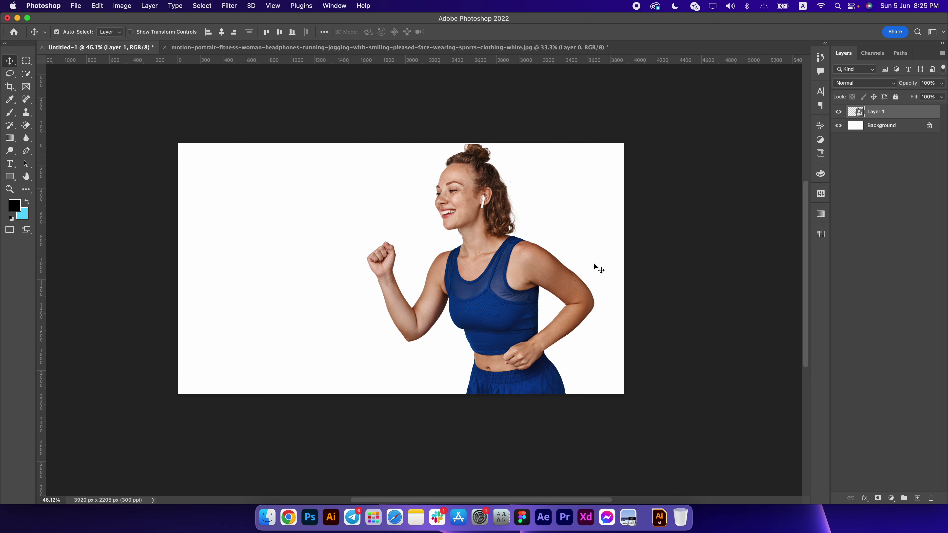
Add a Solid Color fill above Background, sampled from the tank top and darkened to navy #131d2b
click(891, 498)
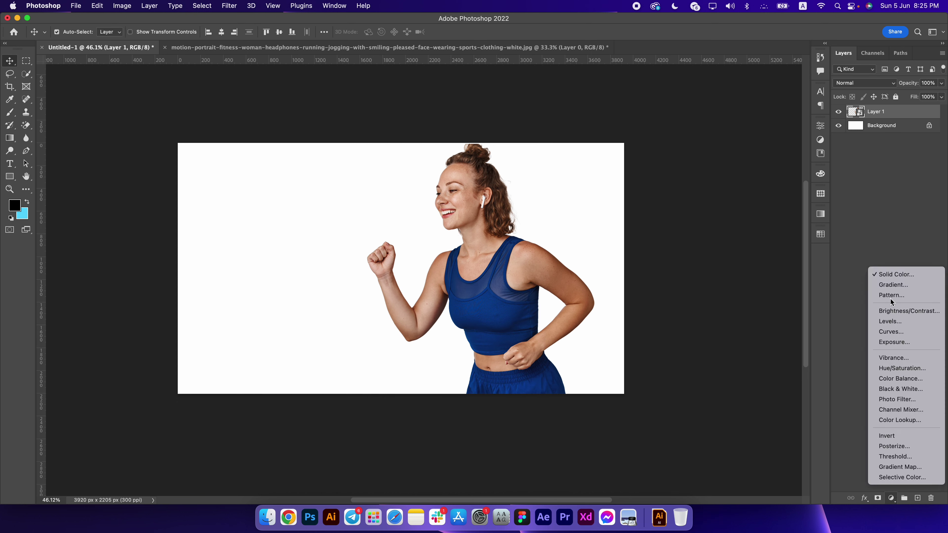
right_click(880, 135)
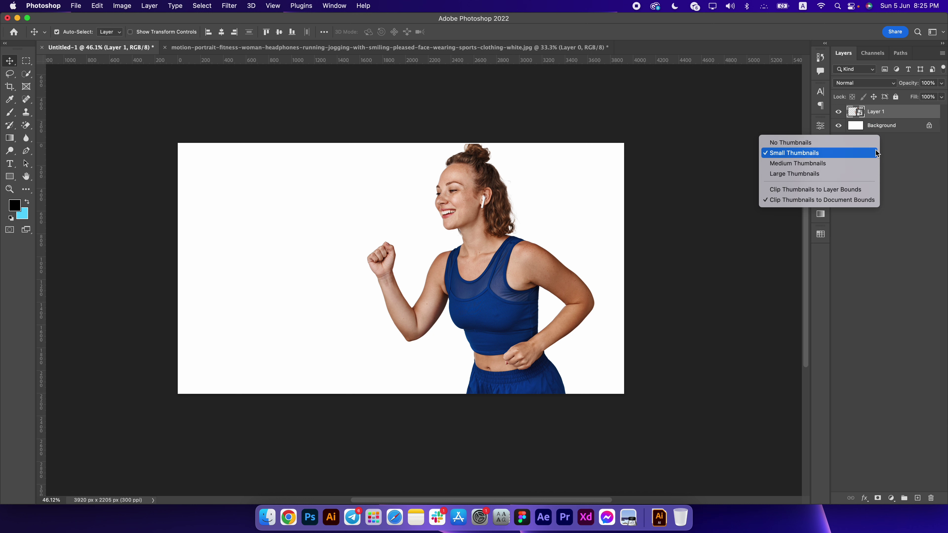
click(893, 131)
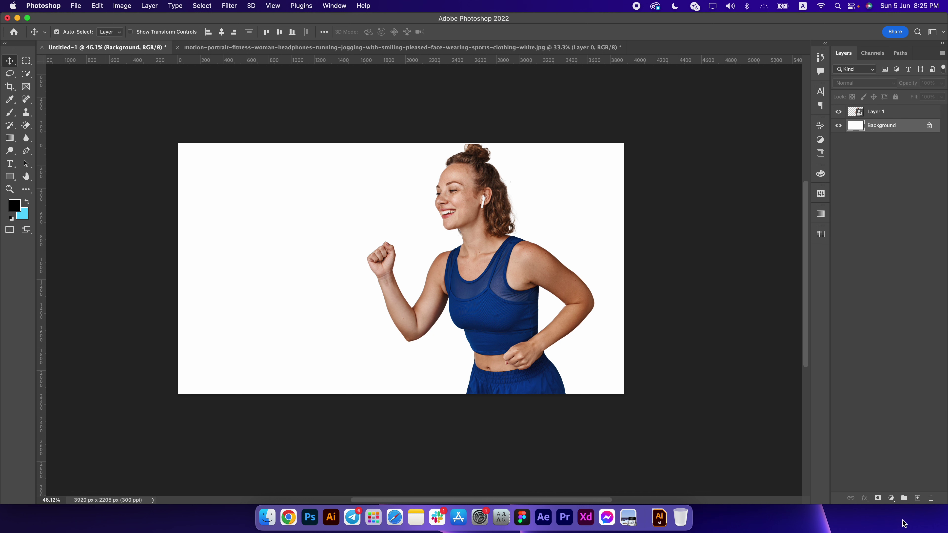
click(891, 498)
click(700, 302)
click(515, 311)
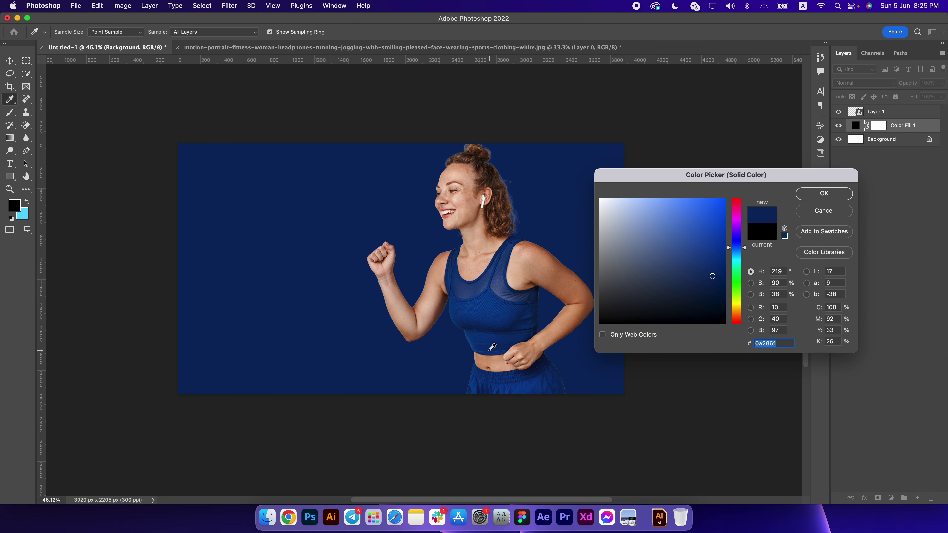
drag(711, 299, 640, 304)
click(814, 195)
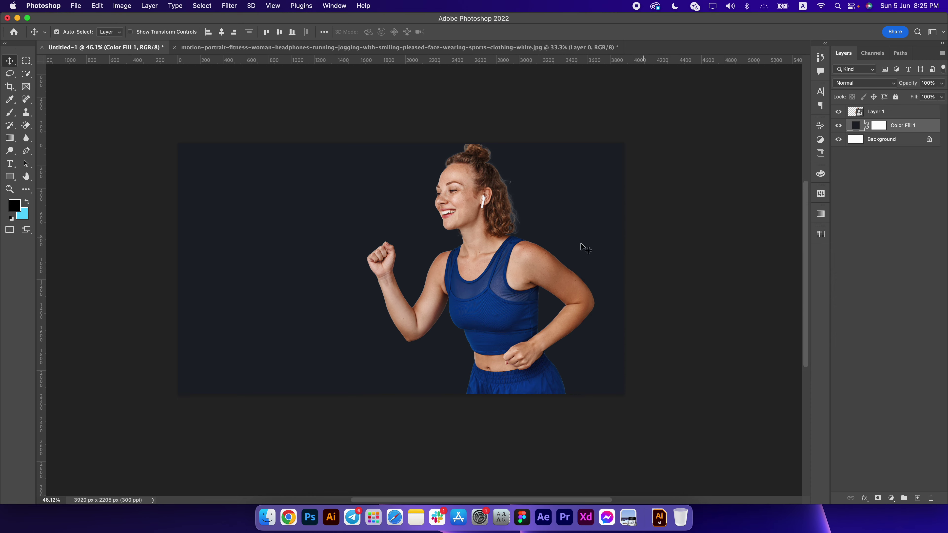
click(294, 510)
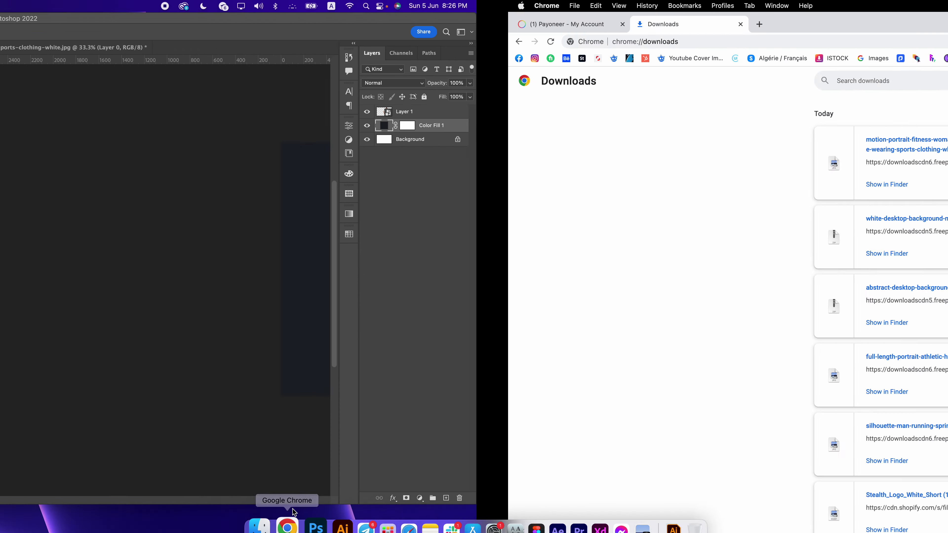
Search Google Images for 'grunge texture' and 'Dust Texture' in new tabs
click(251, 24)
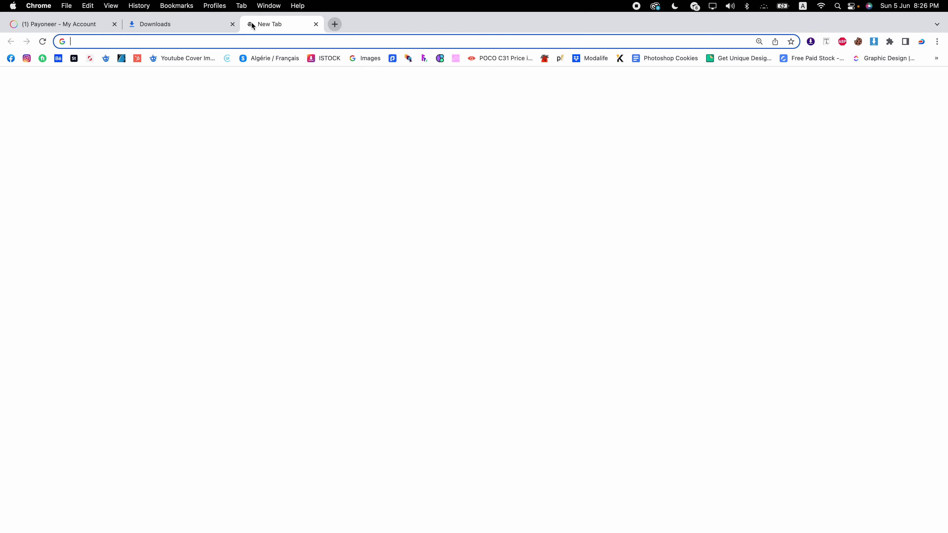
text(grung)
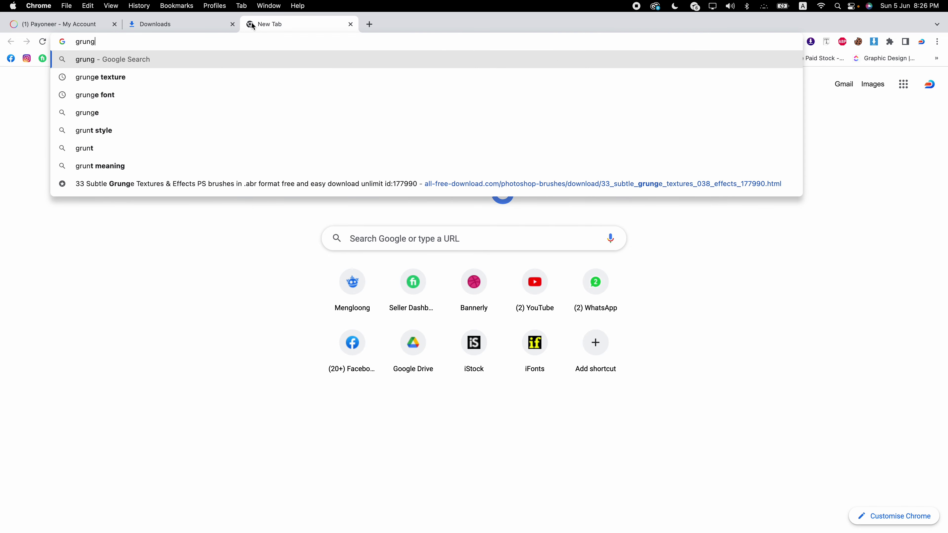
text(e texture)
key(Return)
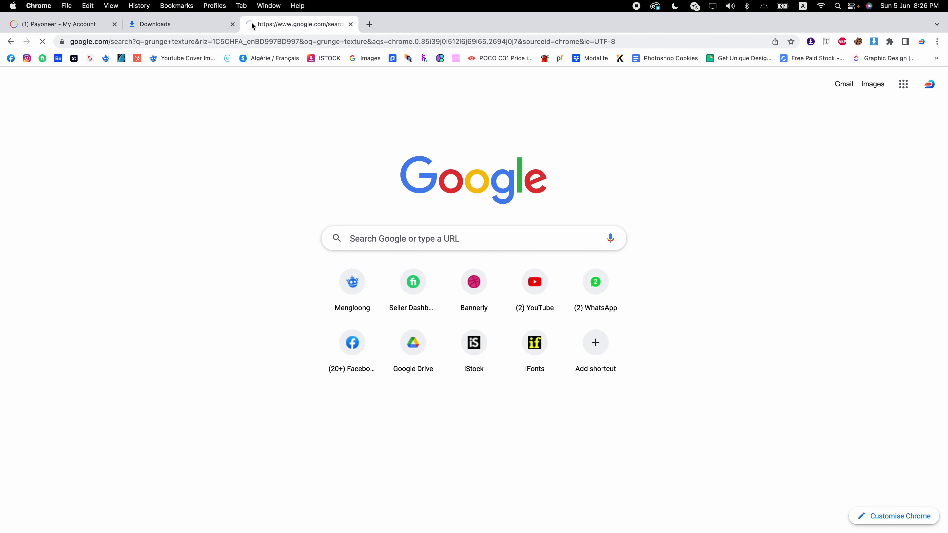
click(137, 120)
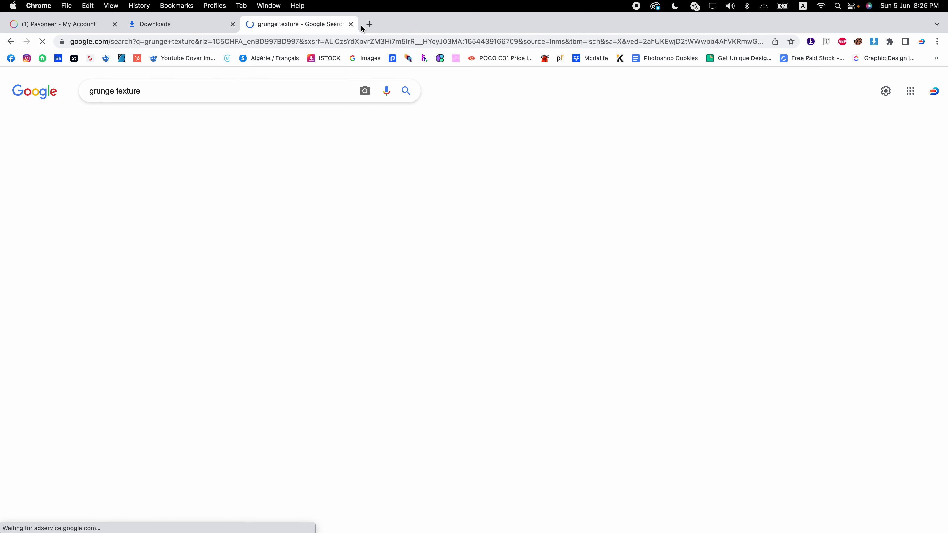
click(364, 26)
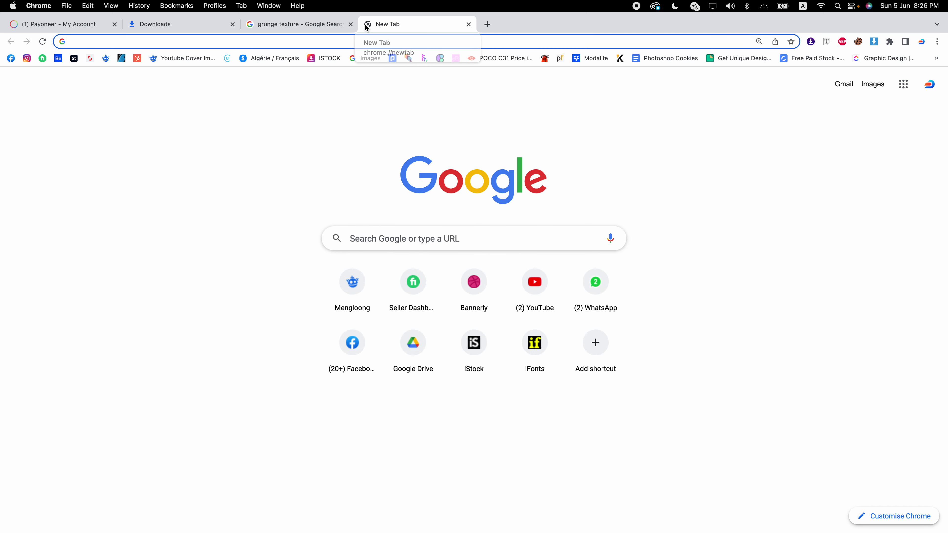
text(Dust)
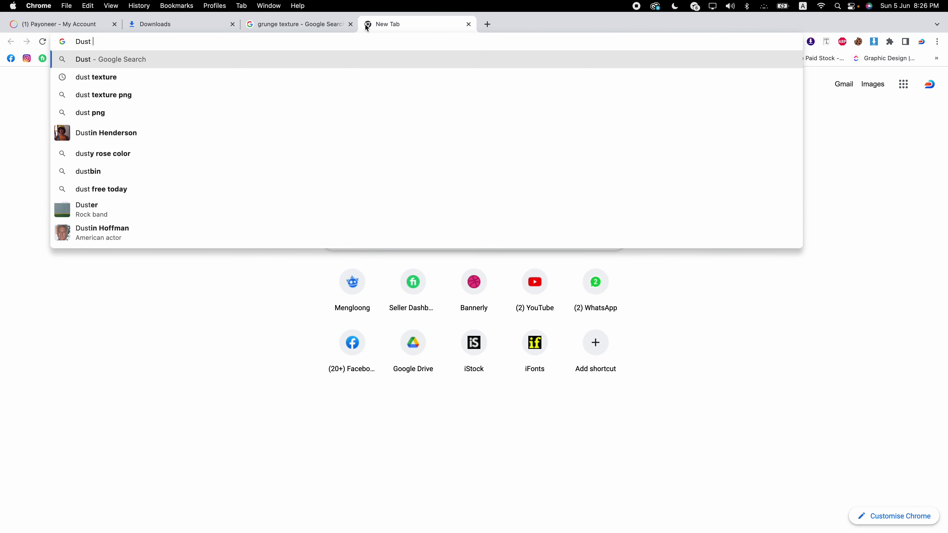
text(+Texture)
key(Return)
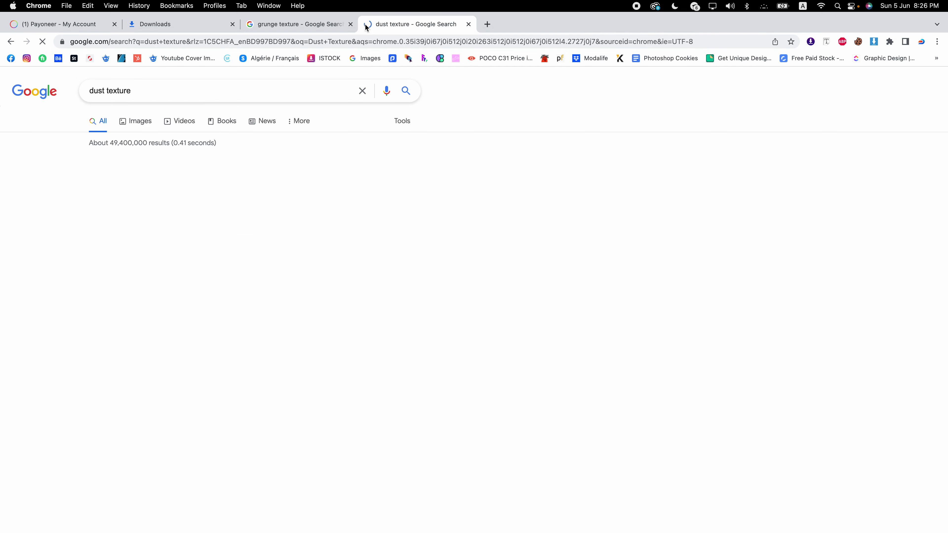
click(139, 121)
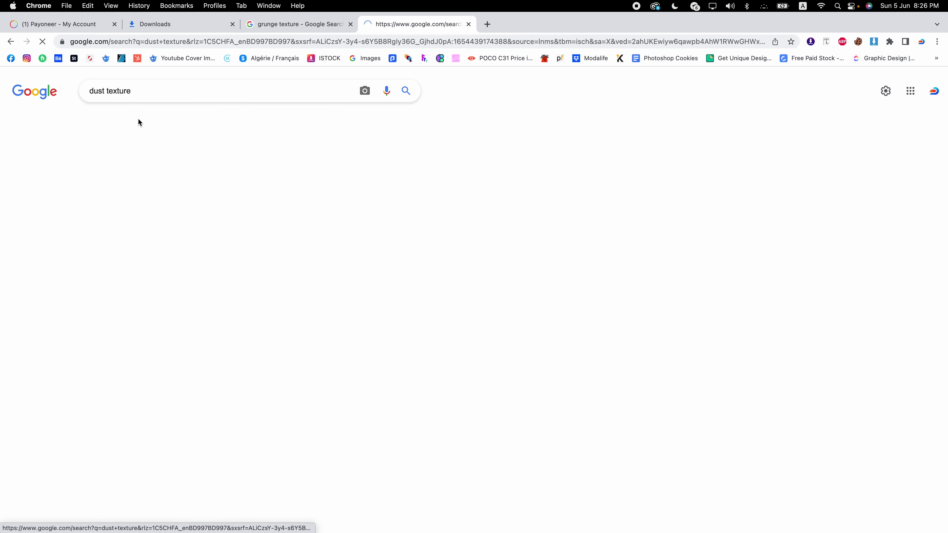
Scroll the dust texture results and preview a black-metal dust image and a related particle image
scroll(328, 285, down, 2)
scroll(448, 317, down, 1)
scroll(605, 366, down, 5)
scroll(598, 339, down, 1)
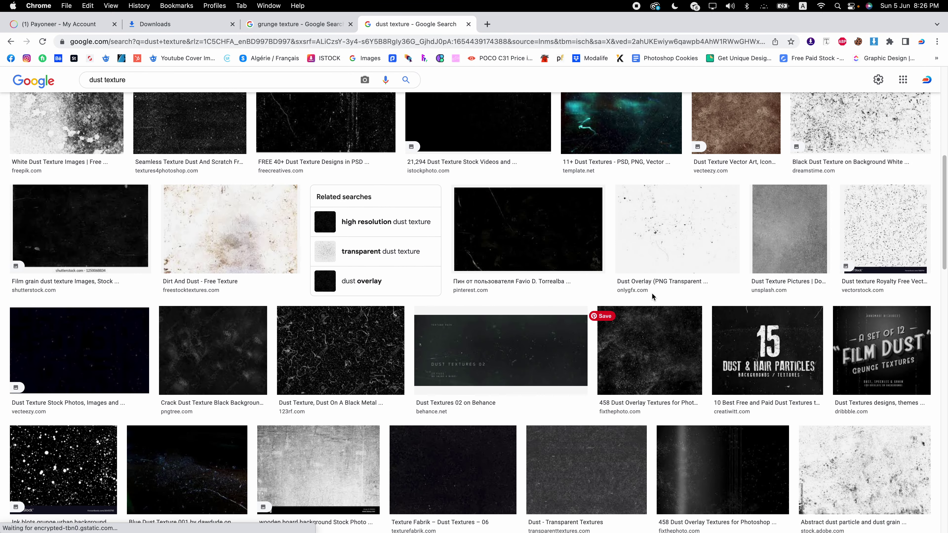
scroll(598, 338, down, 2)
scroll(448, 318, down, 2)
scroll(263, 348, down, 2)
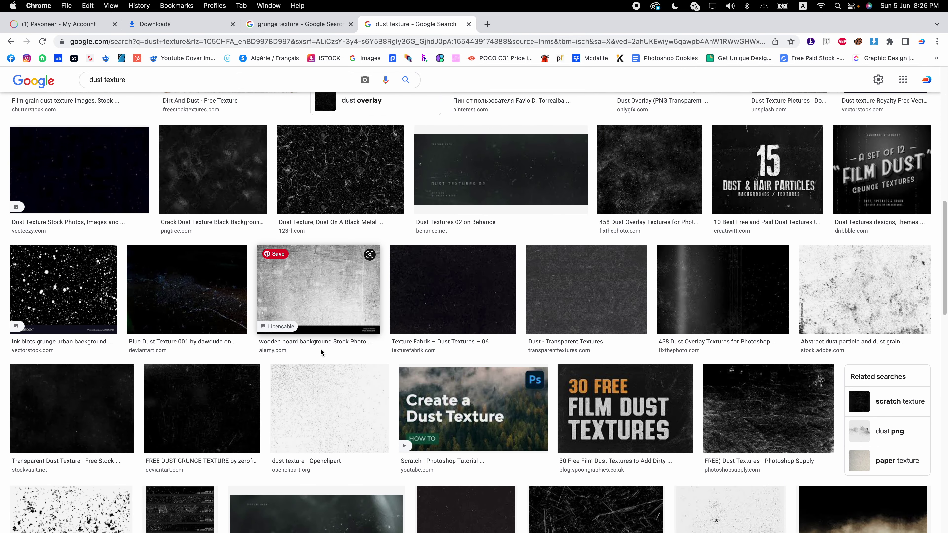
scroll(291, 366, down, 4)
scroll(321, 387, down, 5)
scroll(321, 386, down, 3)
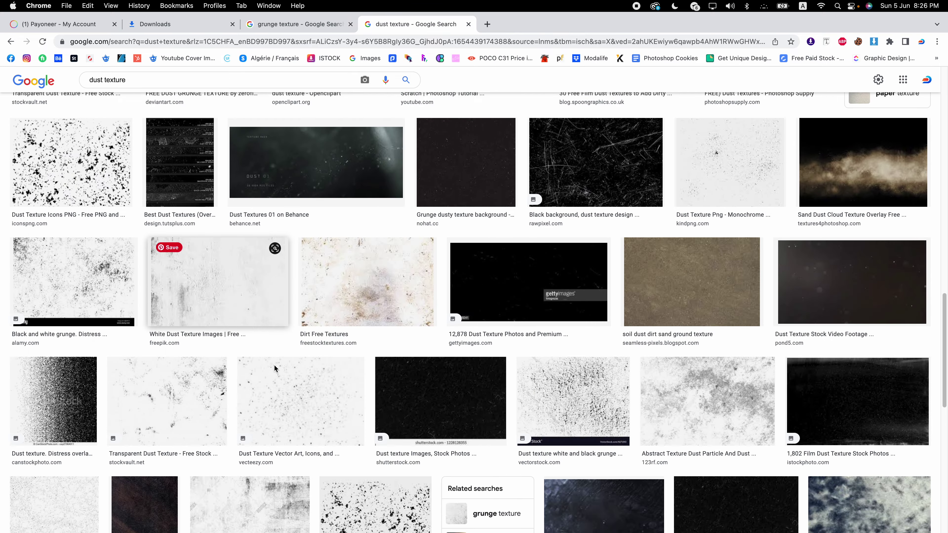
scroll(274, 364, down, 5)
scroll(275, 363, down, 2)
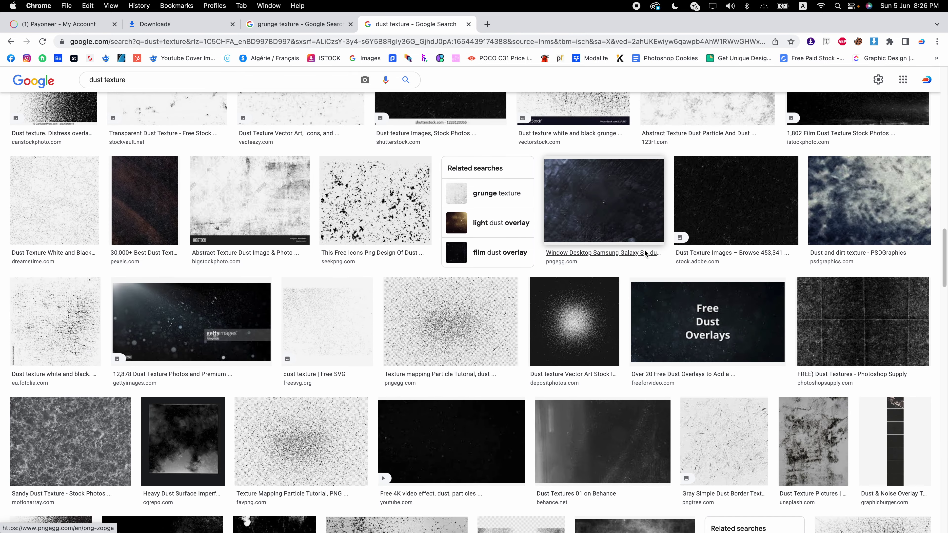
scroll(590, 257, down, 2)
scroll(542, 276, down, 2)
scroll(517, 288, down, 2)
scroll(517, 288, down, 3)
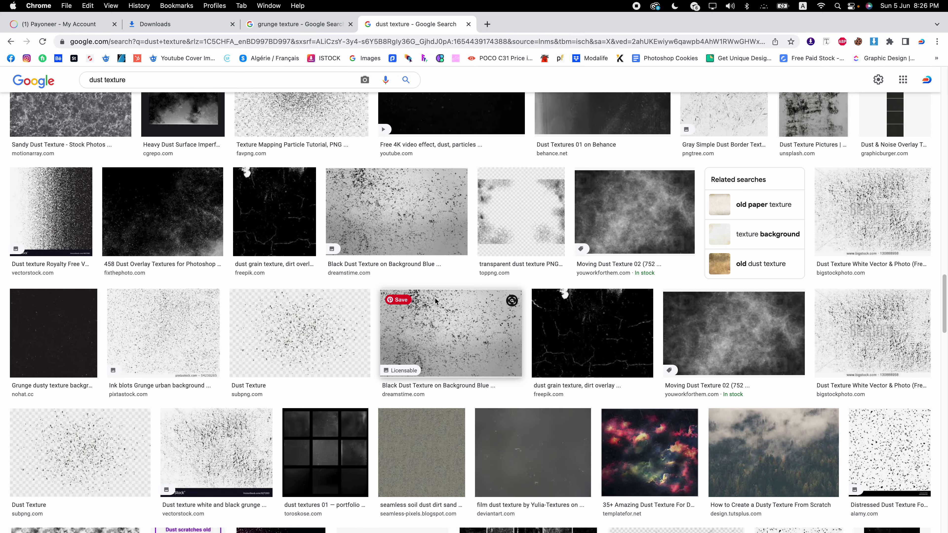
scroll(396, 309, down, 2)
scroll(397, 310, down, 3)
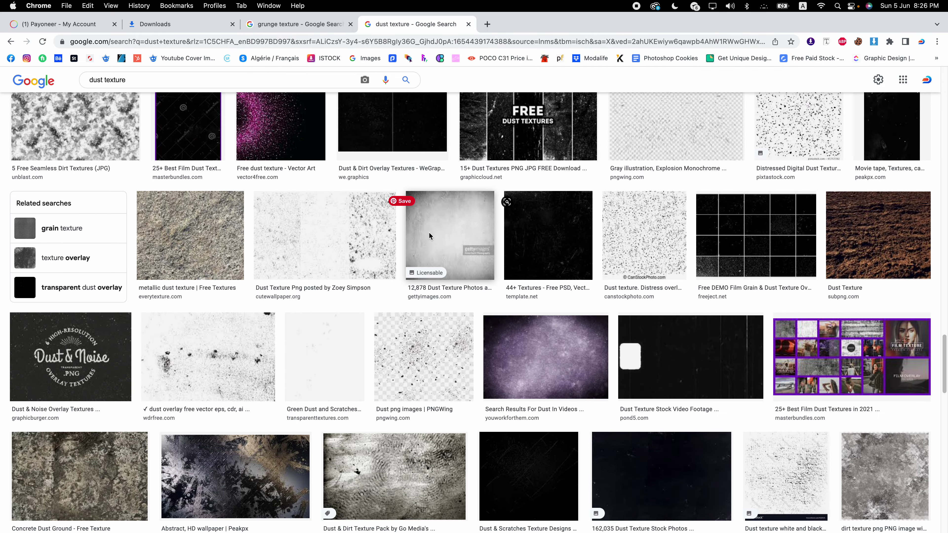
scroll(429, 232, down, 6)
scroll(429, 232, down, 5)
click(341, 237)
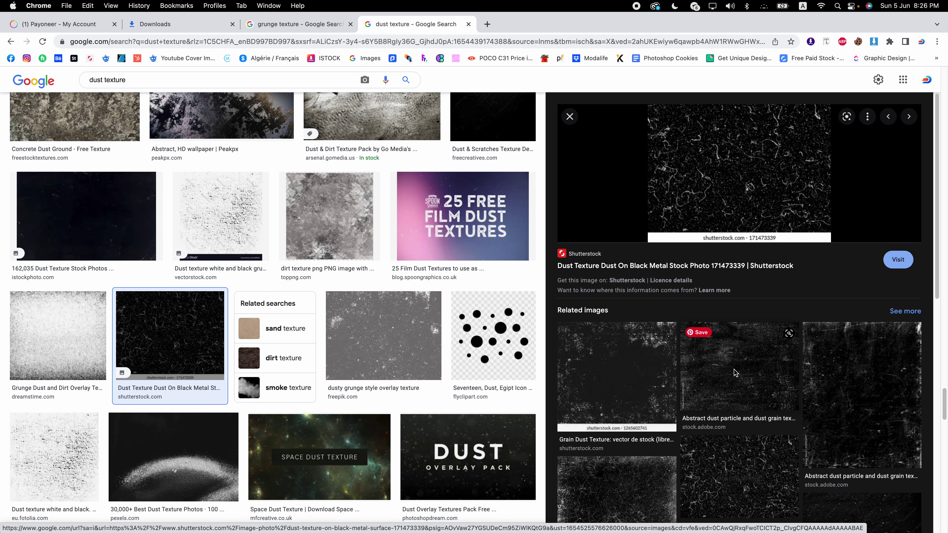
click(732, 474)
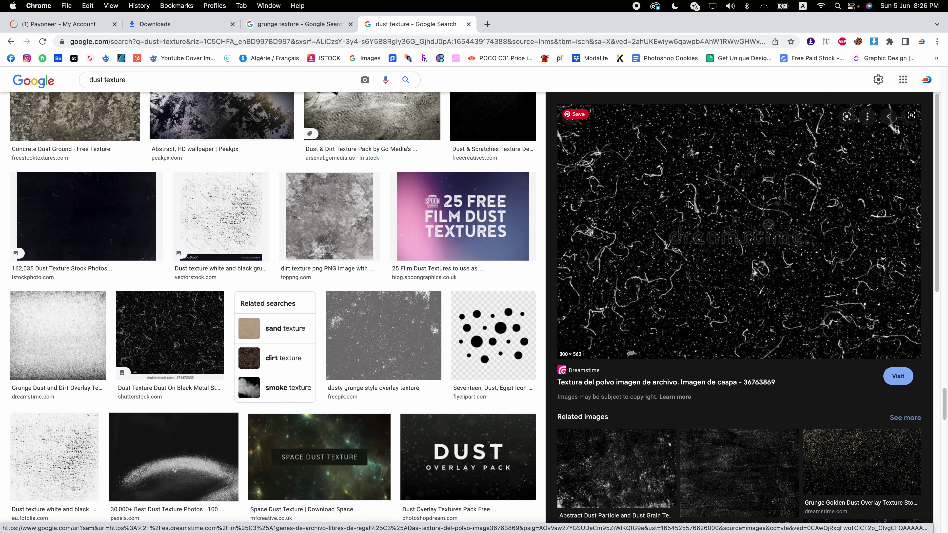
Preview the Grunge Golden Dust Overlay Texture and the related Poussière dust texture
scroll(707, 210, down, 3)
scroll(698, 280, down, 3)
scroll(688, 355, down, 2)
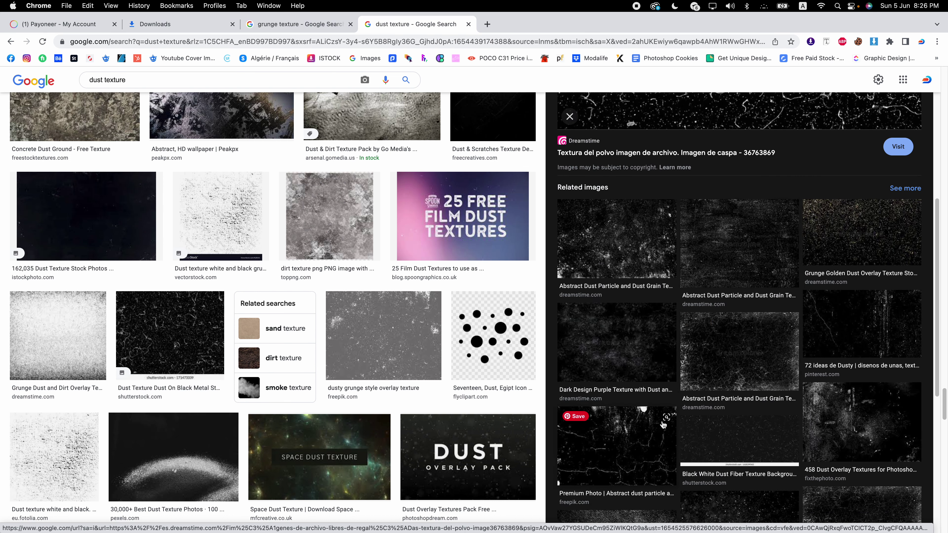
scroll(680, 423, down, 2)
scroll(679, 423, down, 5)
scroll(482, 352, up, 1)
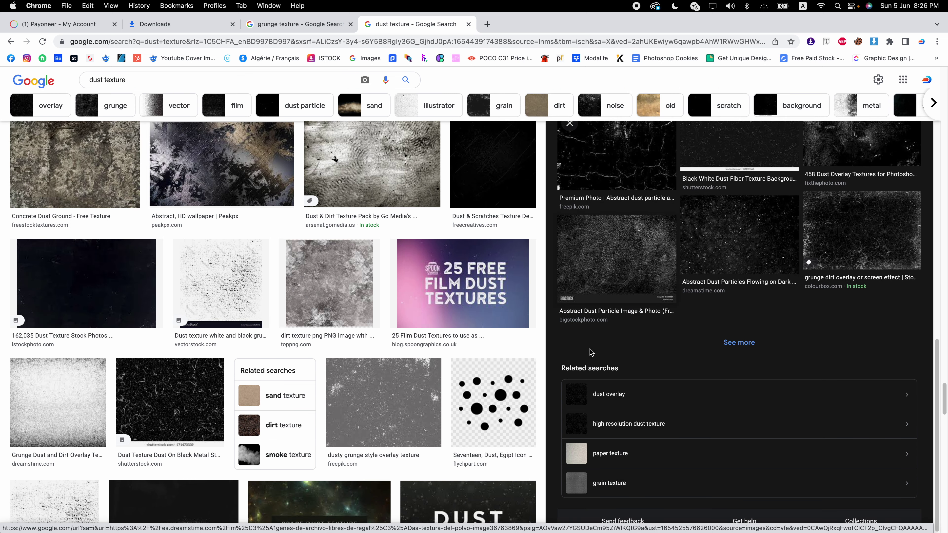
scroll(389, 396, down, 5)
scroll(389, 396, down, 3)
click(286, 276)
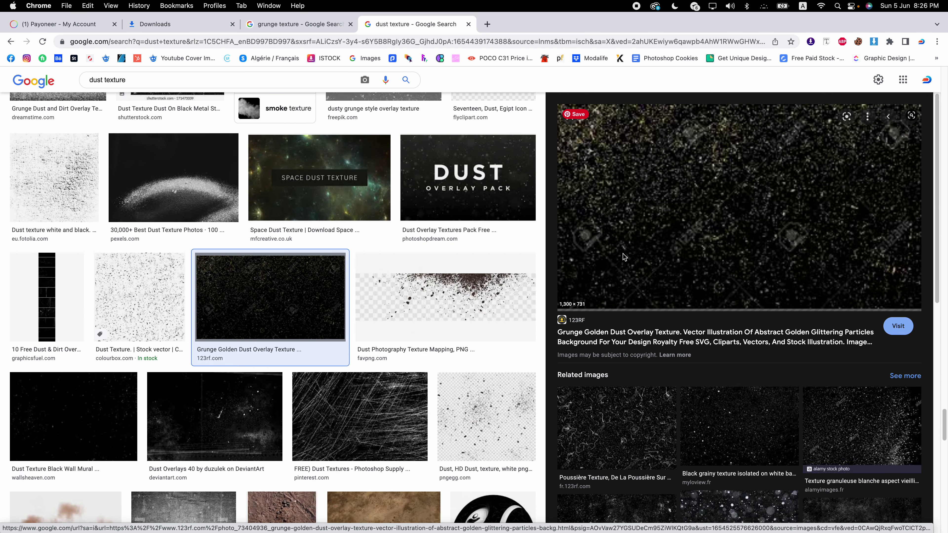
click(615, 421)
Preview the 458 Dust Overlay Textures result and open its FixThePhoto source page
scroll(689, 269, down, 3)
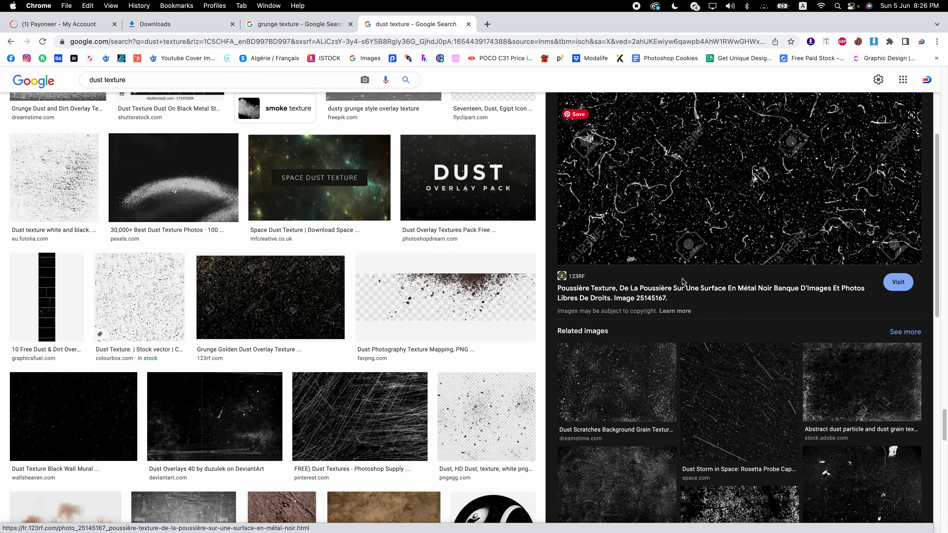
scroll(619, 377, down, 4)
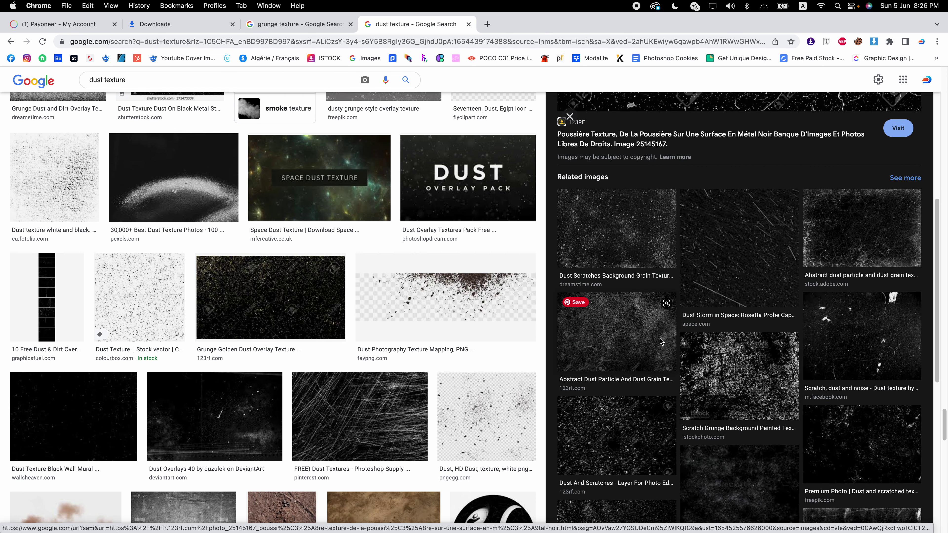
scroll(324, 320, down, 6)
scroll(324, 320, down, 5)
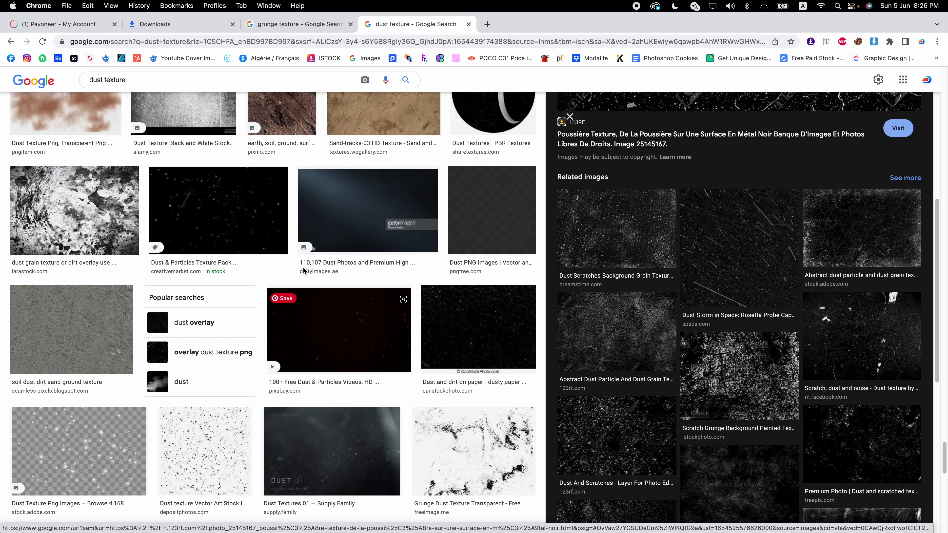
scroll(303, 267, down, 4)
scroll(336, 295, down, 6)
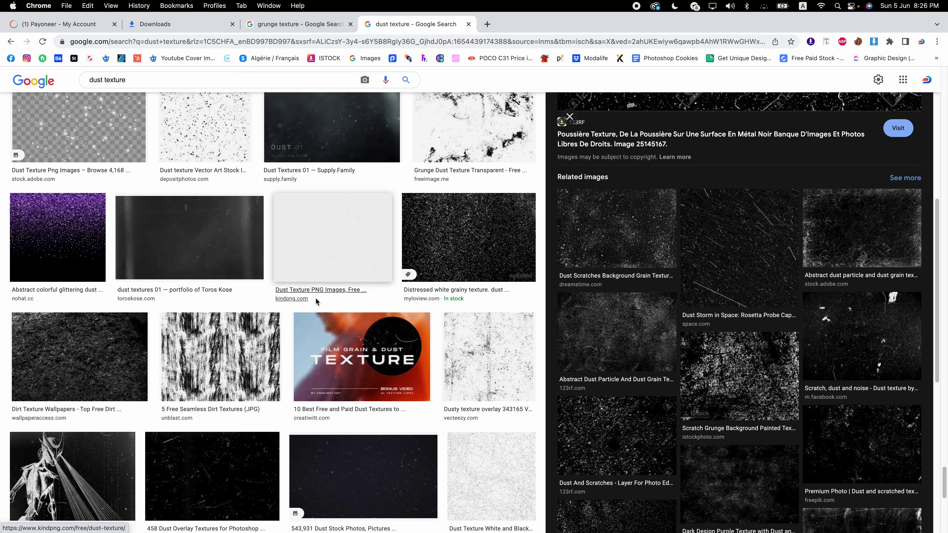
scroll(417, 379, down, 1)
click(240, 369)
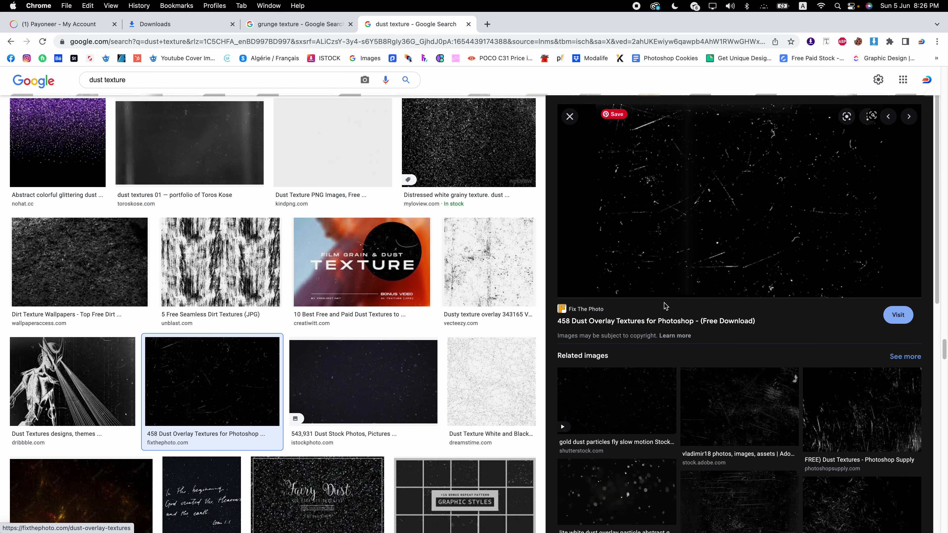
click(671, 322)
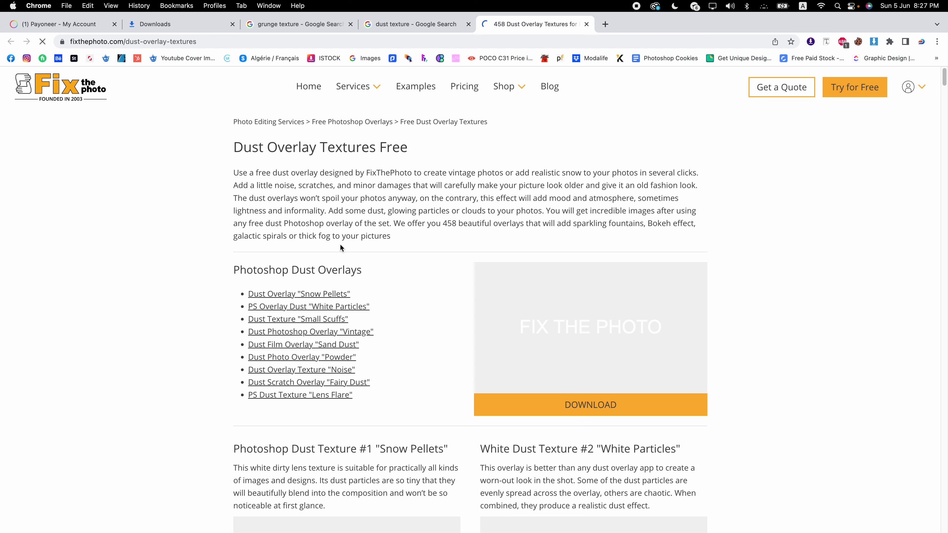
Bookmark the FixThePhoto Dust Overlay Textures page
scroll(371, 187, down, 5)
scroll(372, 186, down, 5)
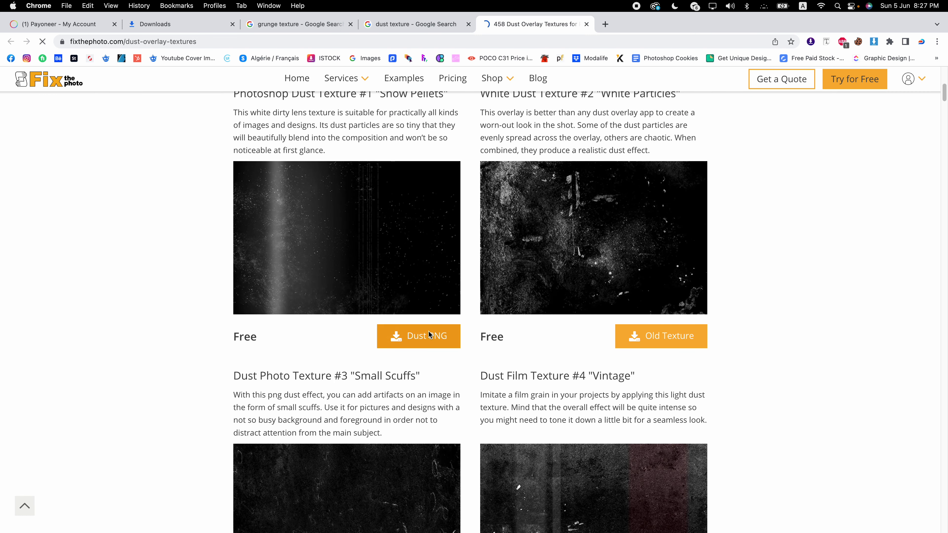
scroll(625, 310, down, 2)
scroll(491, 272, down, 7)
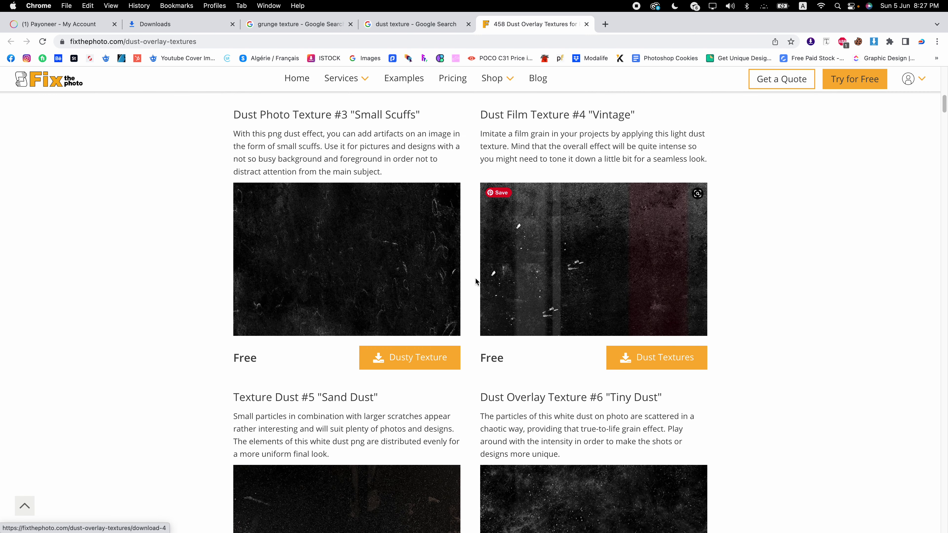
scroll(523, 152, up, 5)
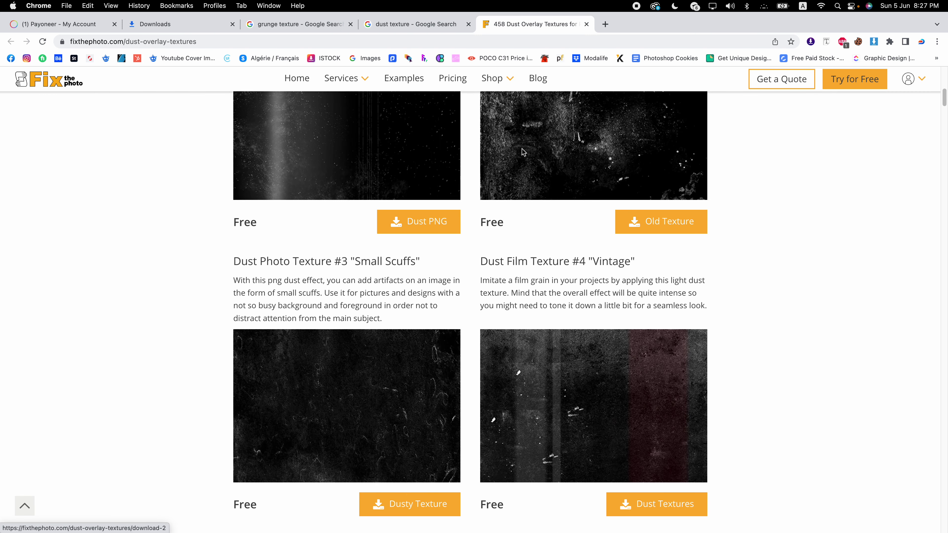
click(791, 42)
click(774, 132)
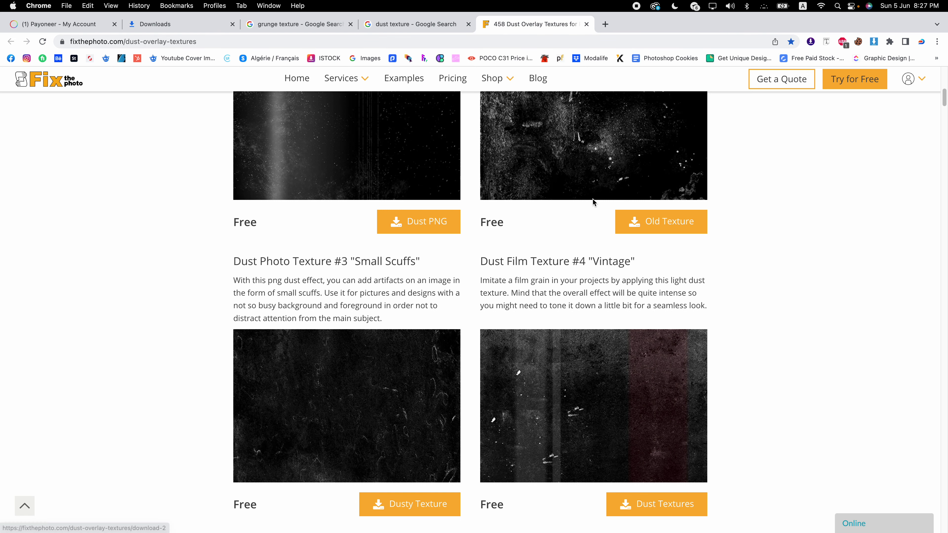
scroll(592, 199, up, 4)
scroll(595, 202, down, 9)
scroll(594, 202, up, 1)
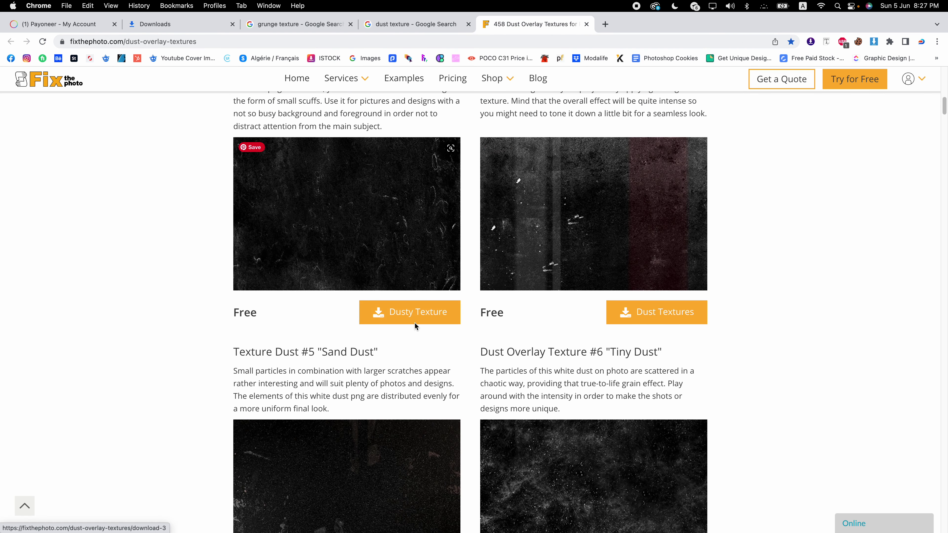
Open the Small Scuffs texture, choose the free overlay version, and try saving the image
click(419, 314)
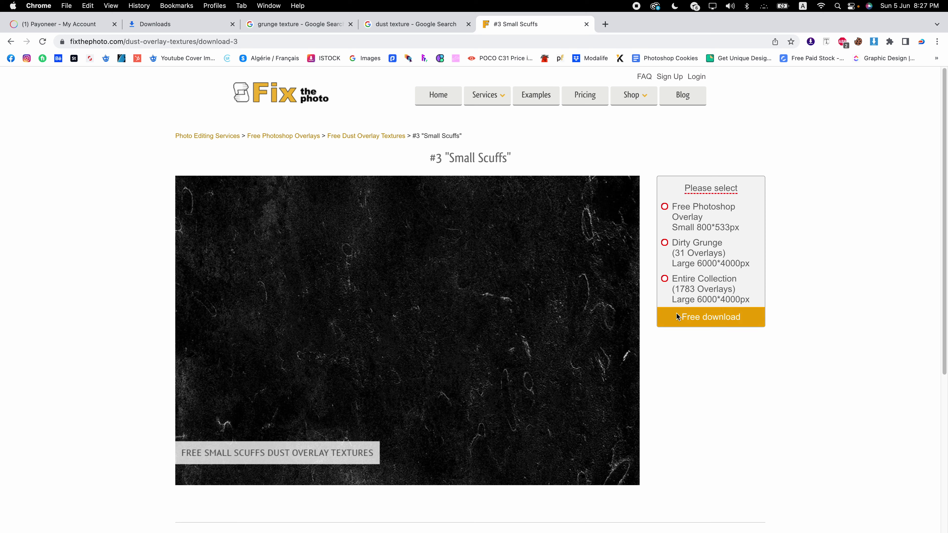
click(669, 211)
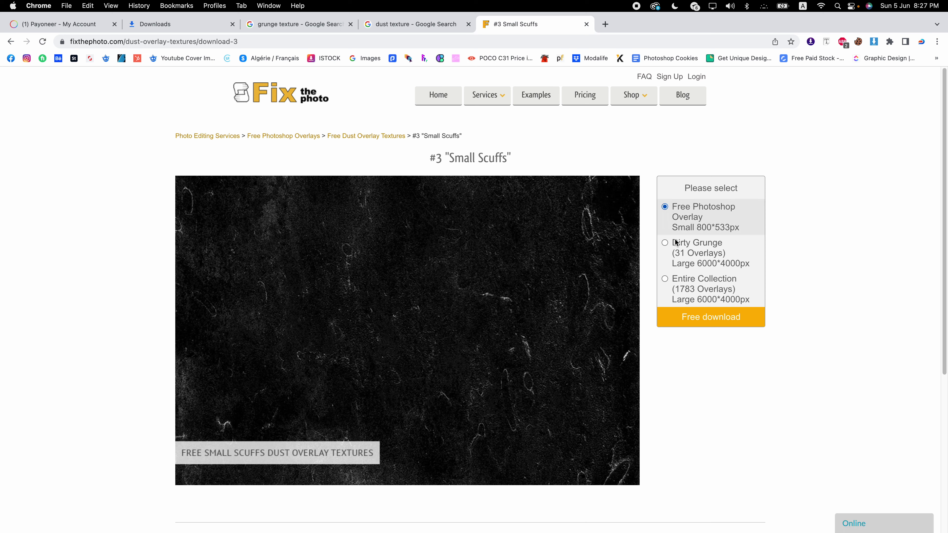
click(668, 243)
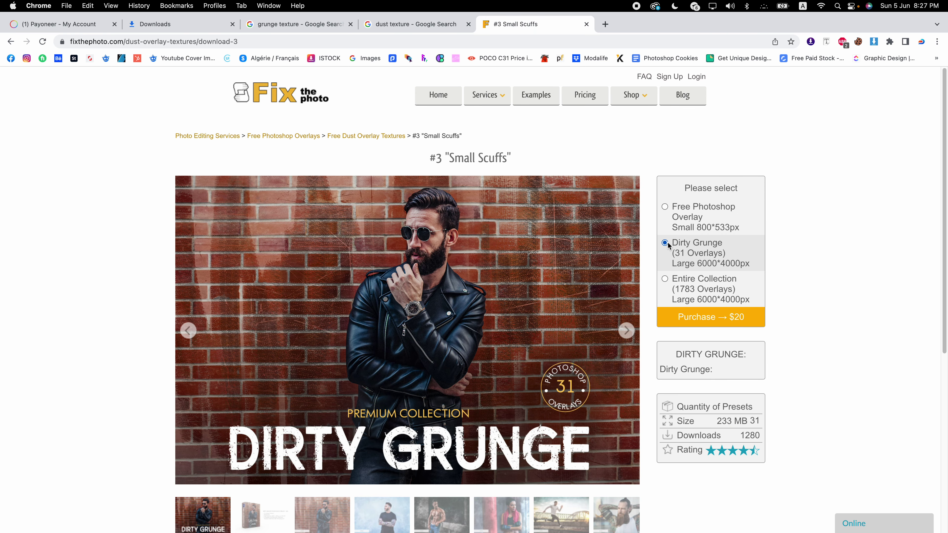
click(667, 208)
click(703, 317)
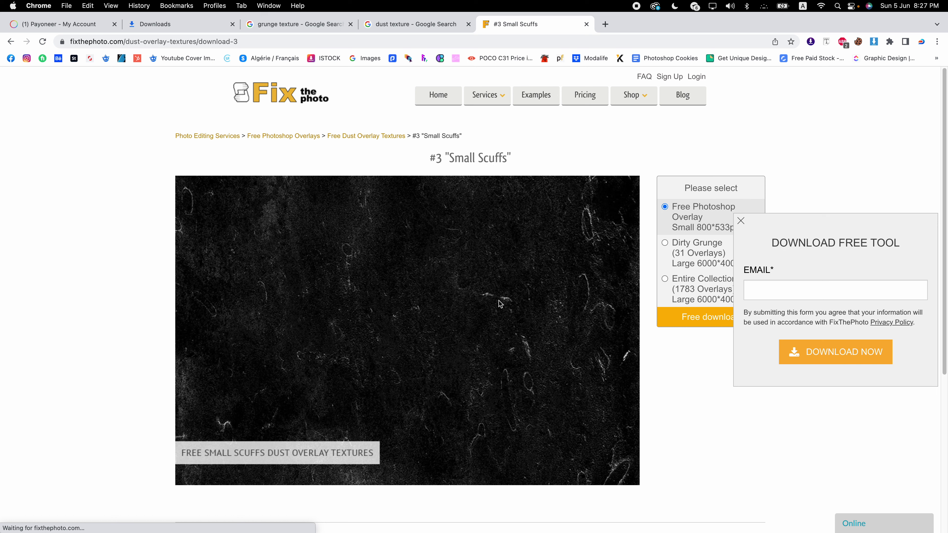
right_click(463, 240)
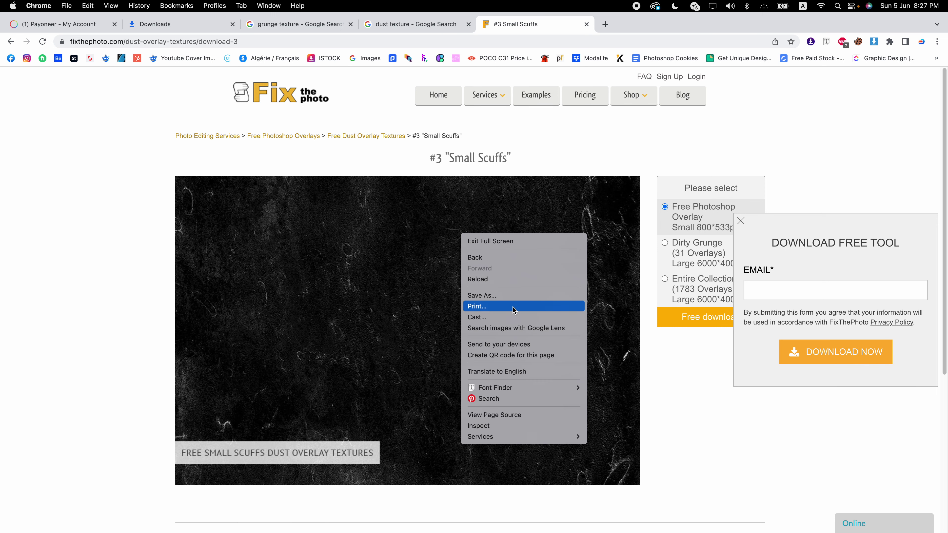
click(351, 314)
scroll(777, 102, down, 2)
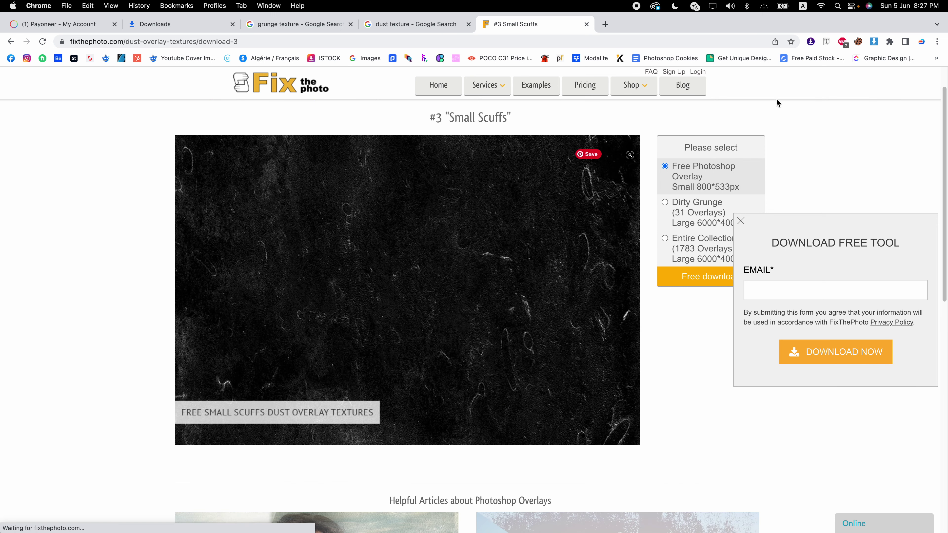
Copy the dark Small Scuffs JPG from the Image Downloader extension's image list
click(809, 41)
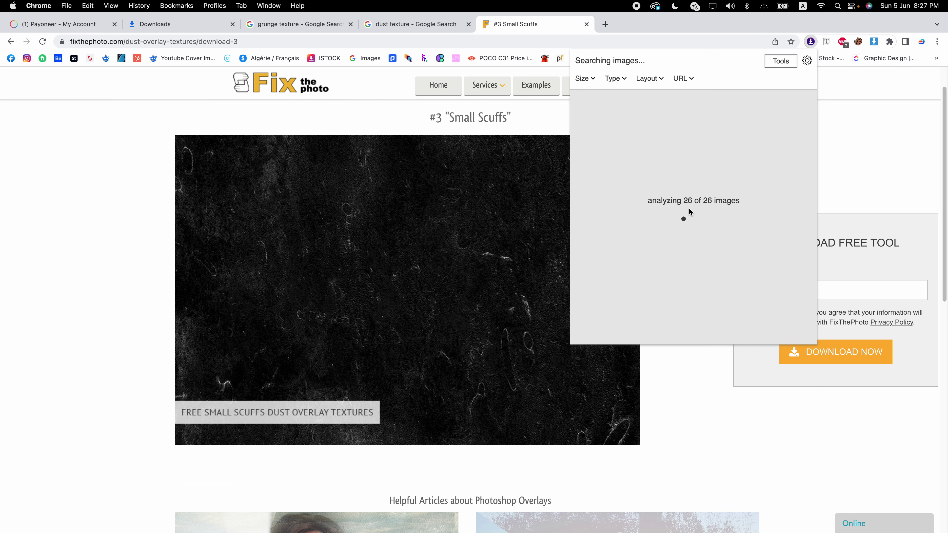
scroll(680, 224, down, 5)
scroll(680, 229, down, 4)
scroll(680, 227, down, 5)
scroll(681, 227, up, 2)
right_click(685, 224)
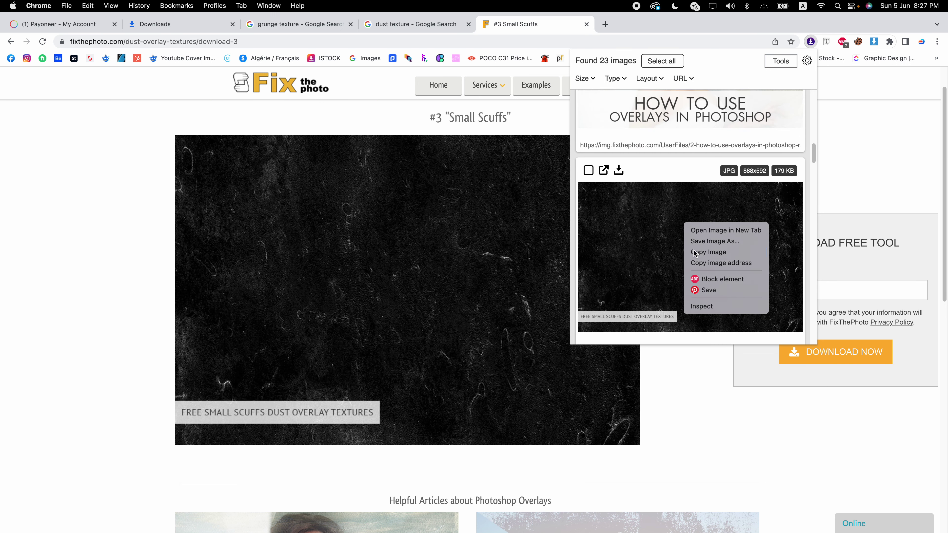
click(695, 252)
click(310, 518)
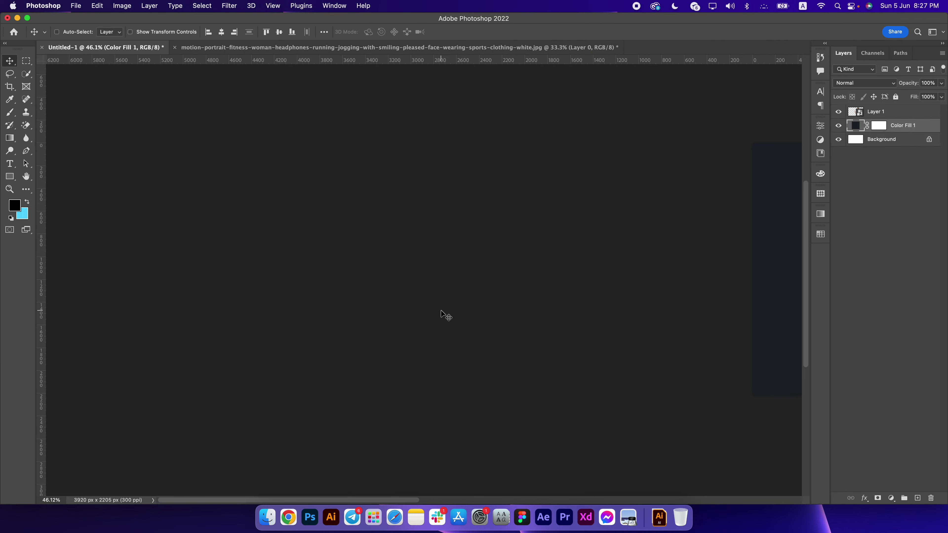
Paste the scuff texture and scale it to cover the whole canvas
drag(478, 256, 49, 265)
key(super+v)
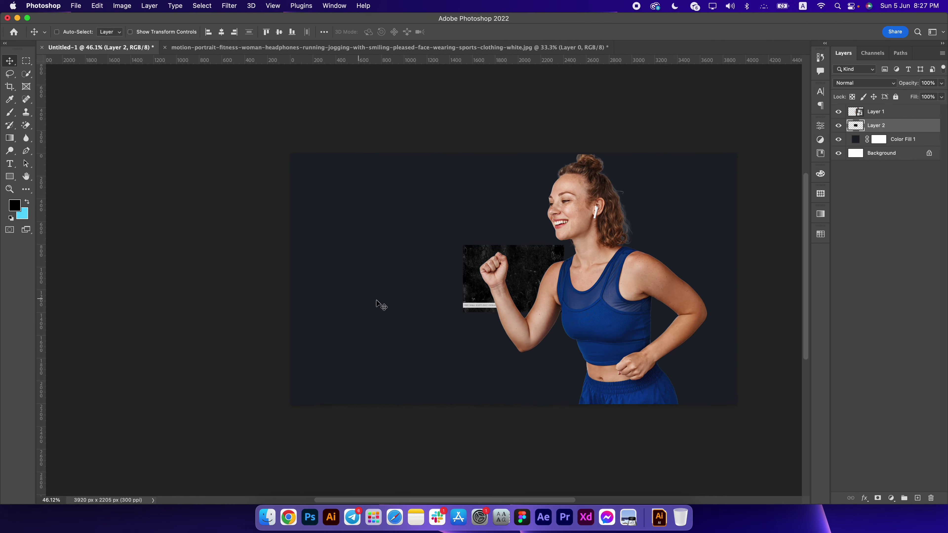
key(super+t)
drag(510, 311, 582, 354)
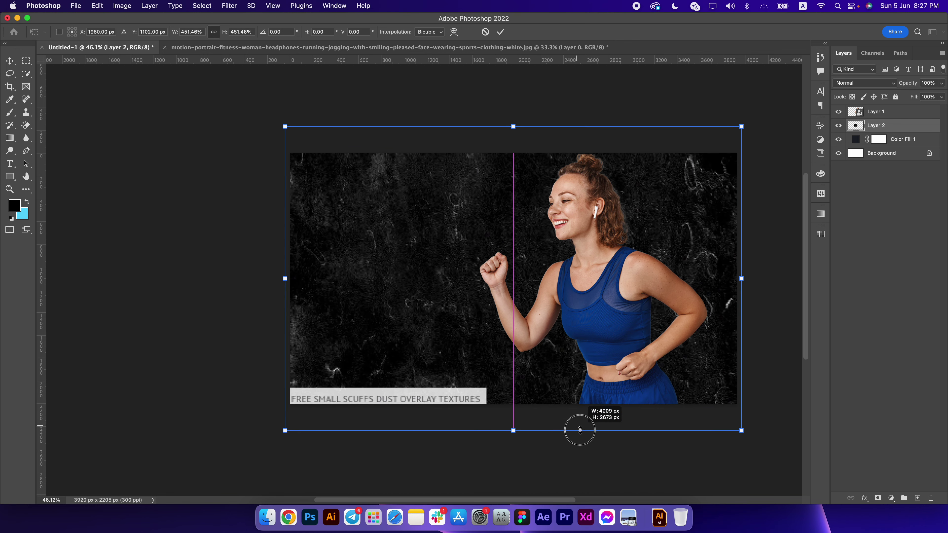
key(Return)
Move the runner layer above the texture layer
click(582, 354)
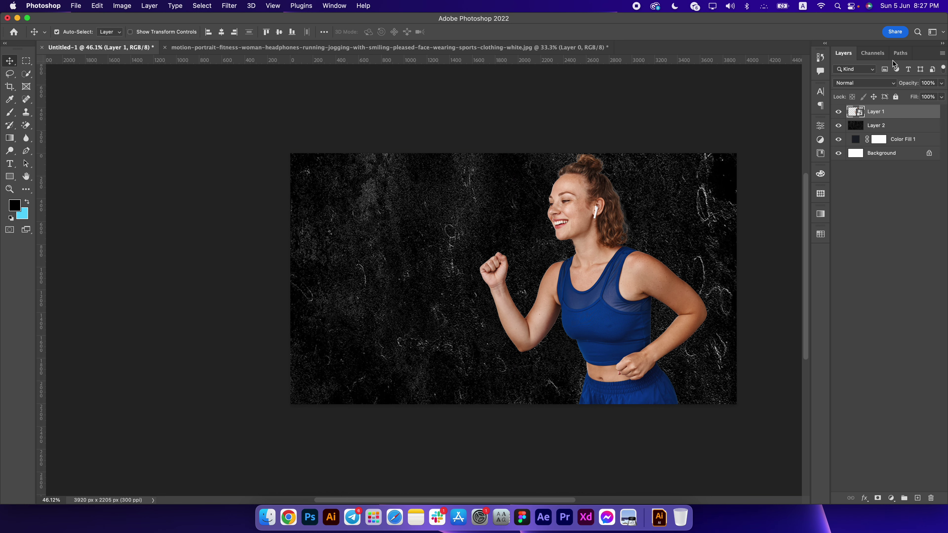
click(853, 83)
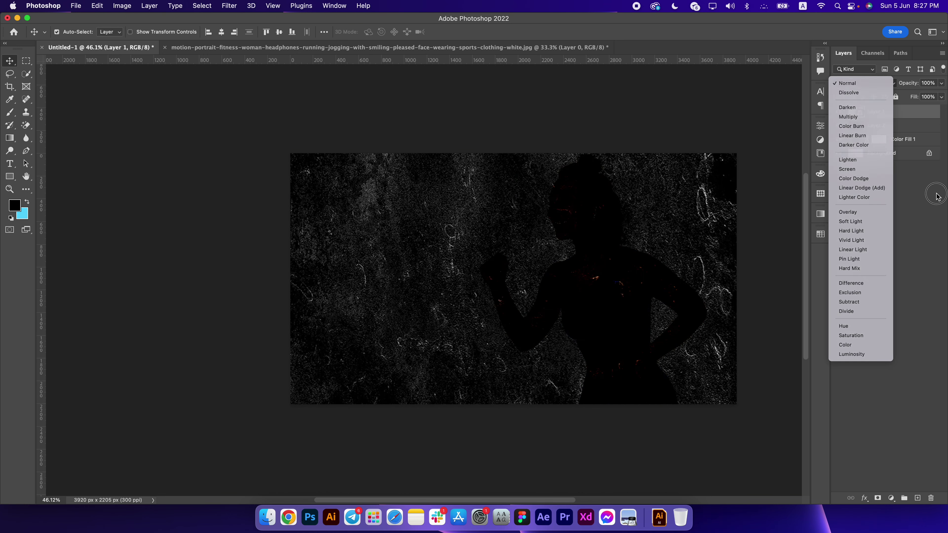
click(855, 83)
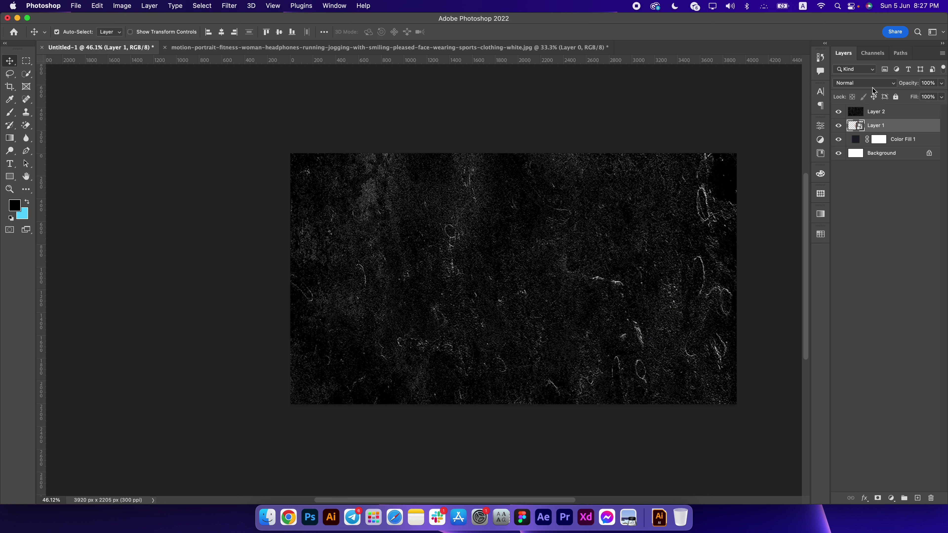
drag(878, 120, 878, 112)
Set the texture layer's blend mode to Color Dodge at 29% opacity
click(878, 125)
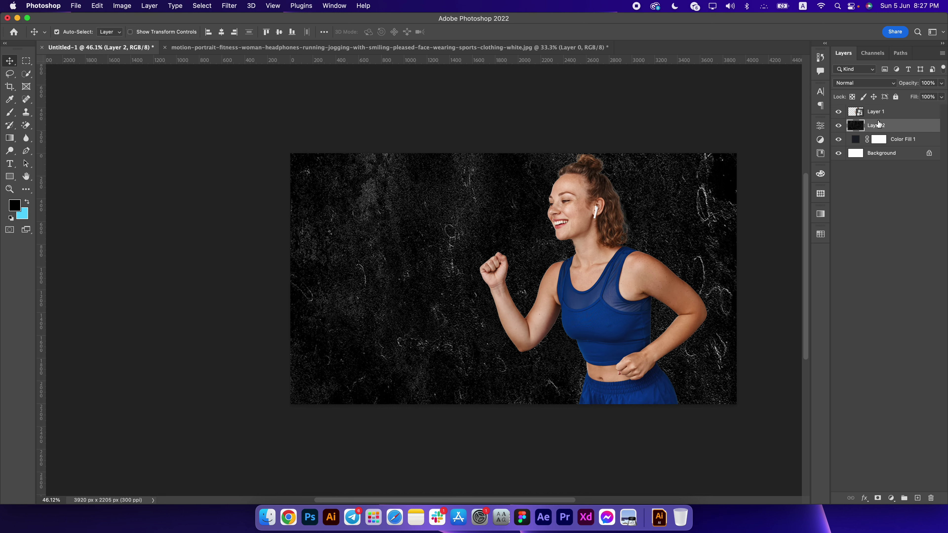
click(874, 84)
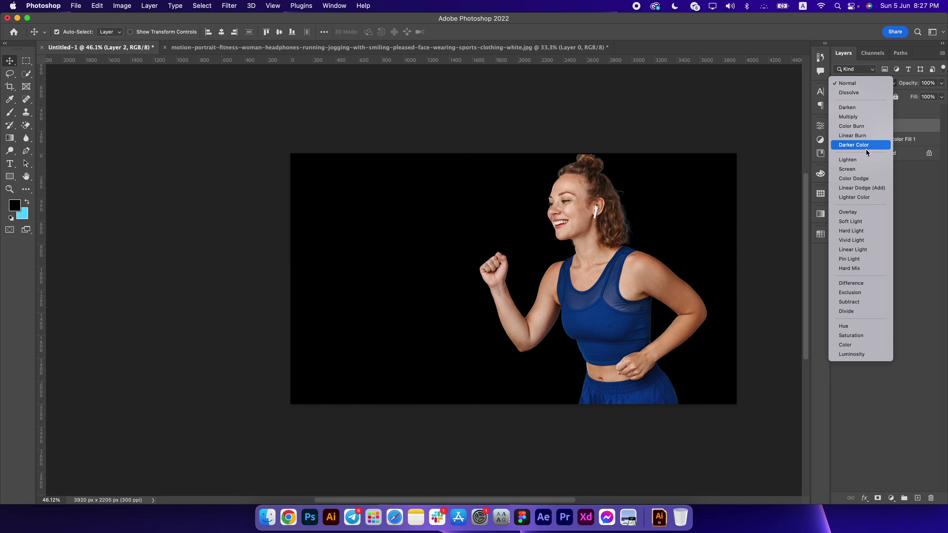
click(864, 179)
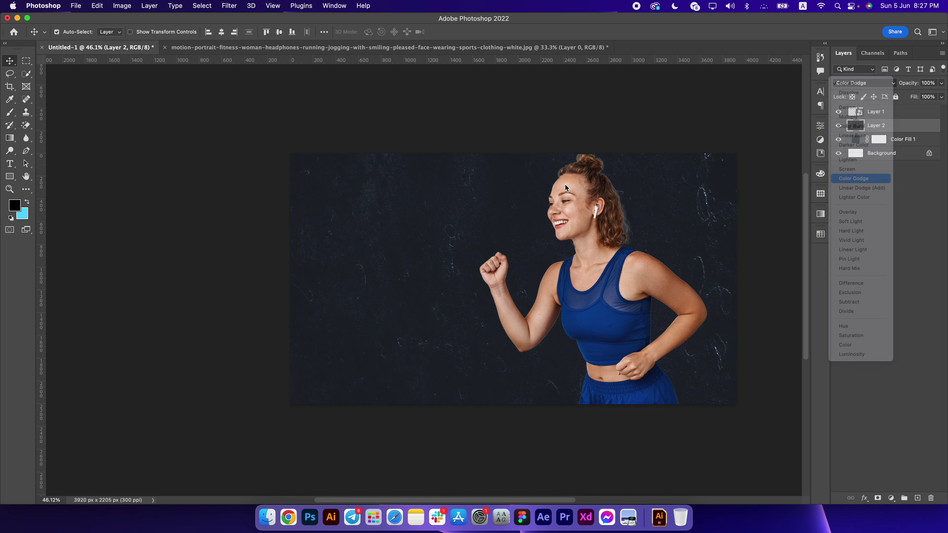
scroll(485, 148, right, 3)
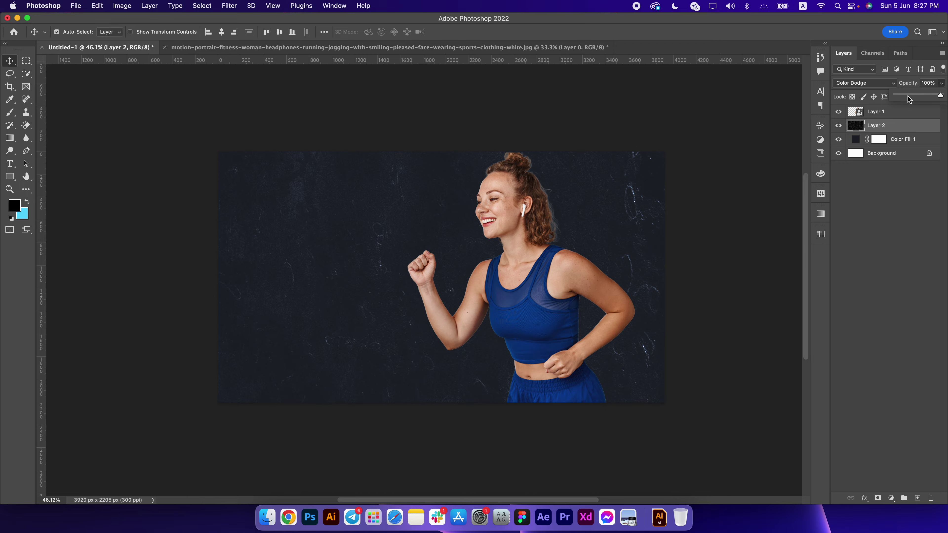
click(293, 507)
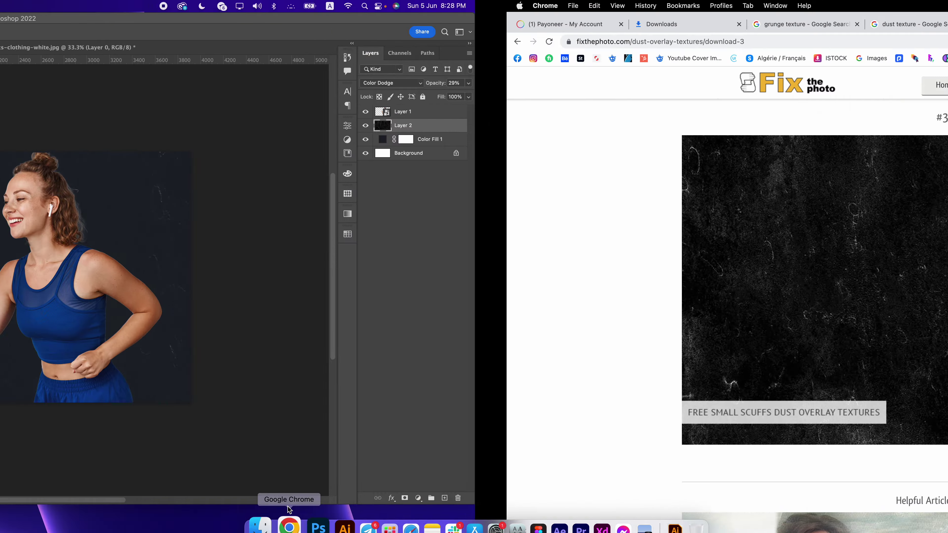
Browse the grunge texture results, previewing the Vecteezy and distressed halftone textures
click(281, 29)
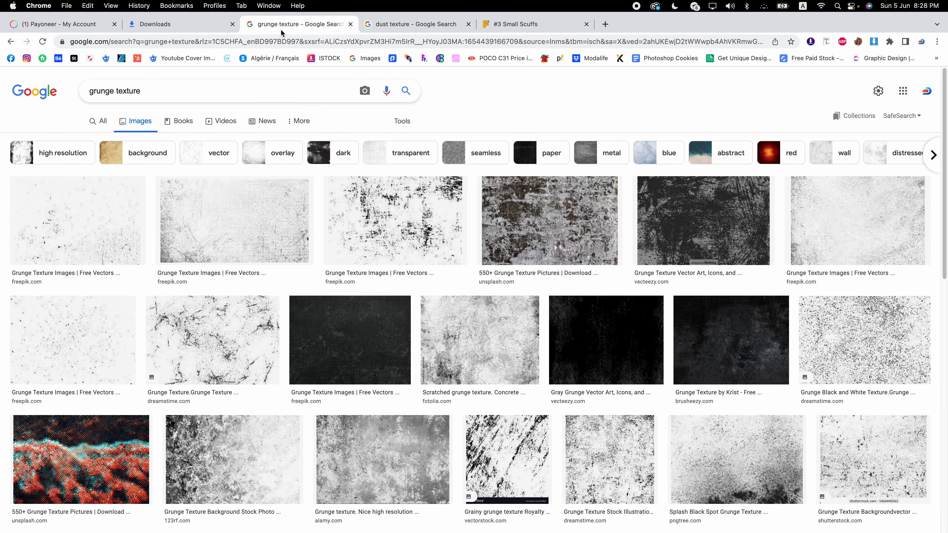
scroll(320, 252, down, 2)
scroll(355, 199, down, 3)
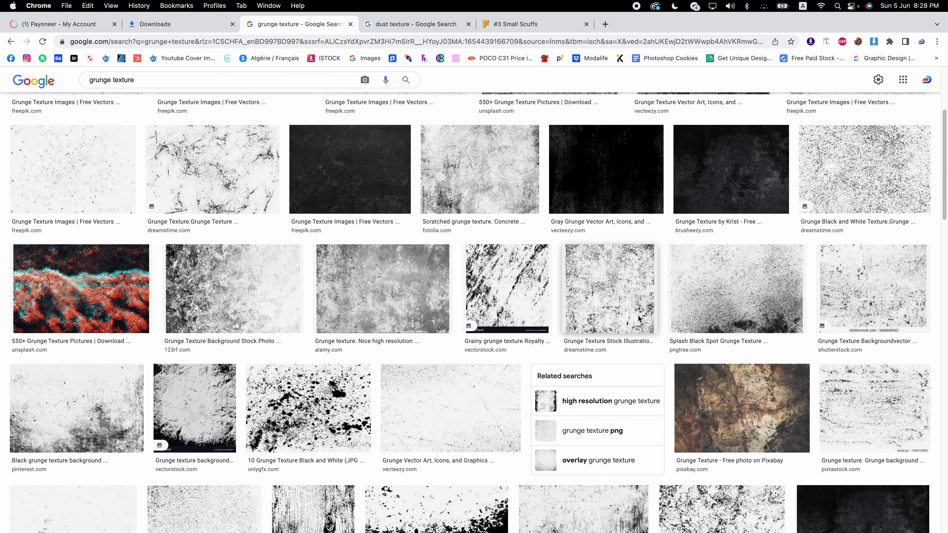
scroll(433, 202, down, 5)
scroll(512, 203, down, 3)
scroll(497, 177, down, 5)
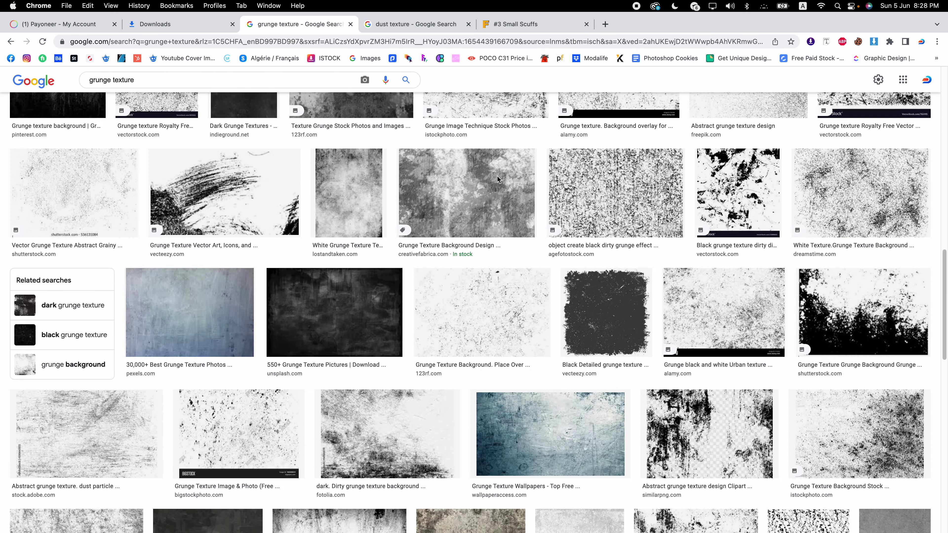
scroll(497, 175, down, 3)
scroll(496, 177, up, 1)
click(496, 177)
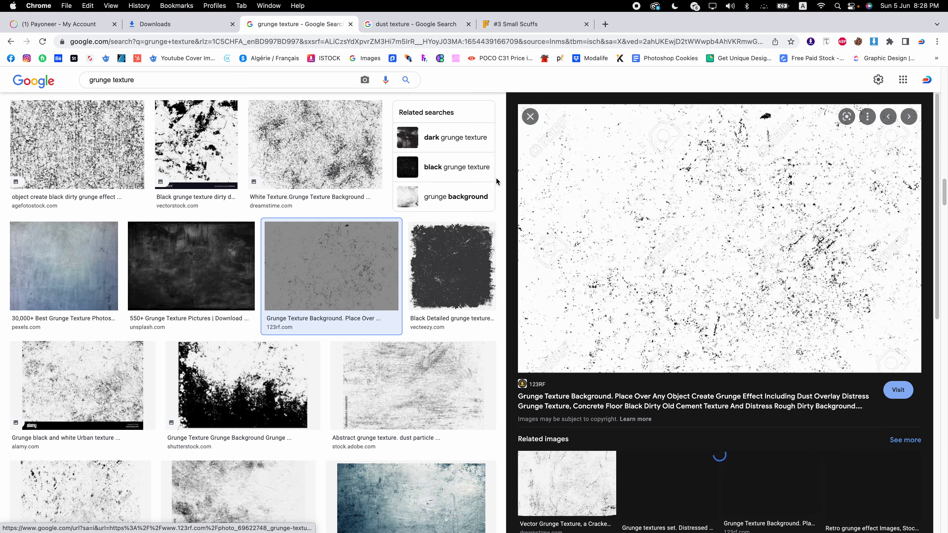
scroll(610, 216, down, 1)
scroll(608, 238, down, 4)
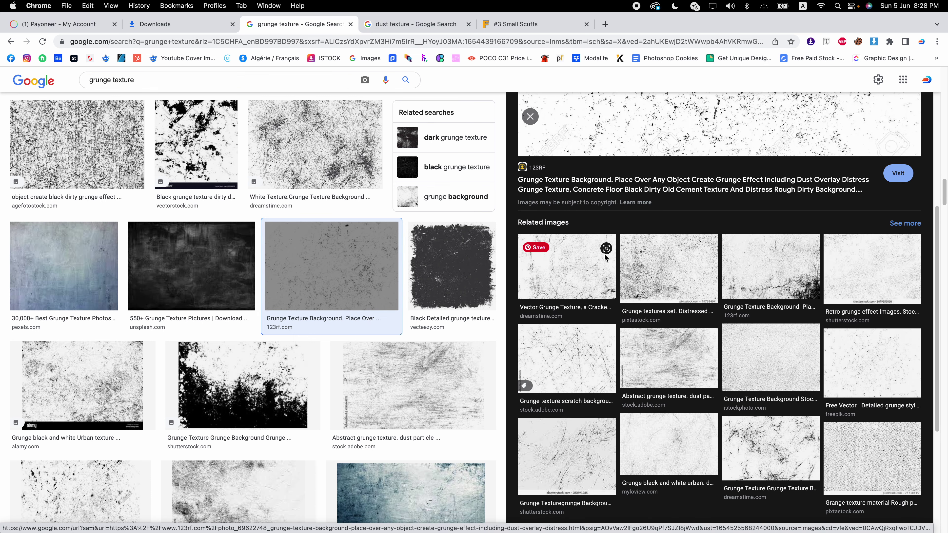
scroll(276, 392, down, 5)
scroll(276, 392, down, 4)
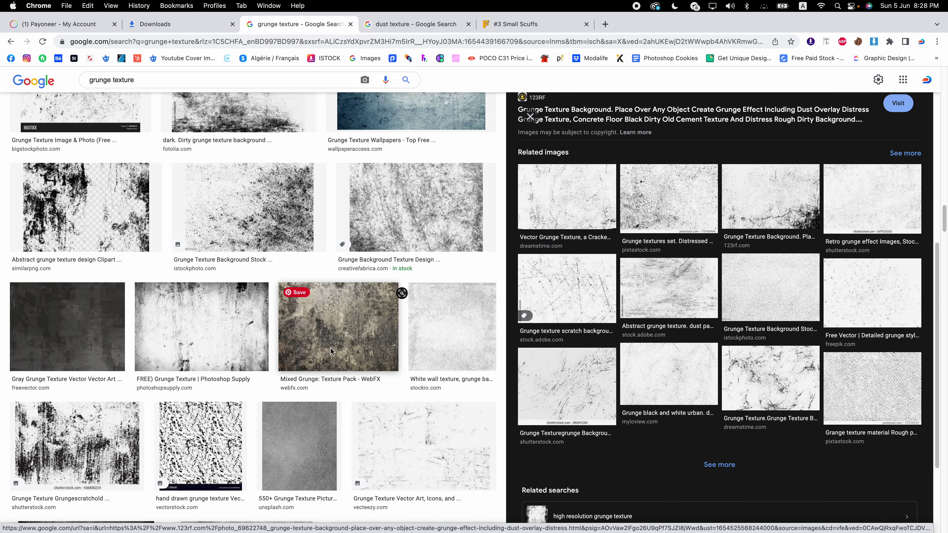
scroll(351, 356, down, 3)
scroll(410, 335, down, 2)
click(421, 290)
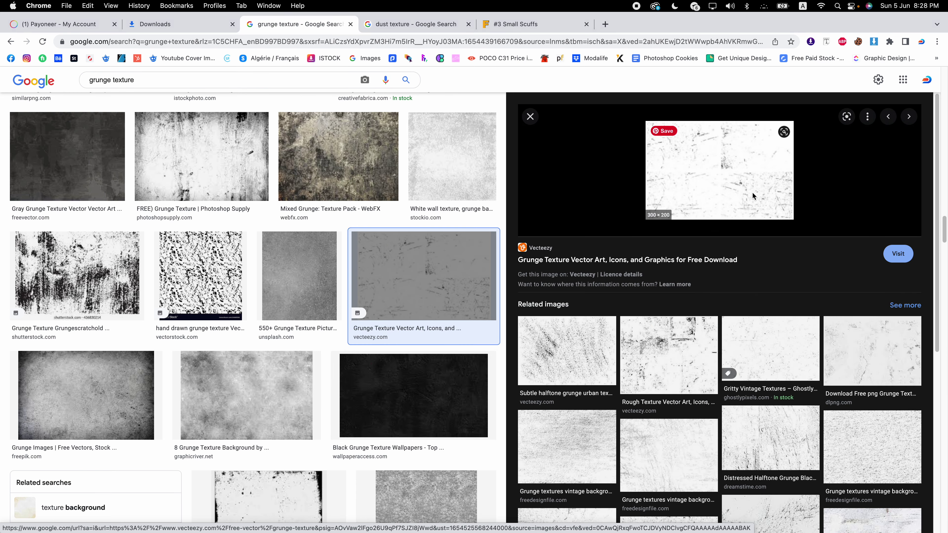
scroll(710, 318, down, 5)
click(778, 285)
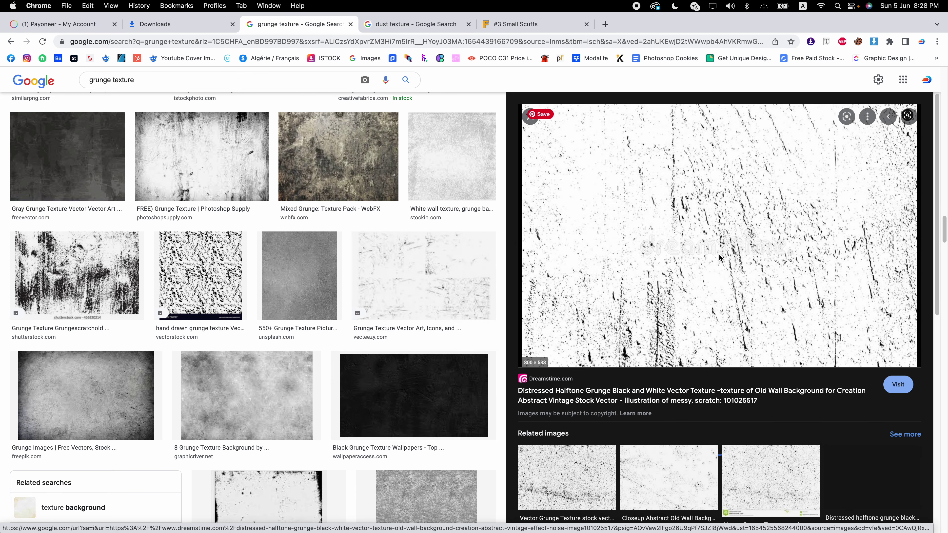
Preview the abstract and FAVPNG grunge PNGs, then download the FAVPNG file from its source page
scroll(332, 305, down, 3)
scroll(332, 306, down, 6)
scroll(307, 318, down, 5)
scroll(292, 324, down, 1)
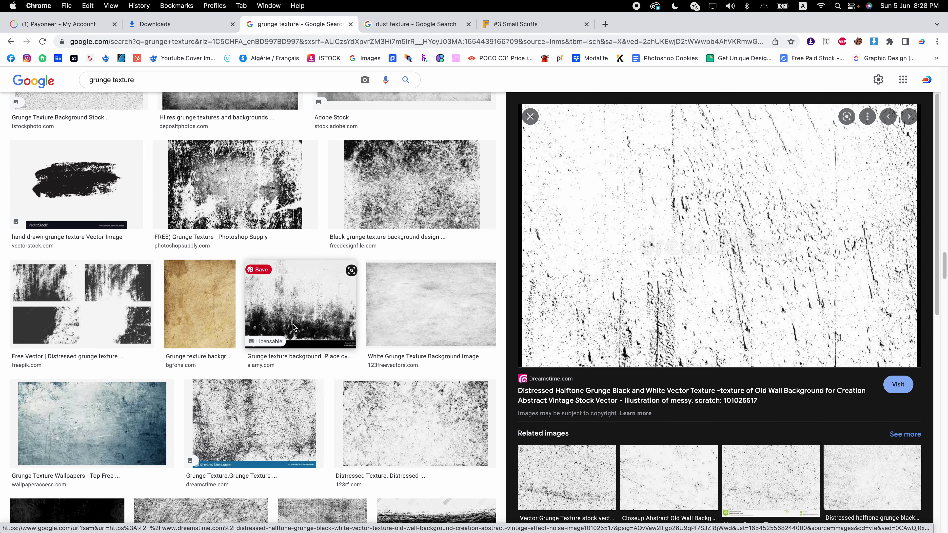
scroll(292, 324, down, 4)
scroll(299, 327, down, 7)
scroll(304, 331, down, 1)
mouse_move(439, 273)
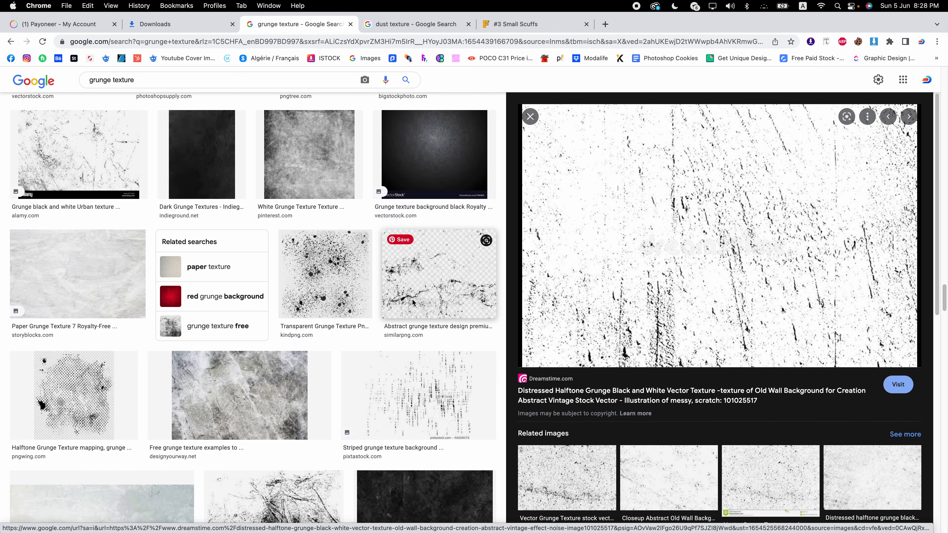
click(417, 299)
scroll(624, 261, down, 5)
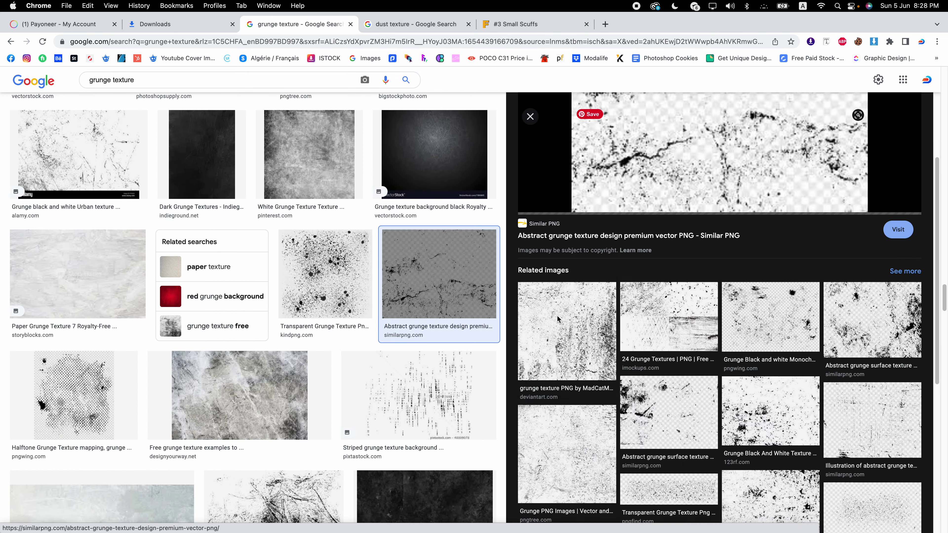
scroll(500, 339, down, 2)
click(565, 364)
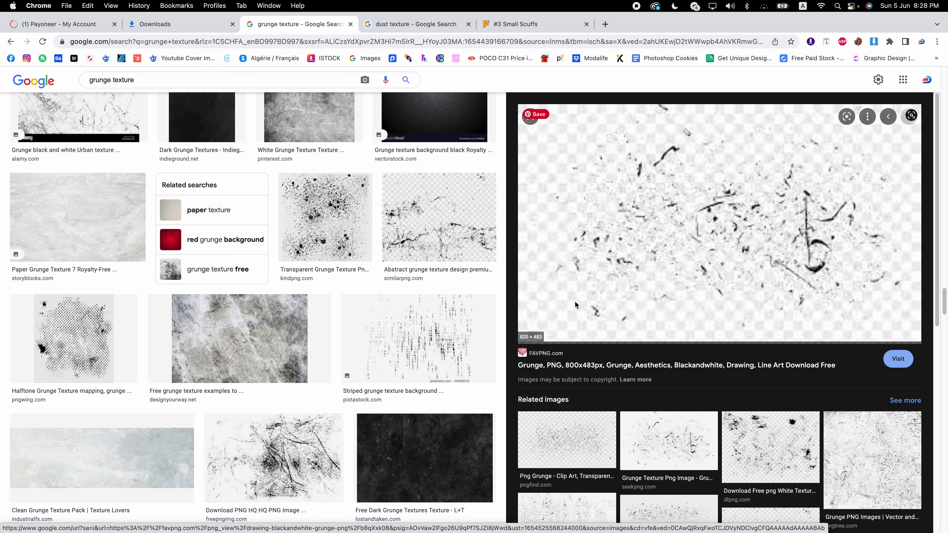
click(642, 366)
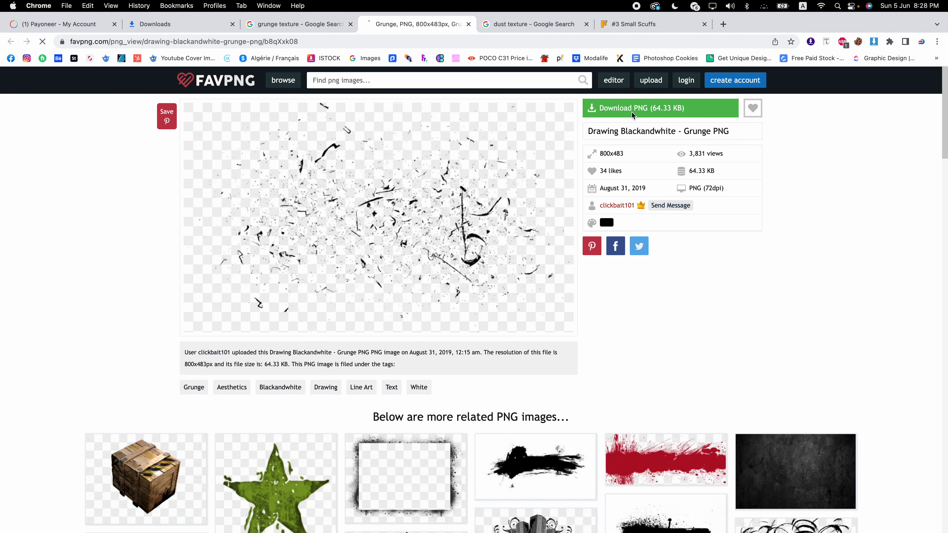
click(637, 112)
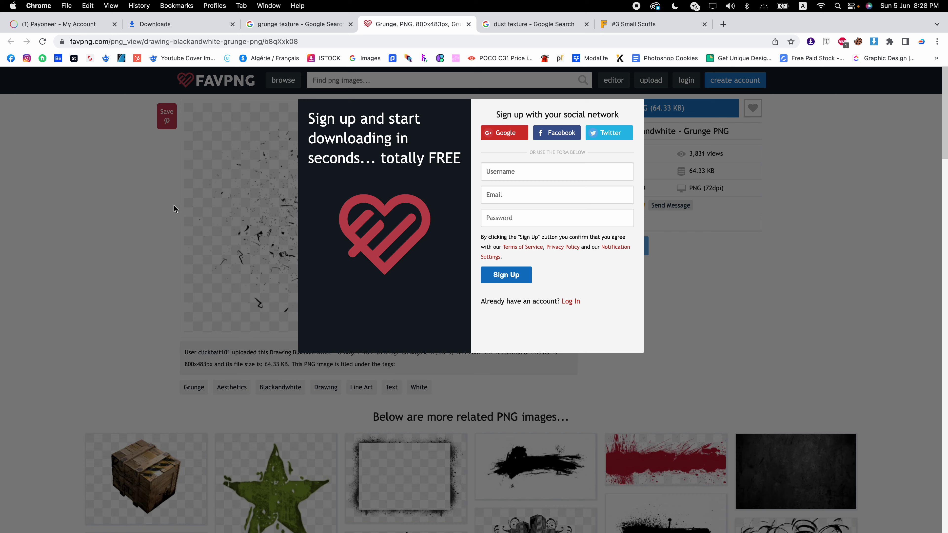
Back in the grunge results, preview the Dreamstime, iStock and scratches-and-dots textures
click(299, 24)
scroll(261, 280, down, 3)
scroll(261, 280, down, 3)
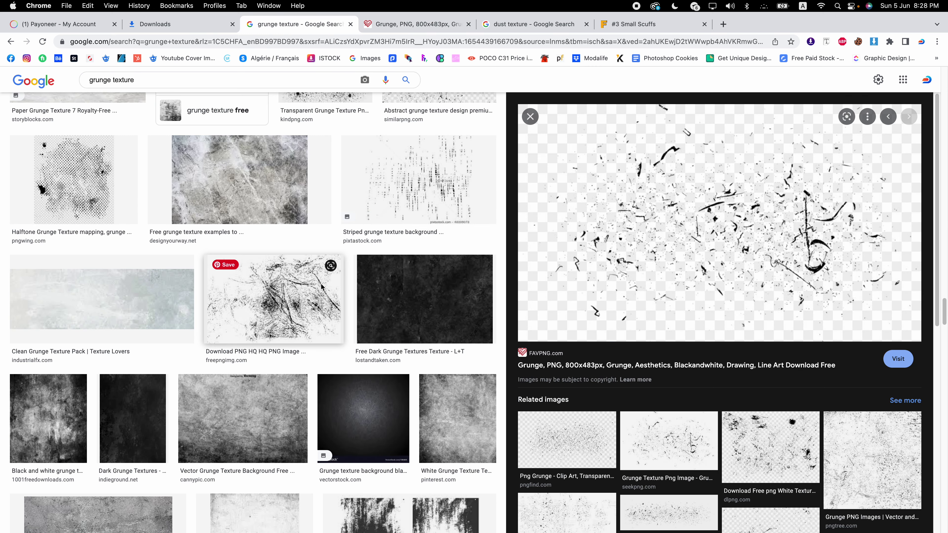
click(273, 299)
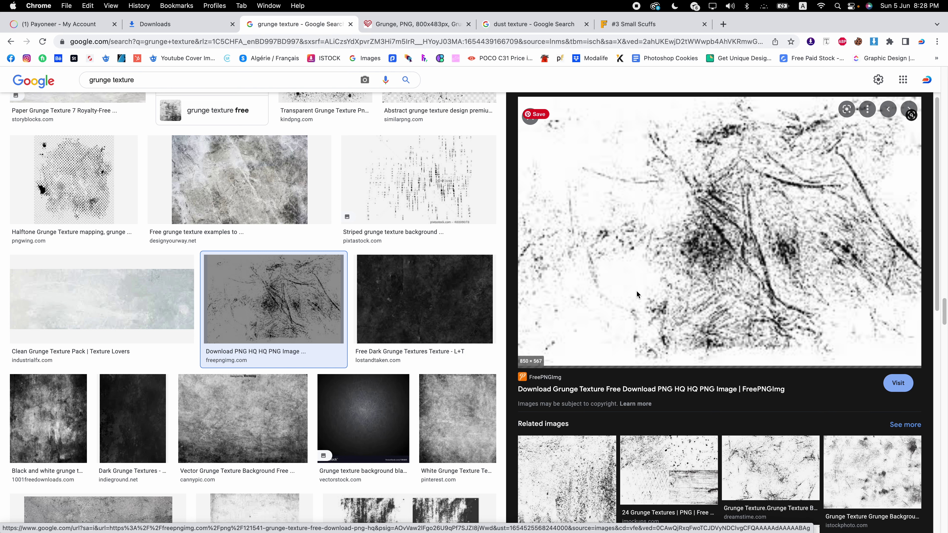
click(755, 454)
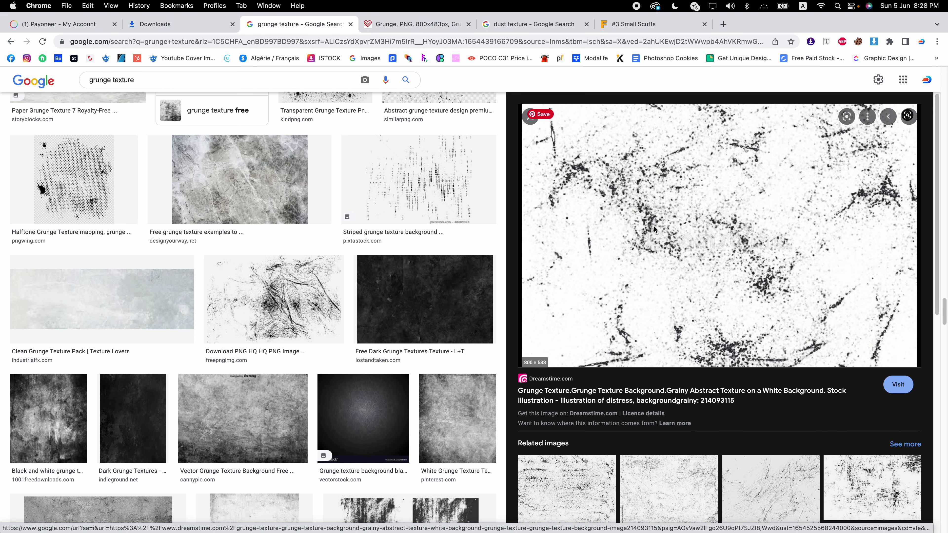
scroll(654, 225, down, 3)
scroll(672, 212, down, 2)
scroll(716, 186, up, 5)
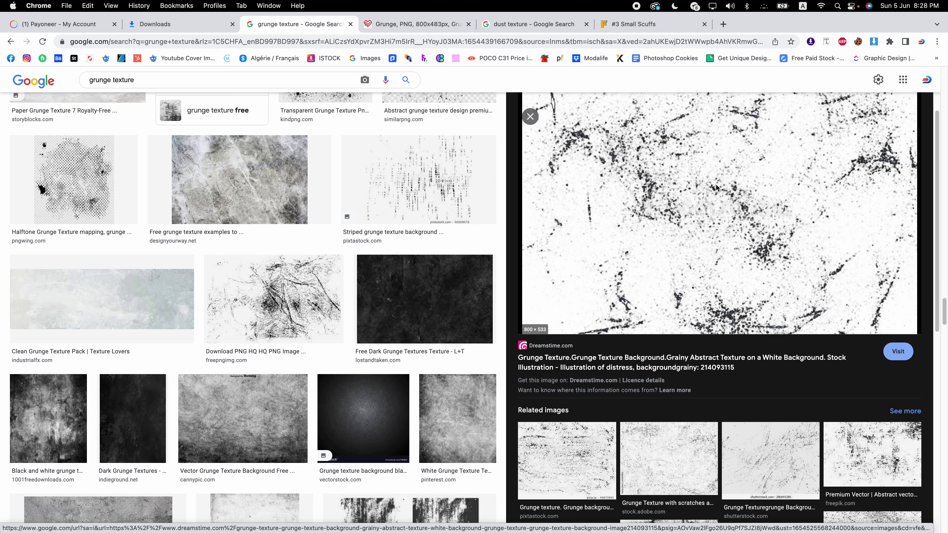
scroll(705, 208, down, 5)
click(644, 374)
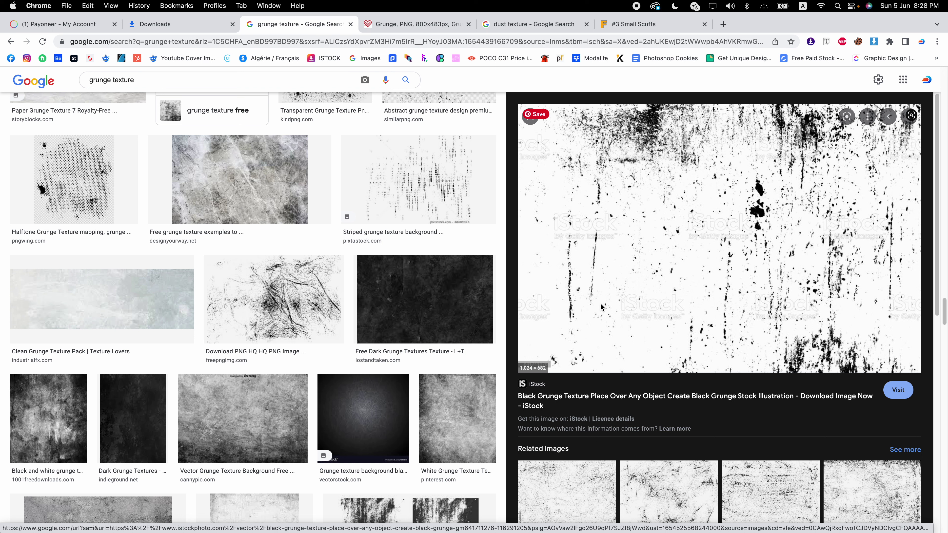
scroll(601, 302, down, 3)
scroll(576, 366, down, 2)
click(577, 366)
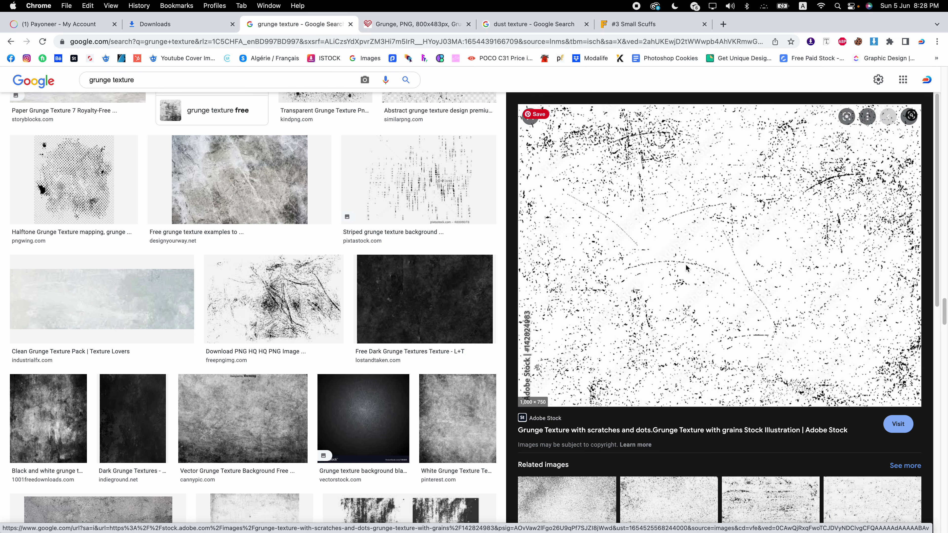
Copy the Adobe Stock scratches-and-dots grunge image and return to Photoshop
right_click(733, 220)
click(760, 330)
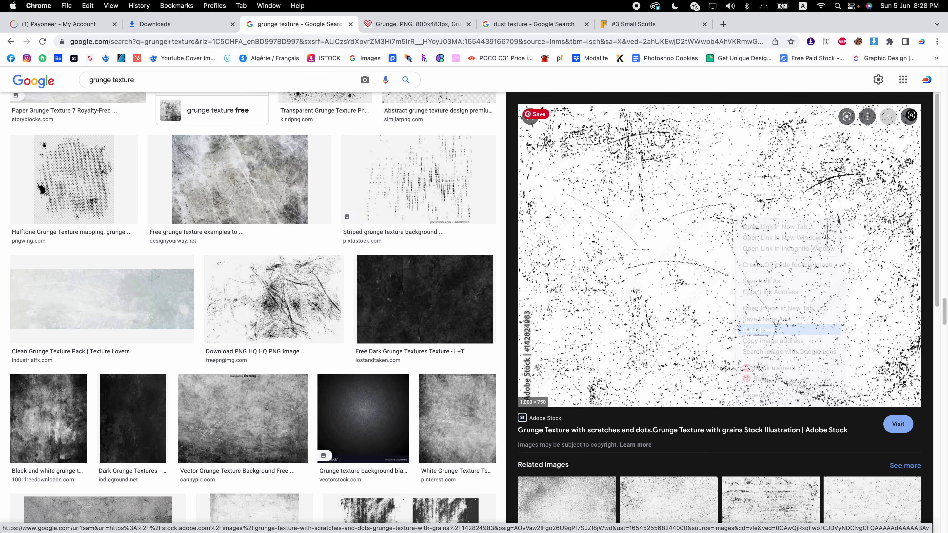
mouse_move(474, 517)
click(311, 504)
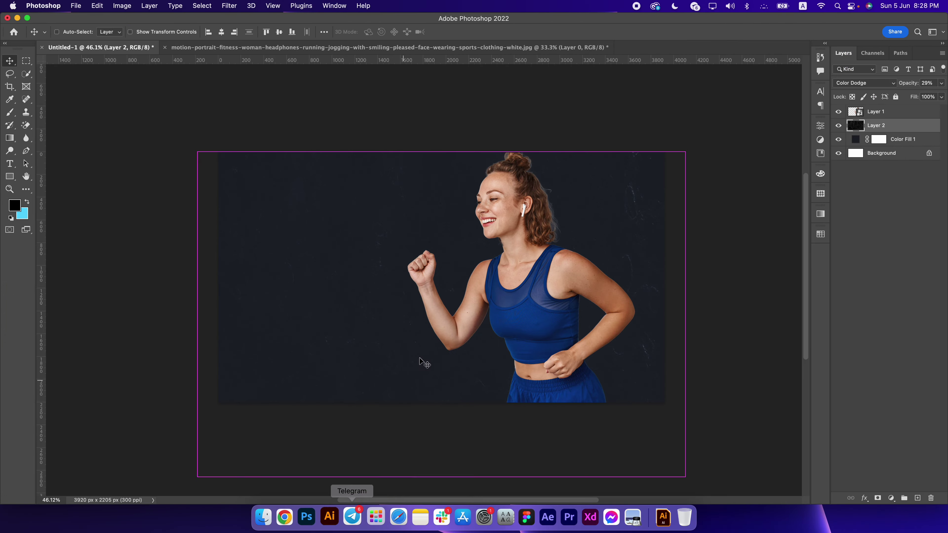
Paste the grunge texture and stretch it to cover the whole canvas
key(super+v)
key(super+t)
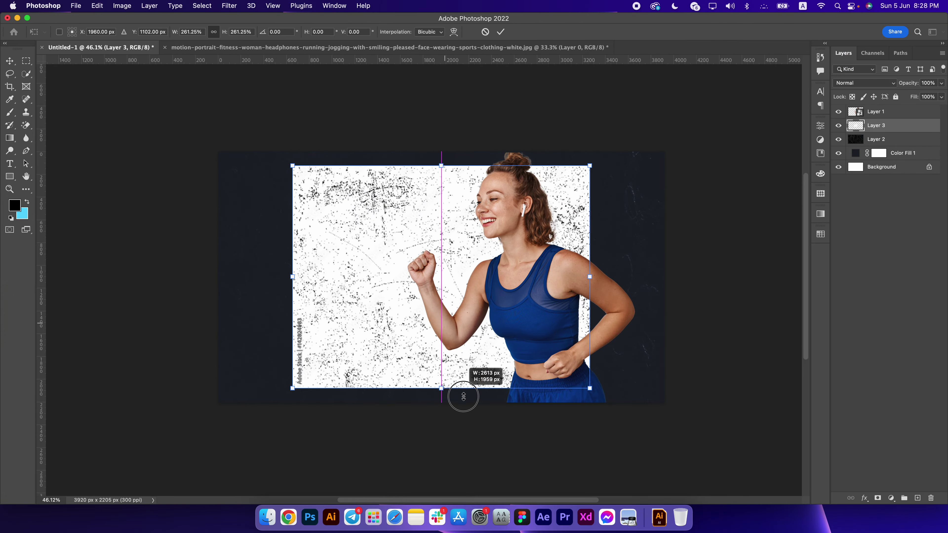
drag(447, 324, 481, 466)
key(Return)
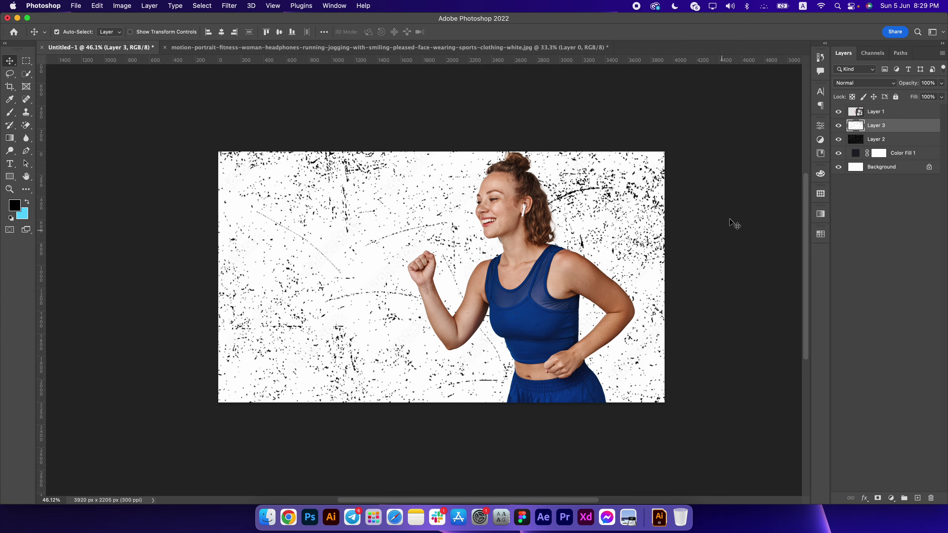
Blend the grunge texture layer in Multiply mode at 28% opacity
click(855, 83)
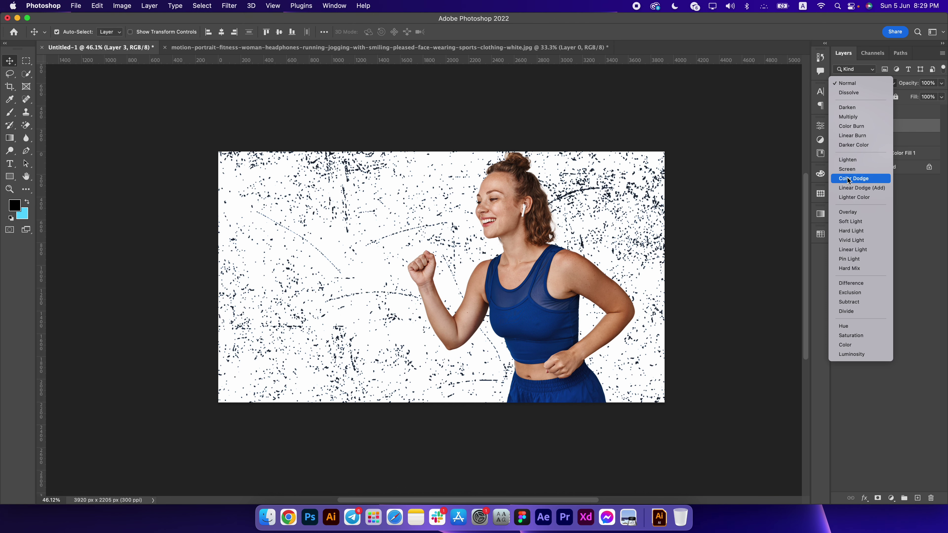
click(848, 118)
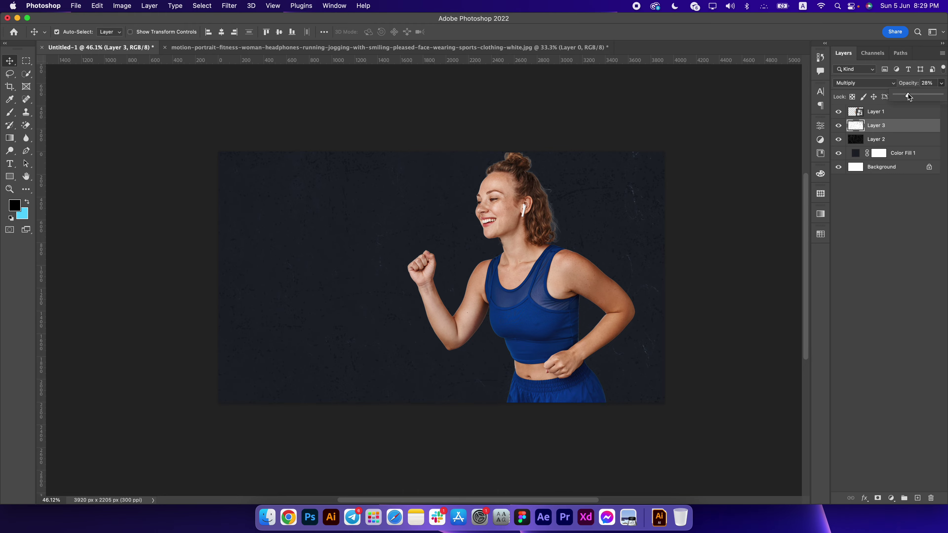
click(275, 501)
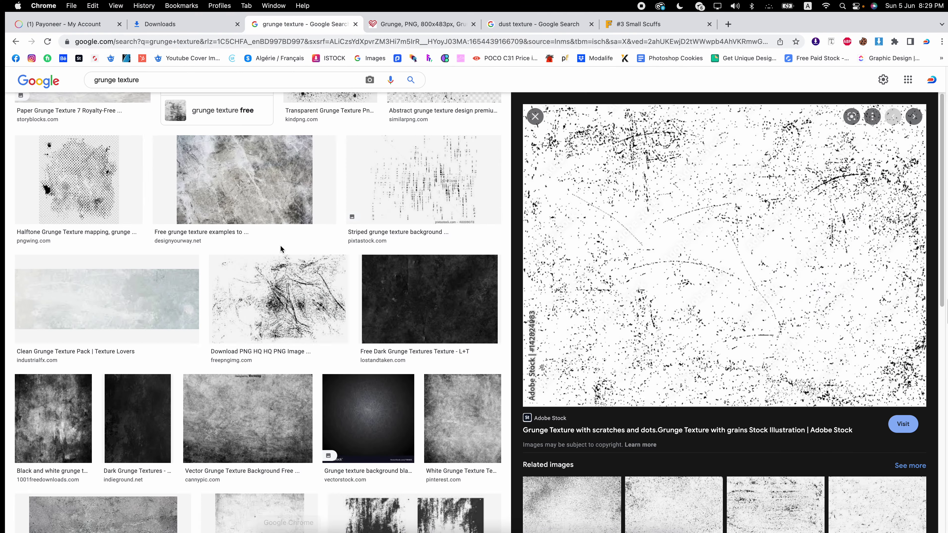
Replace the grunge query with a Google Images search for 'Smoke overlay'
click(201, 78)
key(super+a)
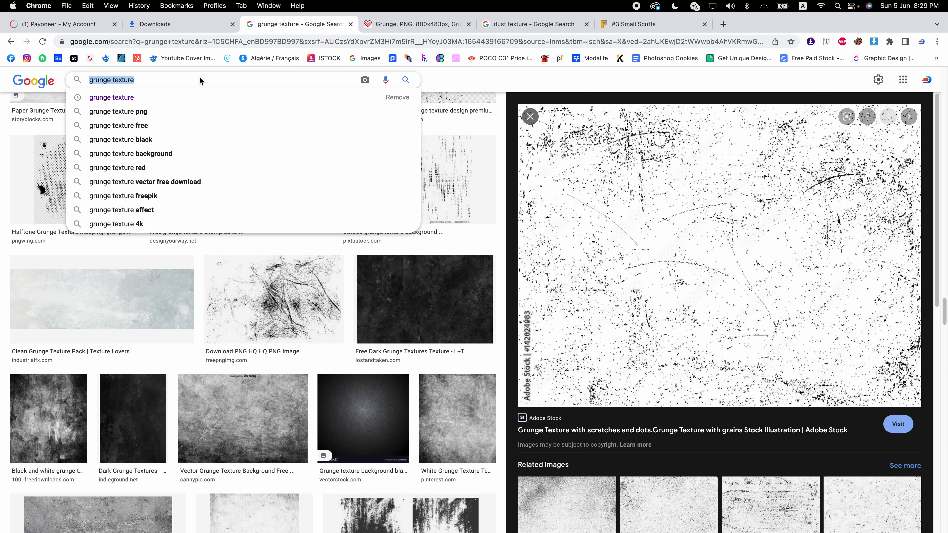
key(BackSpace)
text(Smoke)
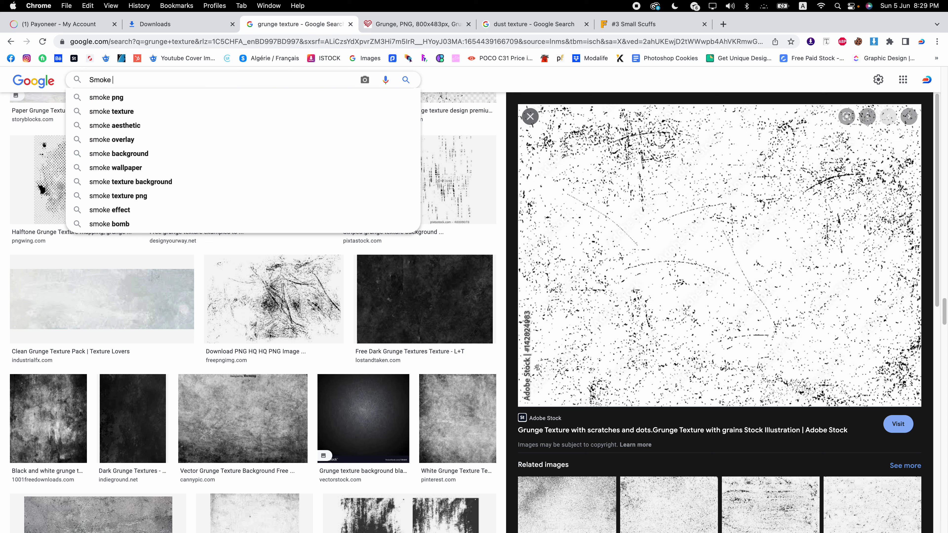
text( overlay)
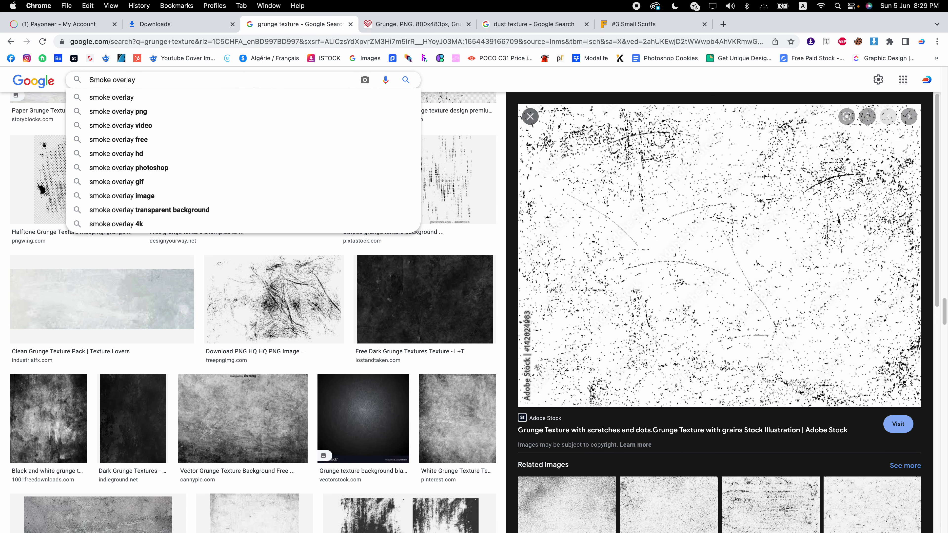
key(Return)
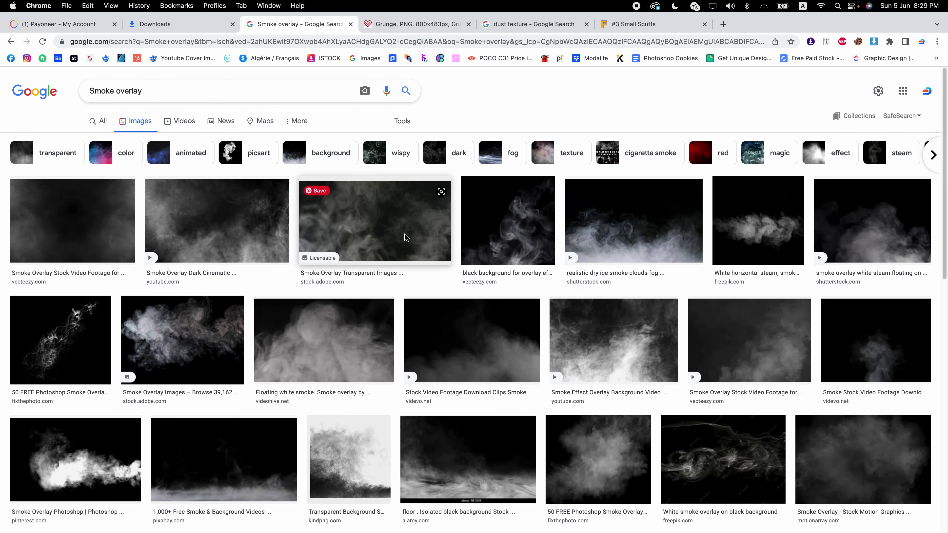
Copy the Vecteezy white-smoke-on-black image and return to Photoshop
click(504, 221)
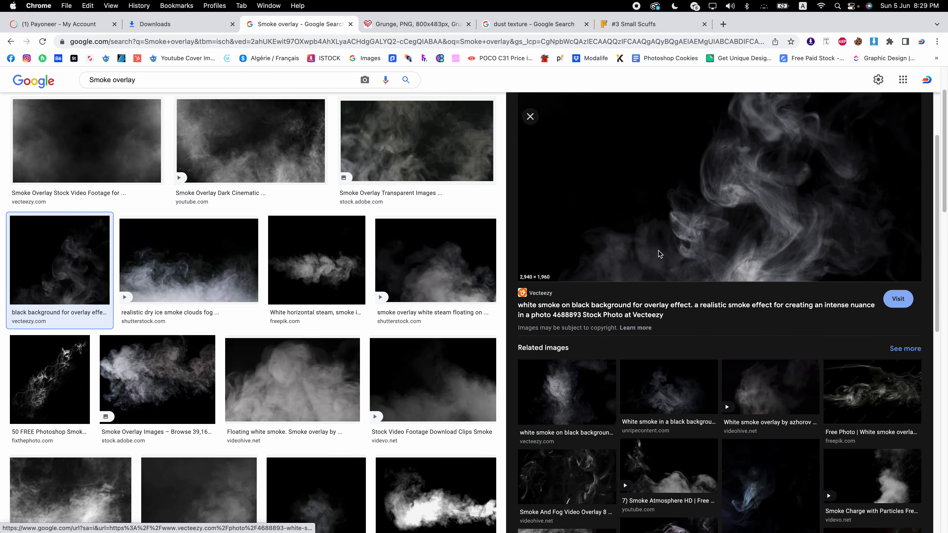
scroll(659, 249, down, 1)
right_click(716, 197)
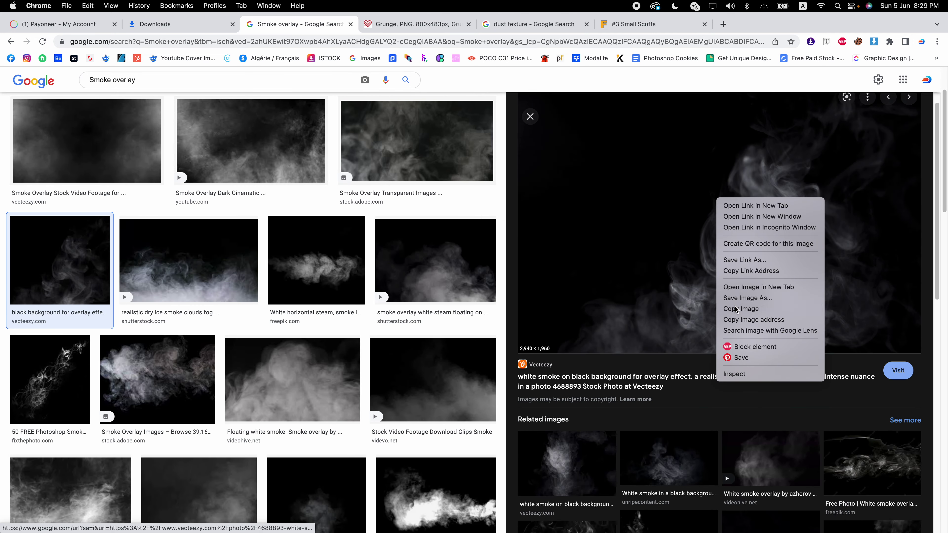
click(743, 308)
mouse_move(319, 531)
click(294, 498)
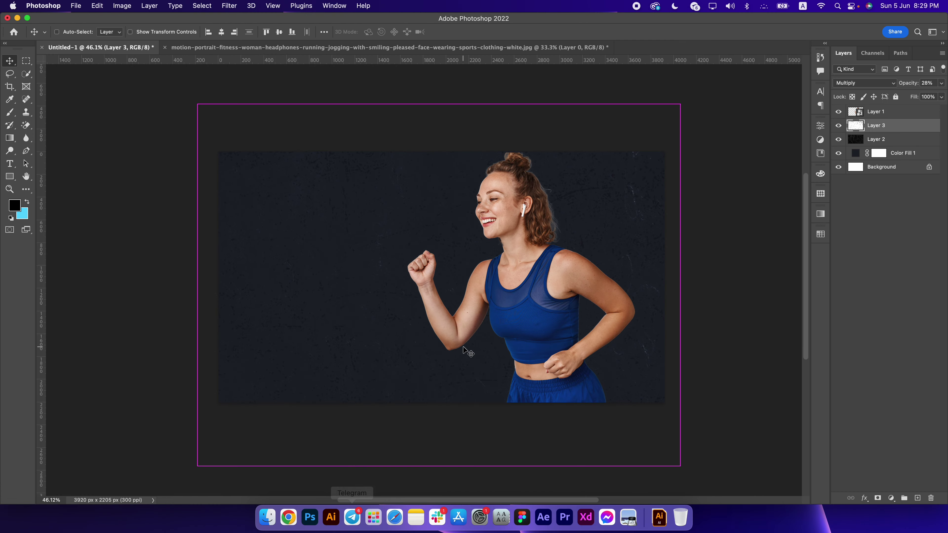
Paste the smoke image as a new layer and scale it to fill the canvas
key(super+v)
key(super+space)
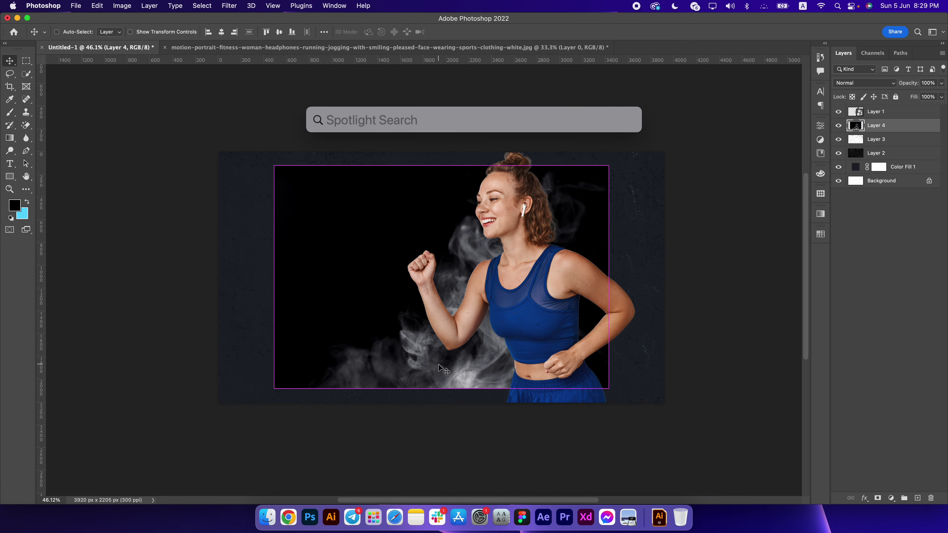
super+click(435, 245)
key(super+t)
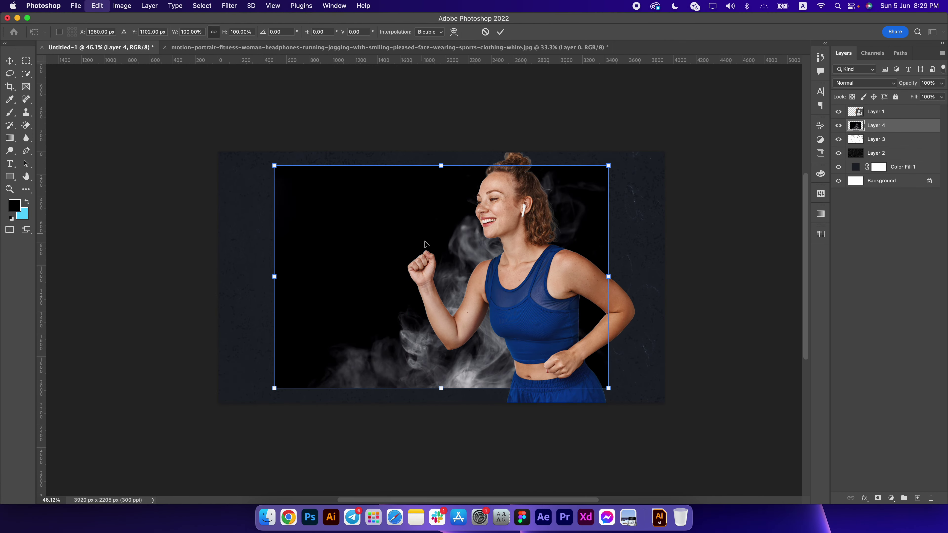
drag(440, 404, 444, 429)
key(Return)
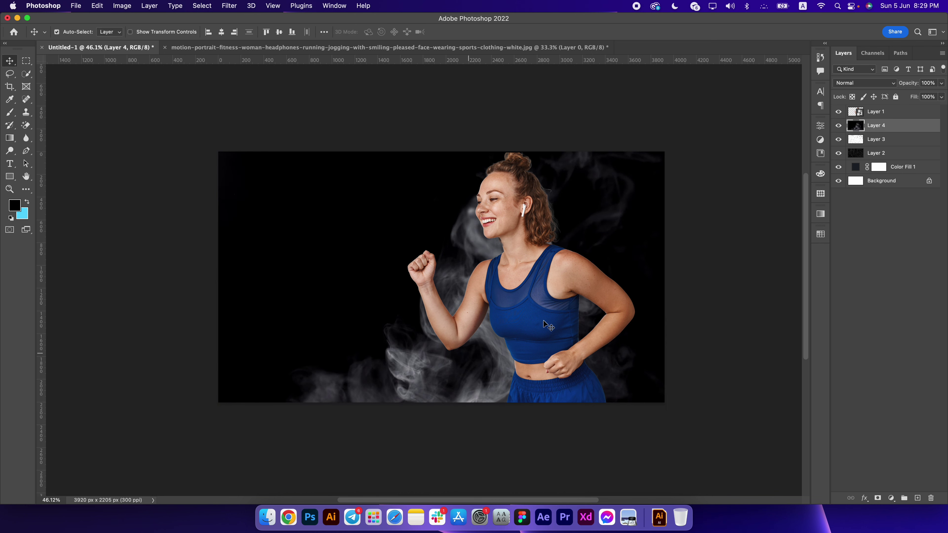
Blend the smoke in Screen mode around the runner's lower right, brushing out stray left smoke
click(859, 83)
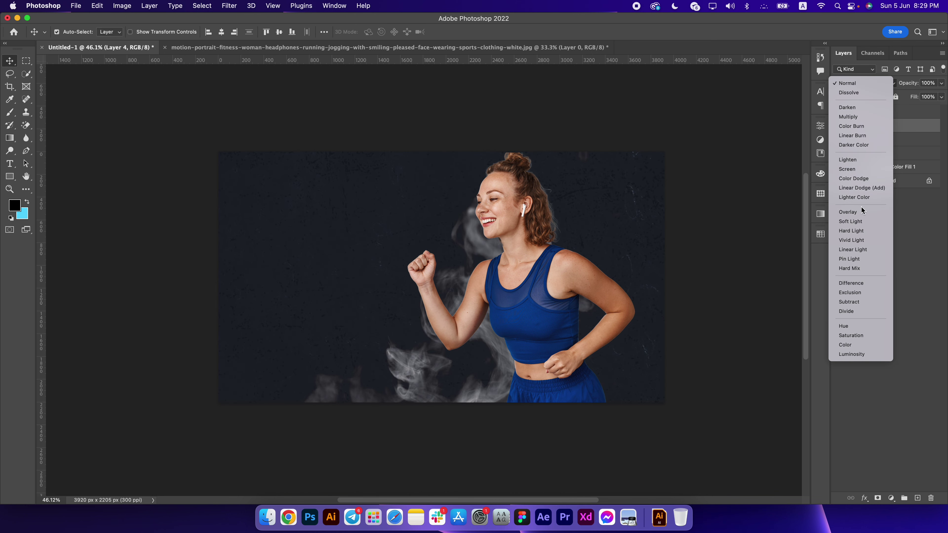
click(852, 169)
mouse_move(465, 352)
mouse_down()
mouse_move(570, 352)
mouse_move(578, 333)
mouse_up()
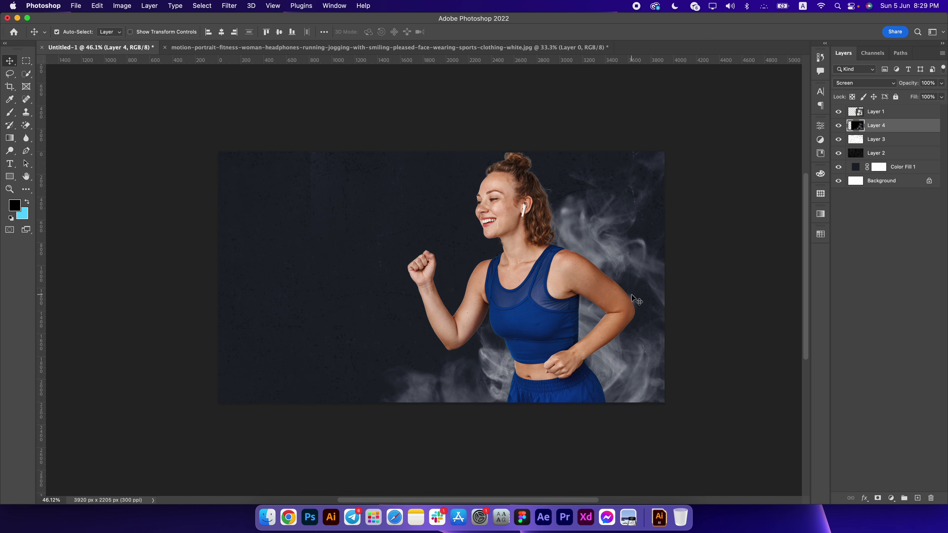
drag(635, 292, 585, 377)
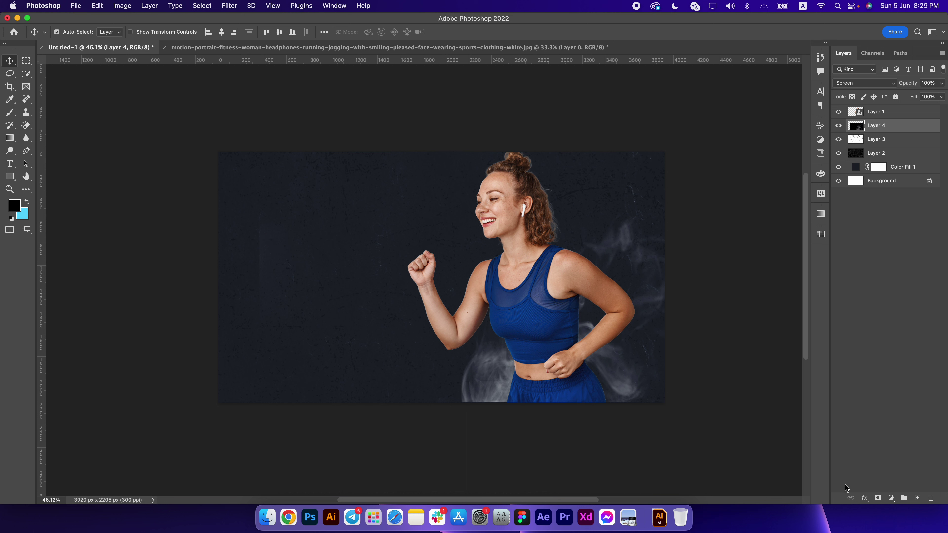
click(9, 111)
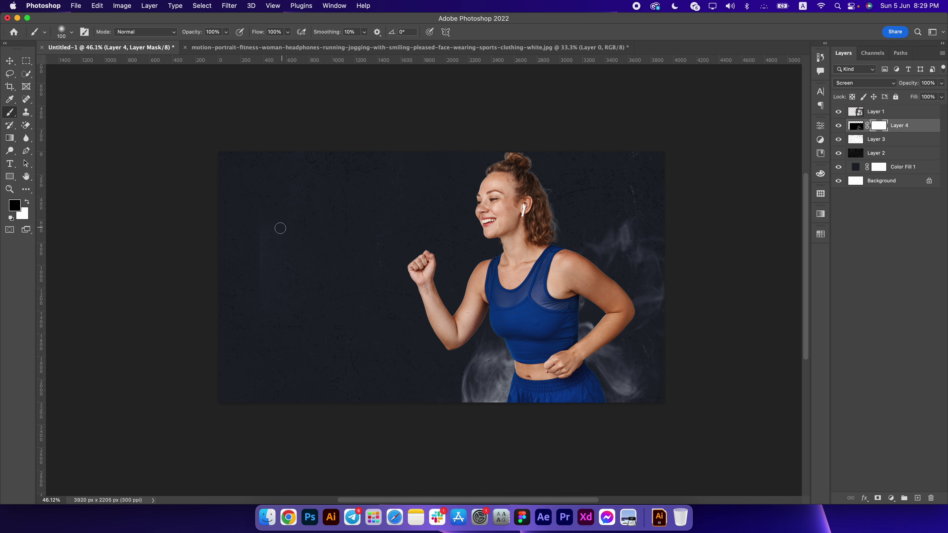
mouse_move(277, 253)
mouse_down()
mouse_move(282, 228)
mouse_move(330, 225)
mouse_move(357, 104)
mouse_move(264, 382)
mouse_up()
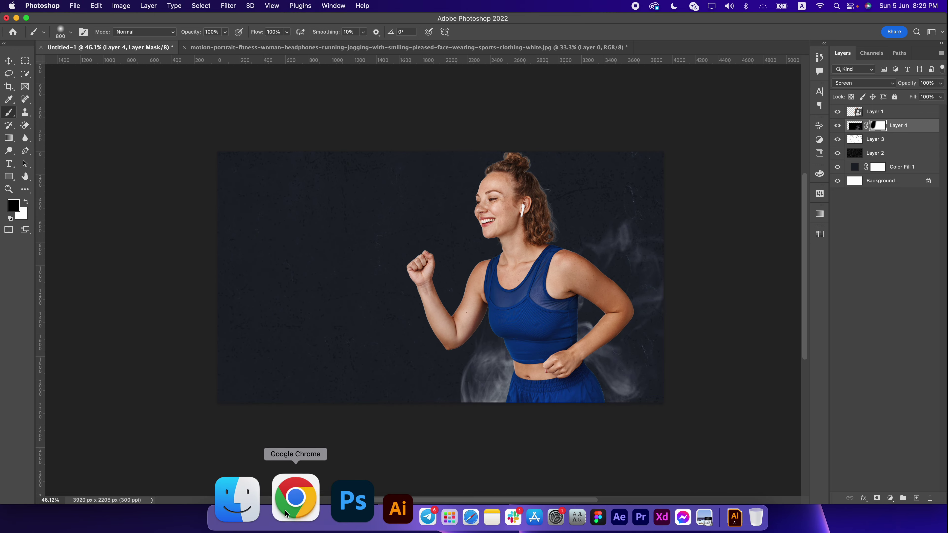
Browse the Smoke overlay image results, previewing the Punkd-Edits smoke overlay
click(288, 518)
scroll(327, 183, down, 2)
scroll(327, 183, down, 5)
scroll(327, 185, down, 3)
scroll(317, 224, down, 2)
scroll(306, 255, down, 3)
scroll(306, 255, down, 5)
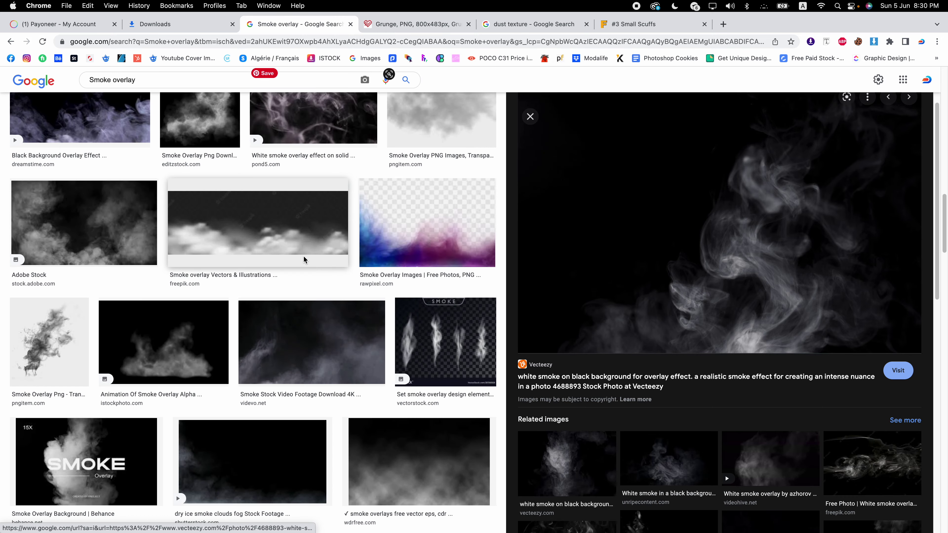
scroll(269, 266, down, 1)
scroll(314, 353, down, 3)
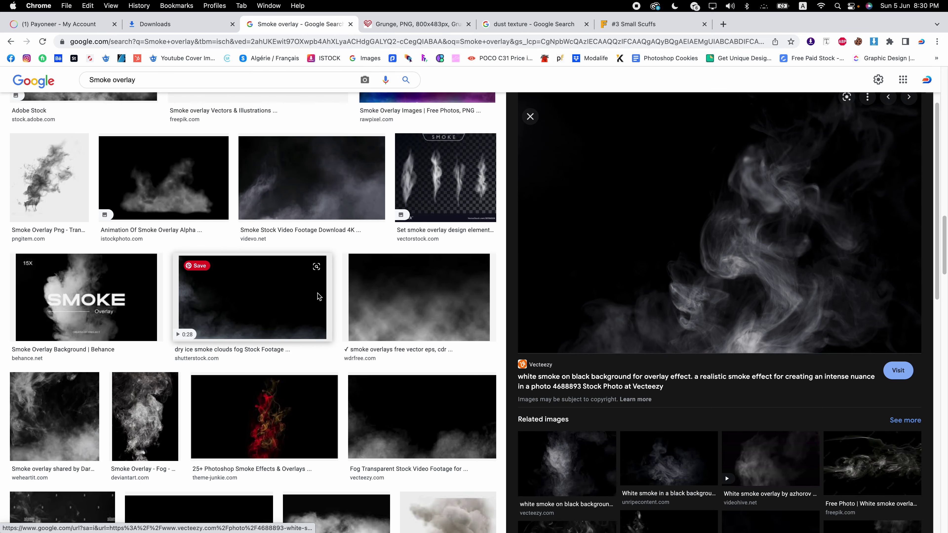
scroll(325, 354, down, 1)
scroll(348, 355, down, 4)
scroll(377, 356, down, 4)
scroll(376, 353, down, 5)
scroll(388, 349, down, 3)
scroll(298, 349, up, 8)
scroll(239, 337, up, 1)
scroll(224, 329, down, 5)
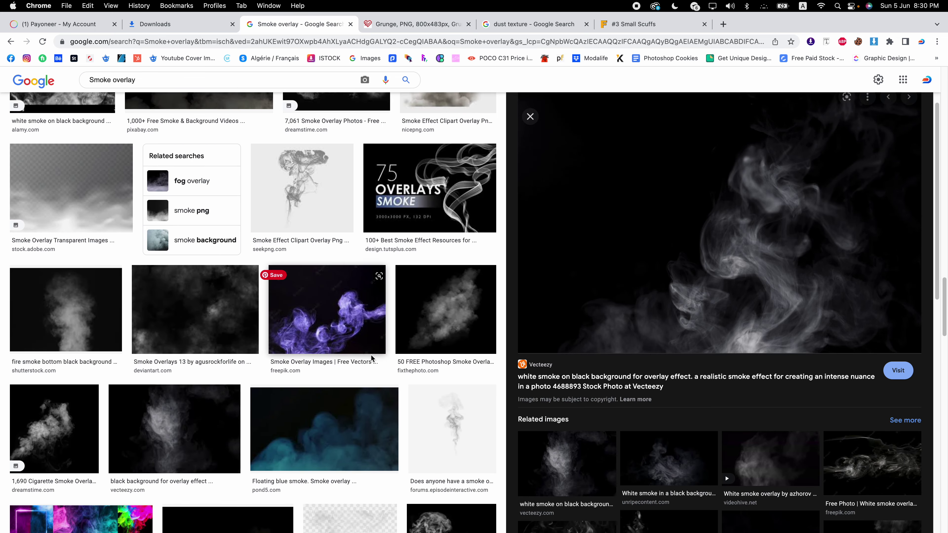
scroll(232, 332, down, 4)
scroll(730, 425, down, 4)
scroll(730, 426, down, 3)
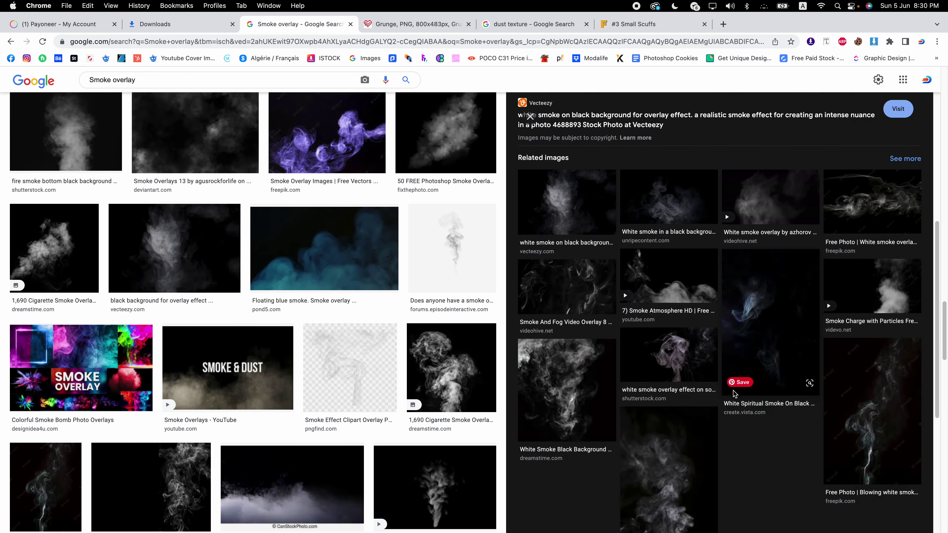
scroll(224, 430, down, 4)
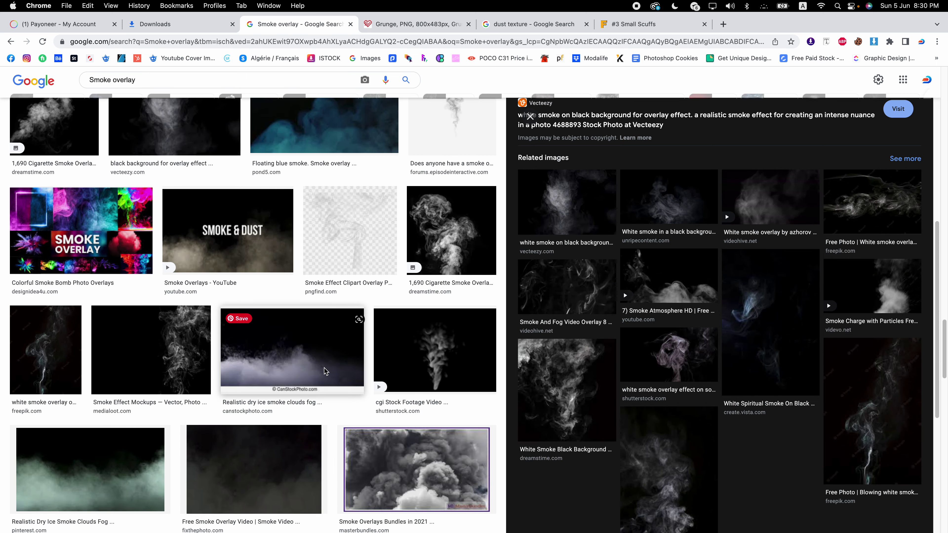
scroll(331, 366, down, 3)
scroll(317, 372, down, 4)
scroll(317, 374, down, 3)
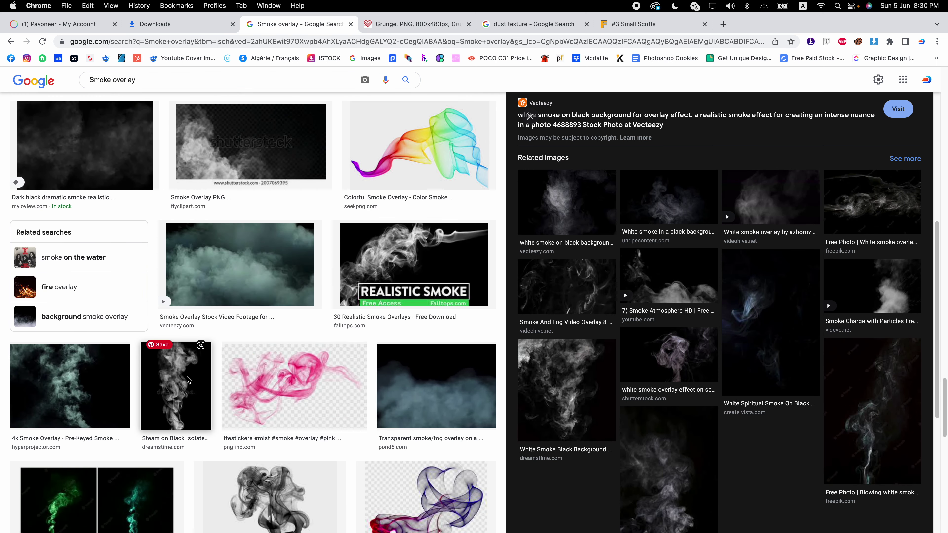
scroll(230, 391, down, 4)
scroll(230, 391, down, 3)
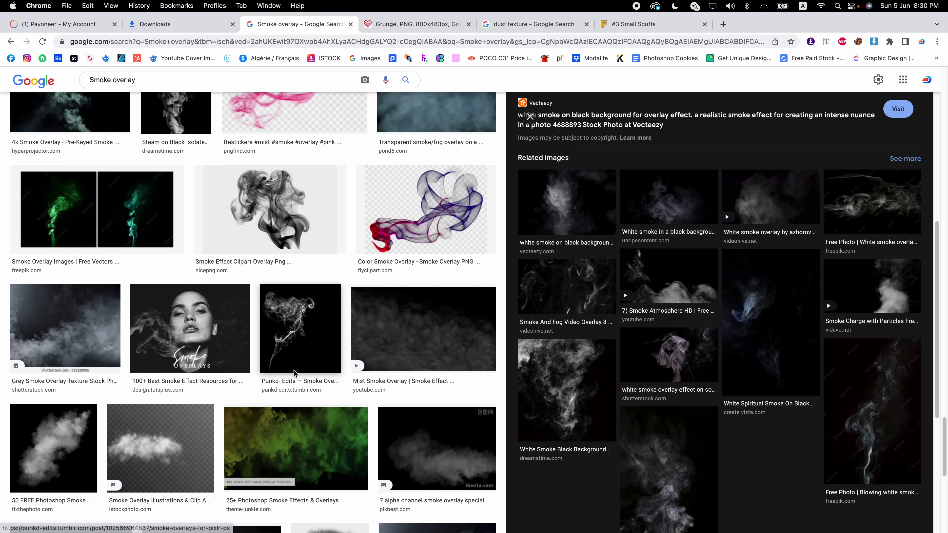
click(301, 329)
scroll(317, 354, down, 3)
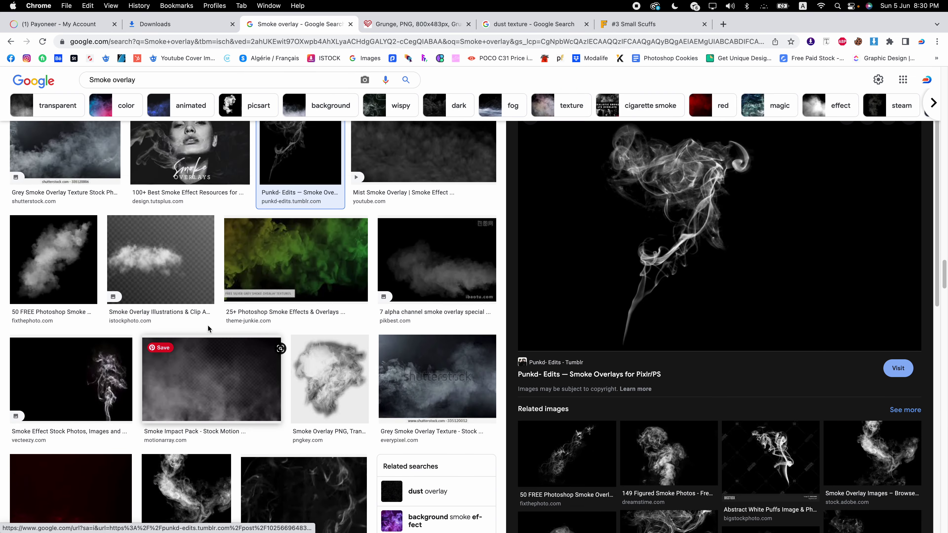
scroll(323, 376, up, 7)
Change the search to 'Cloud overlay' and scroll through the results
click(111, 83)
drag(111, 83, 66, 82)
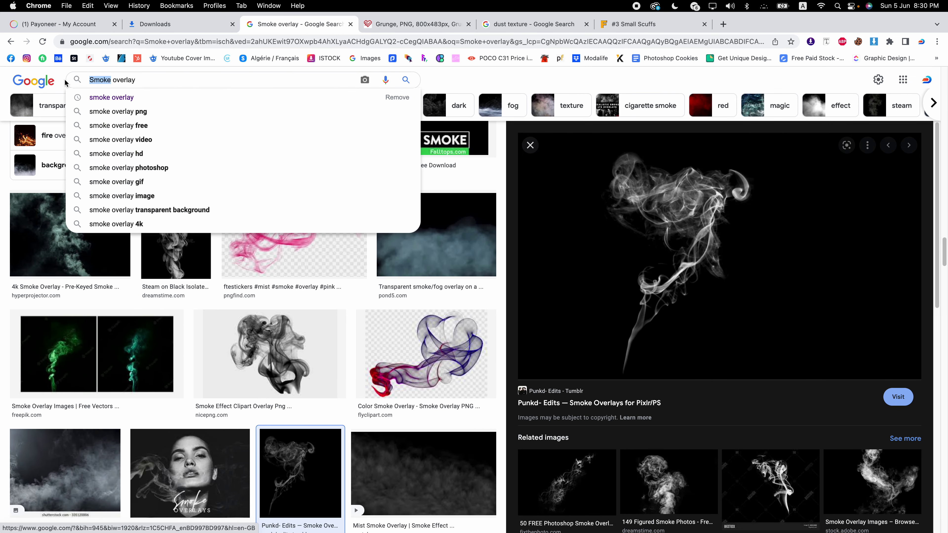
text(Cloud)
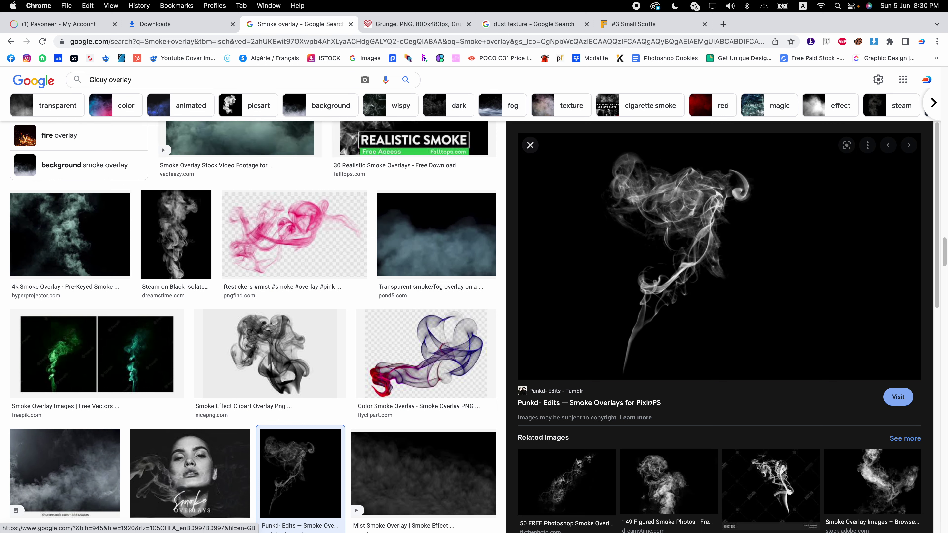
key(Return)
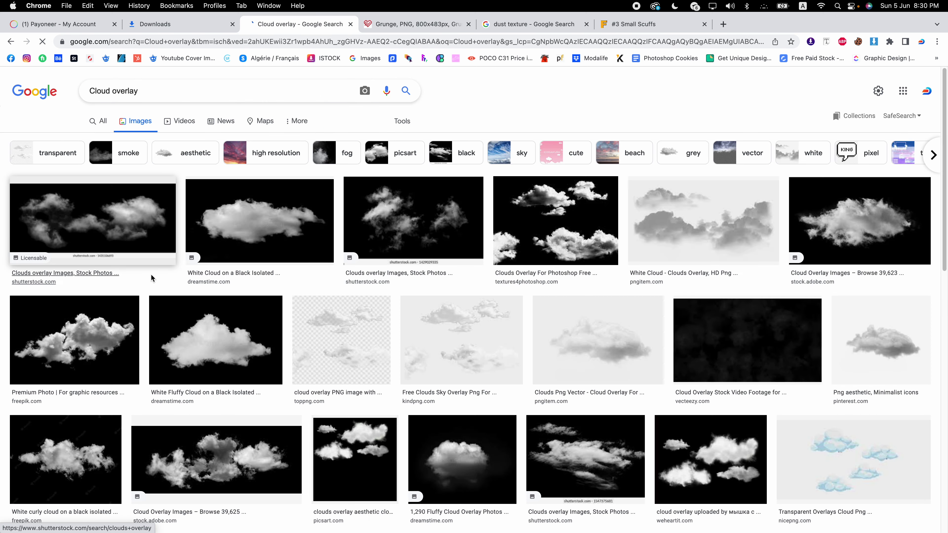
scroll(468, 255, down, 1)
scroll(467, 255, down, 2)
scroll(351, 233, down, 5)
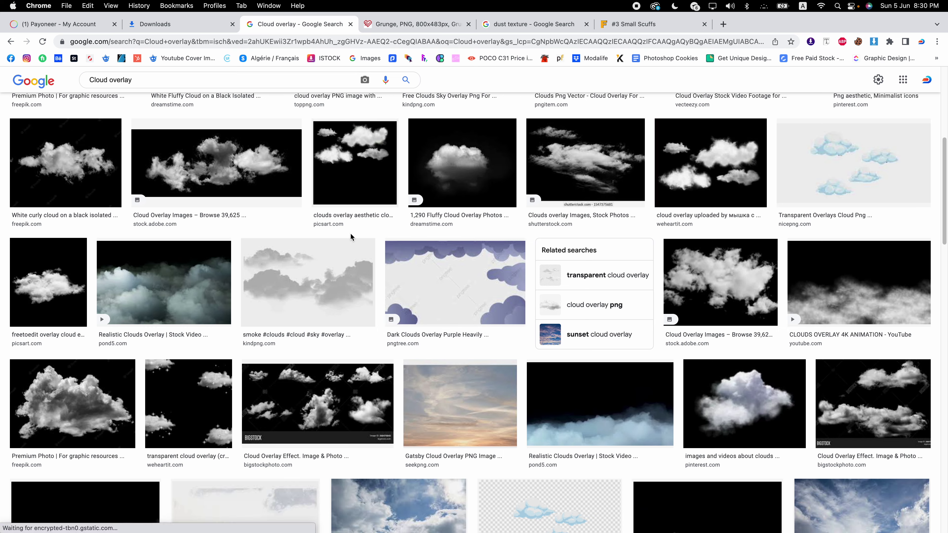
scroll(351, 232, down, 4)
scroll(352, 237, down, 5)
scroll(351, 237, down, 3)
scroll(349, 234, down, 3)
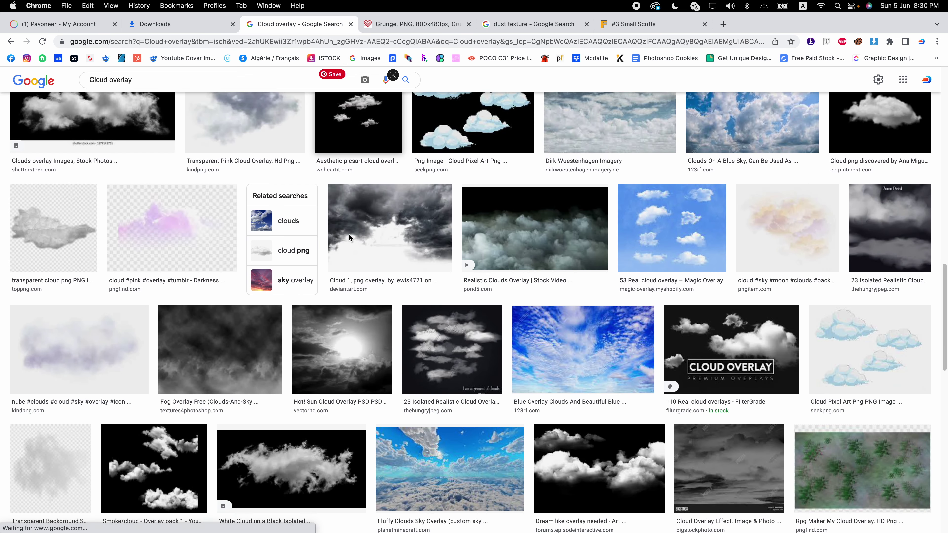
Search for 'fog overlay', accepting the corrected spelling
double_click(108, 83)
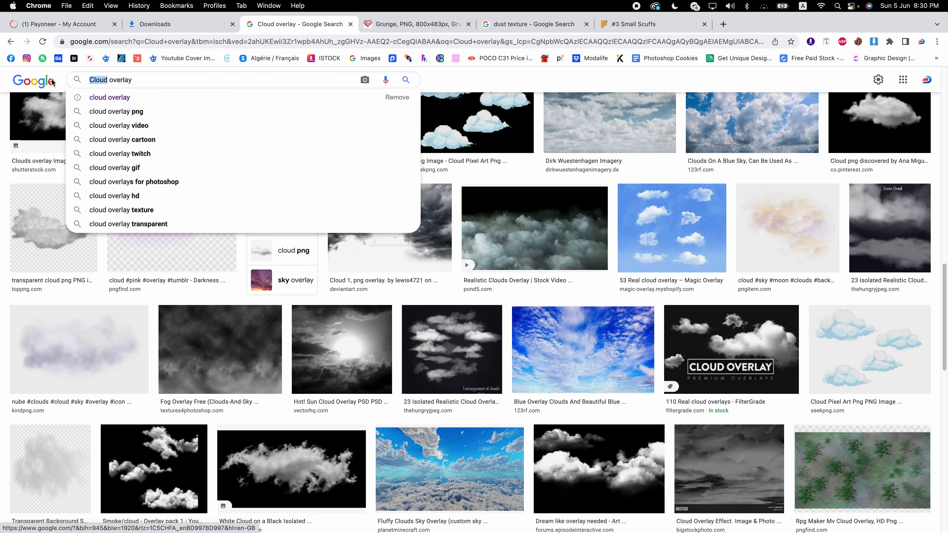
text(fgog)
key(Return)
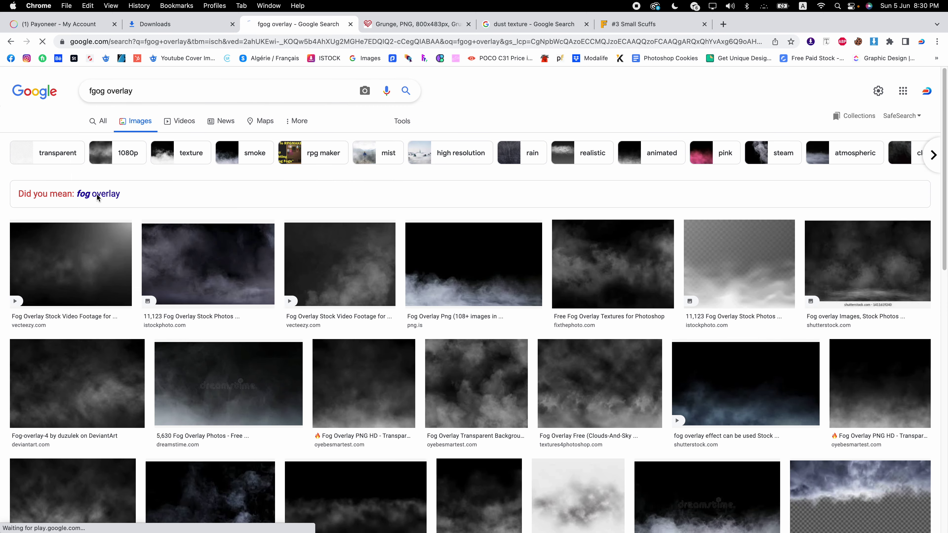
click(96, 194)
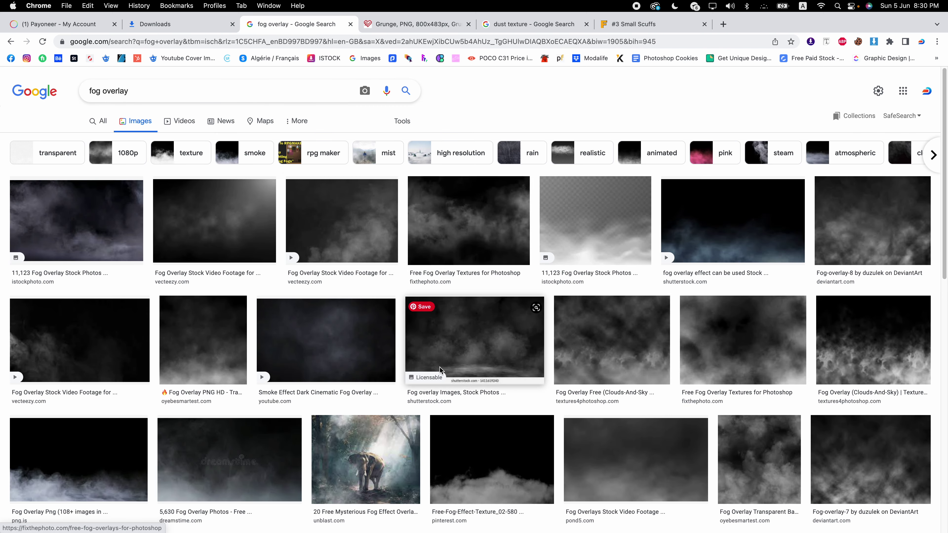
scroll(477, 362, down, 5)
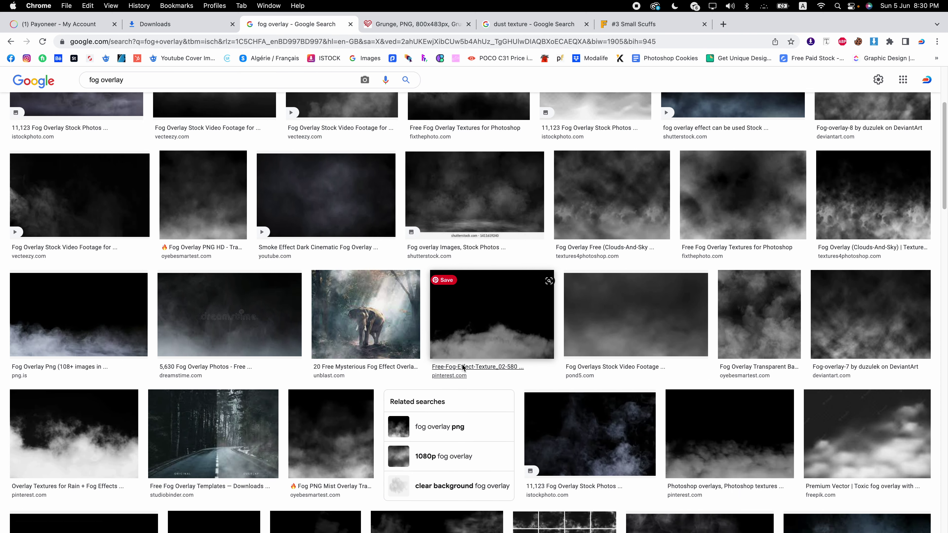
scroll(557, 377, down, 3)
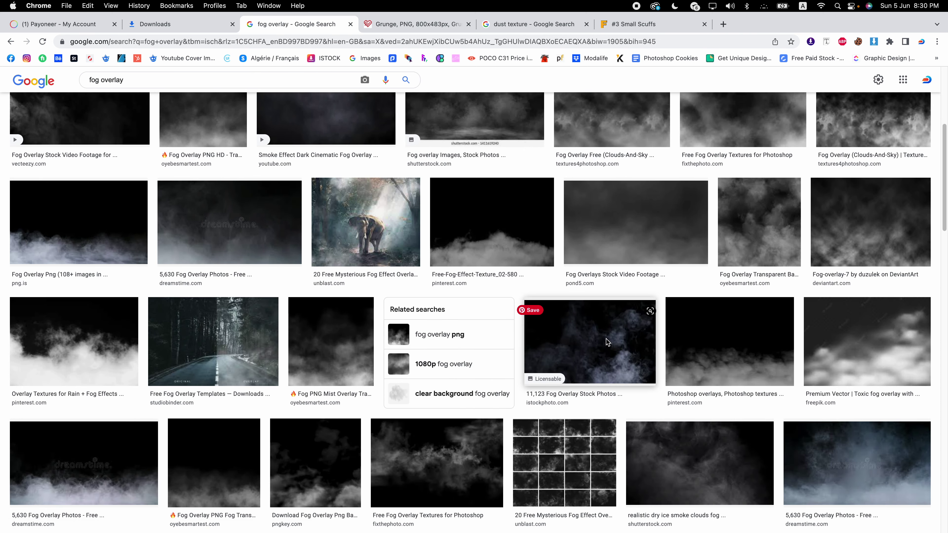
Preview fog overlays and open Unblast's '20 Free Mysterious Fog Effect Overlays' page
click(599, 340)
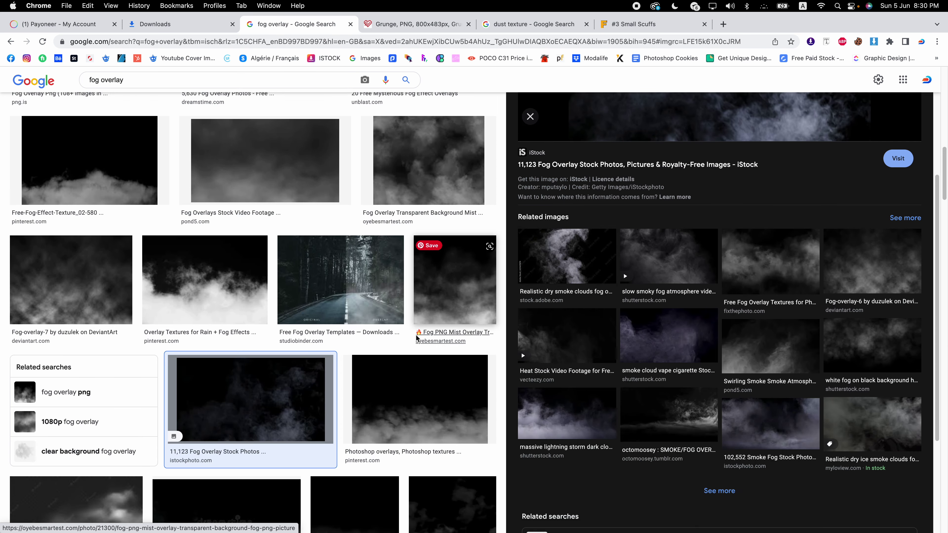
scroll(459, 299, down, 5)
click(456, 284)
scroll(294, 326, down, 3)
scroll(293, 325, down, 3)
scroll(294, 326, down, 3)
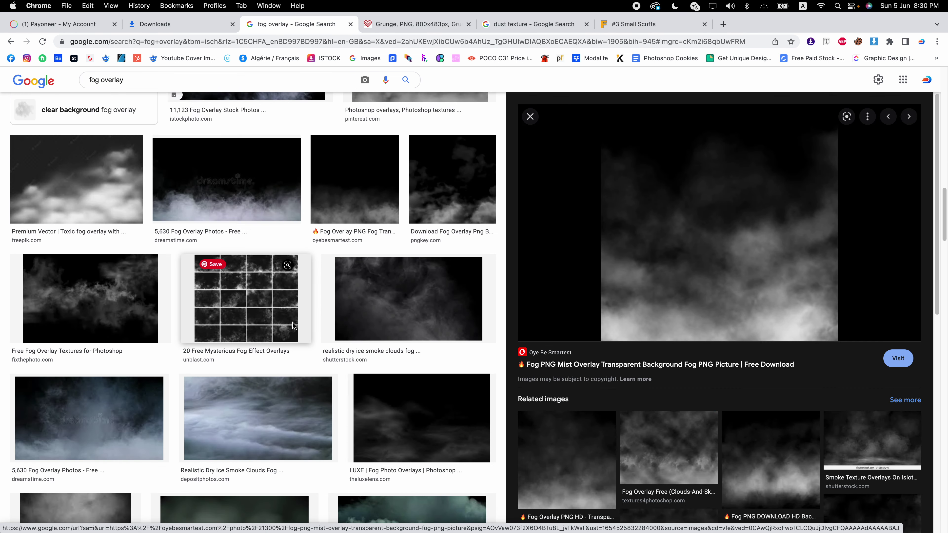
click(274, 322)
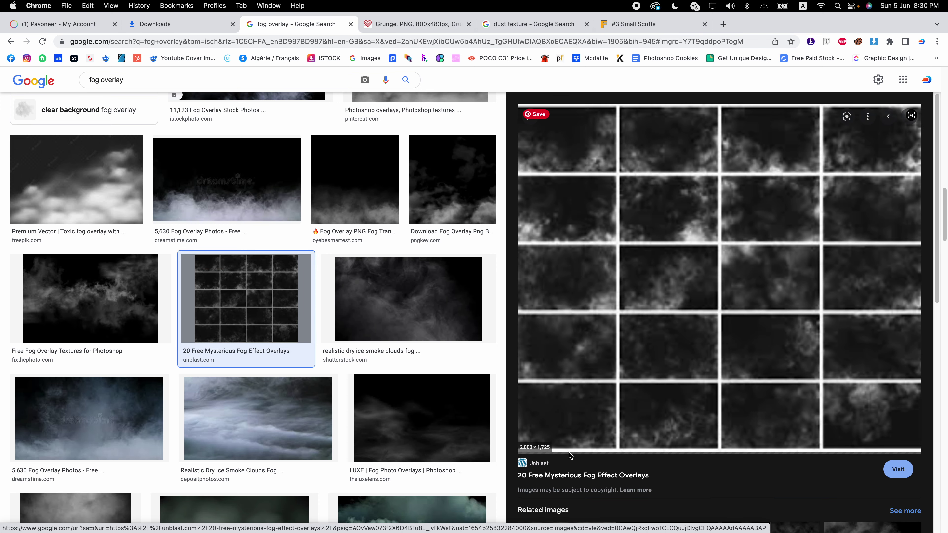
click(589, 475)
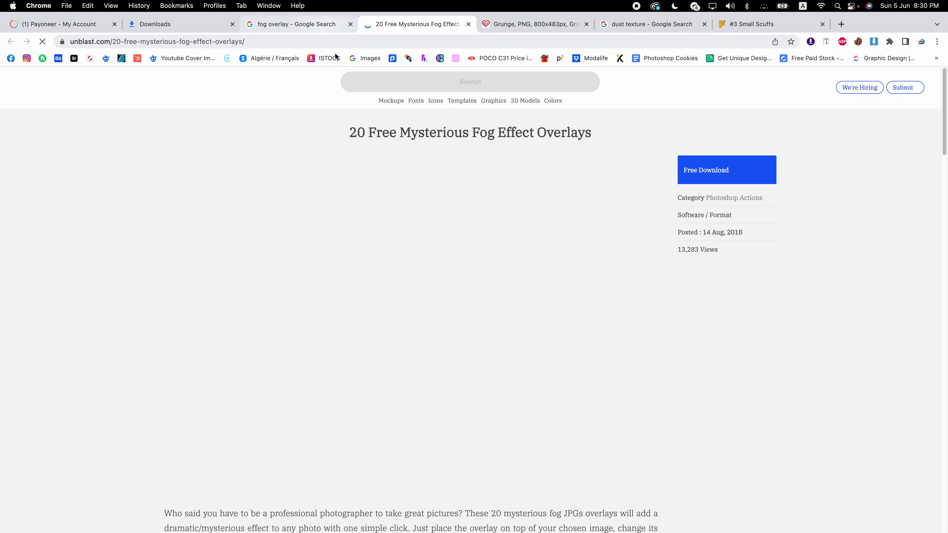
Start the free download of the fog overlays from the unblast page
scroll(518, 231, down, 10)
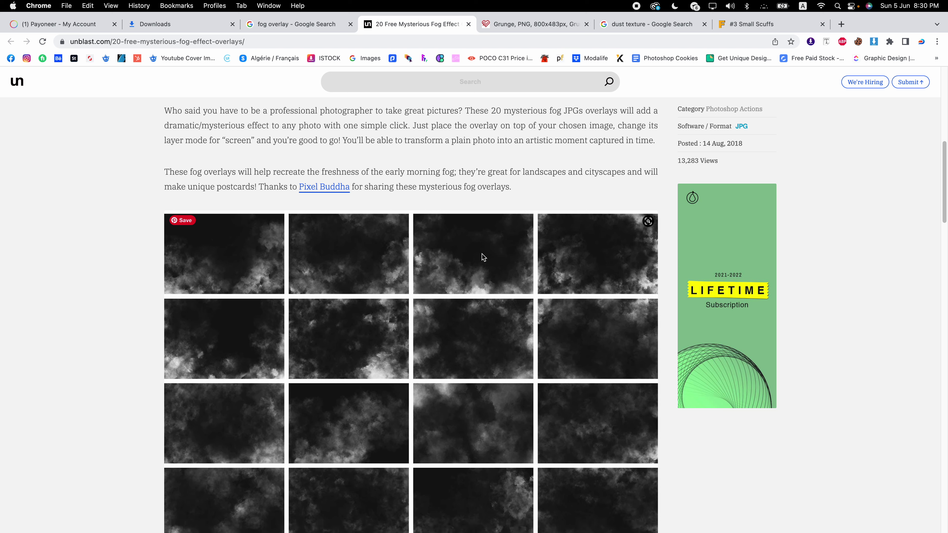
scroll(482, 258, down, 3)
scroll(480, 260, up, 5)
scroll(691, 179, up, 2)
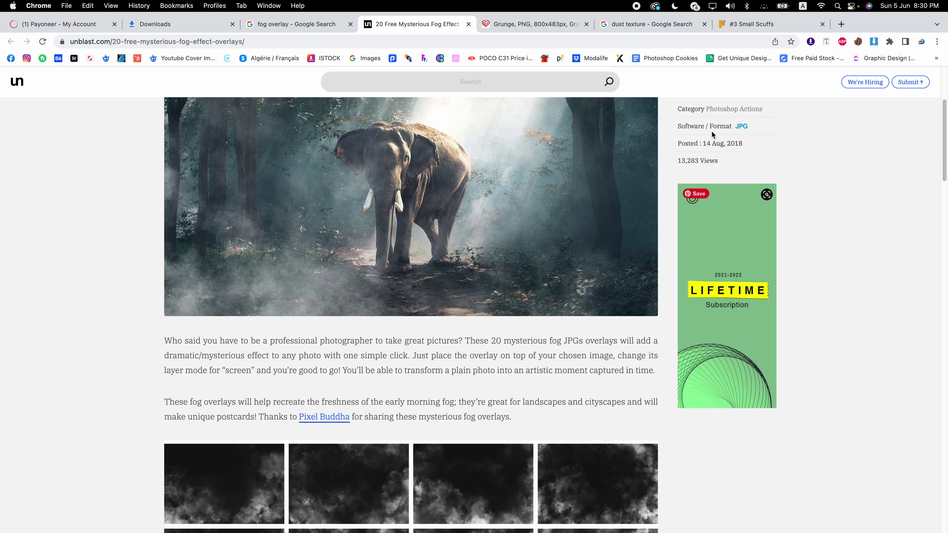
scroll(691, 183, up, 8)
click(691, 182)
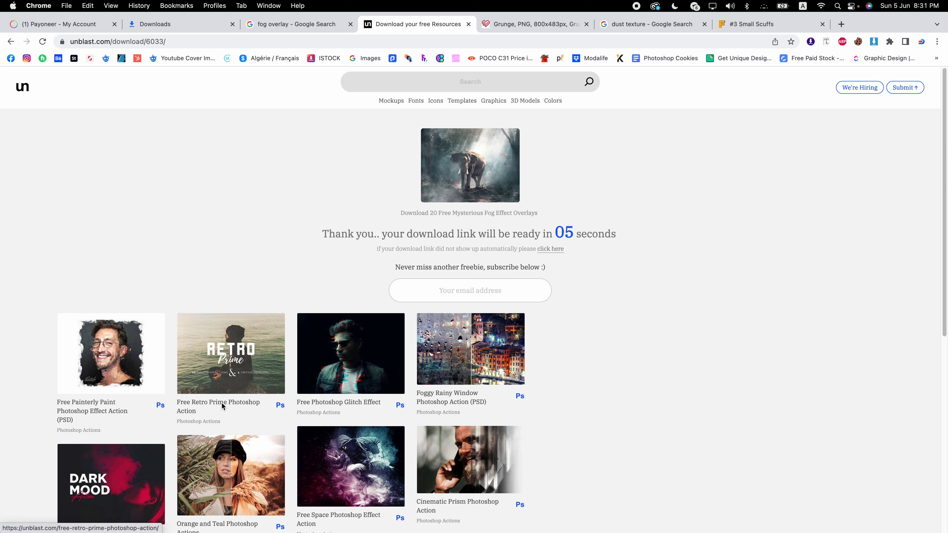
scroll(247, 359, down, 3)
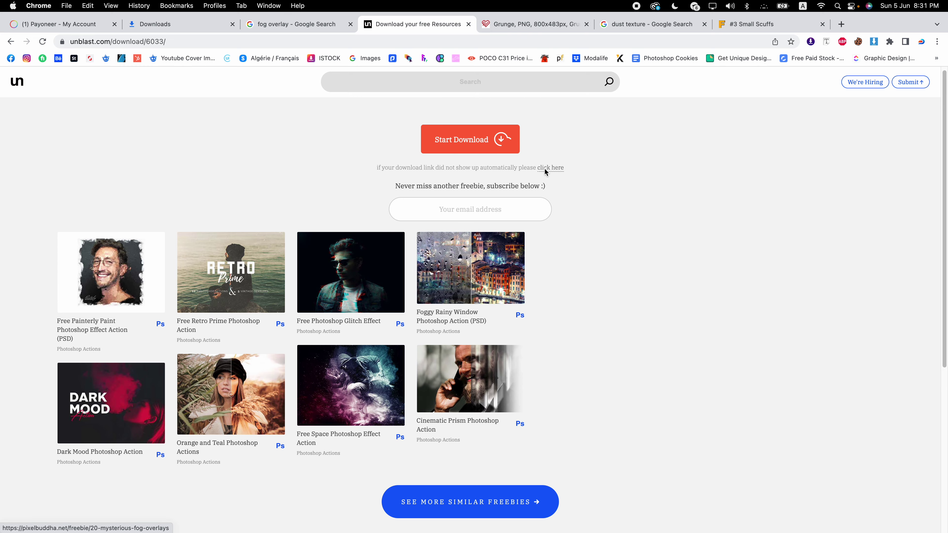
click(545, 168)
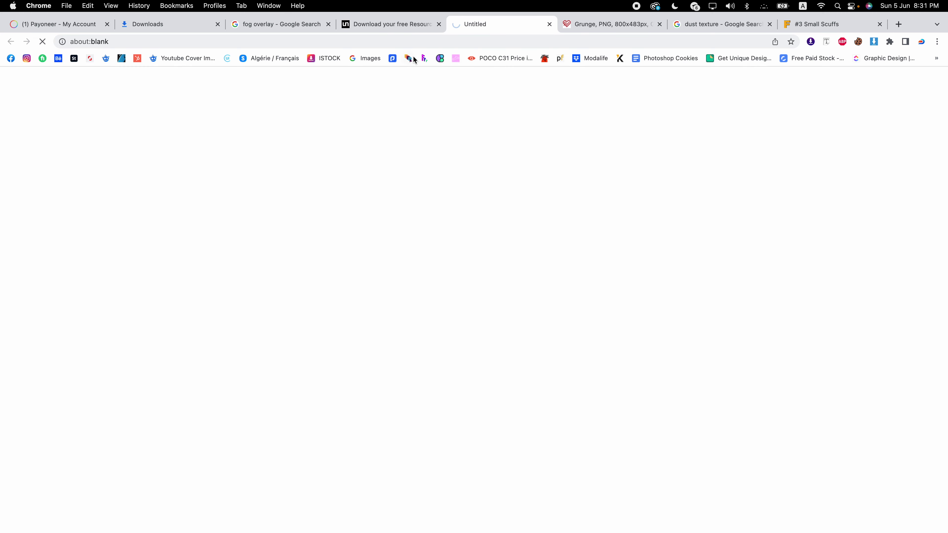
Download the 20 Mysterious Fog Overlays zip from the Pixelbuddha page
click(401, 29)
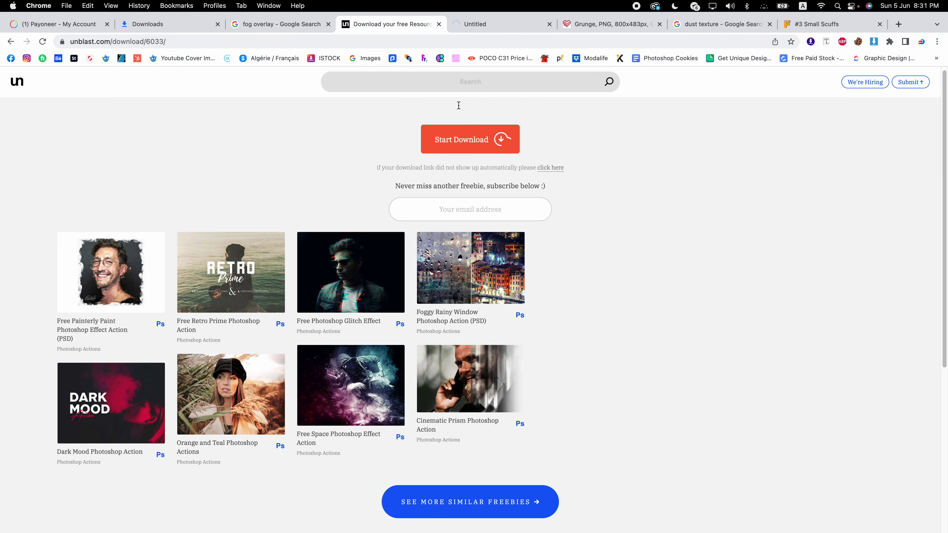
click(477, 29)
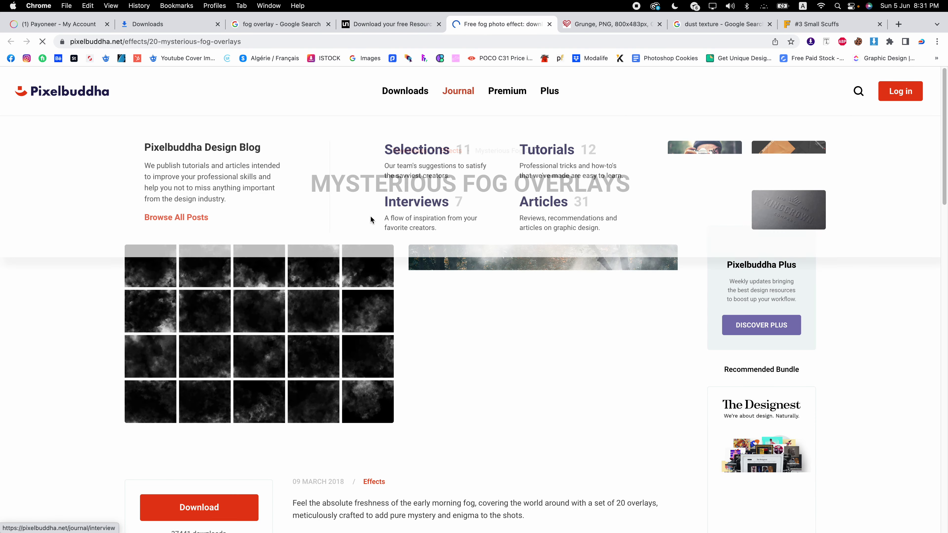
scroll(381, 263, down, 4)
scroll(381, 263, down, 6)
scroll(336, 243, down, 10)
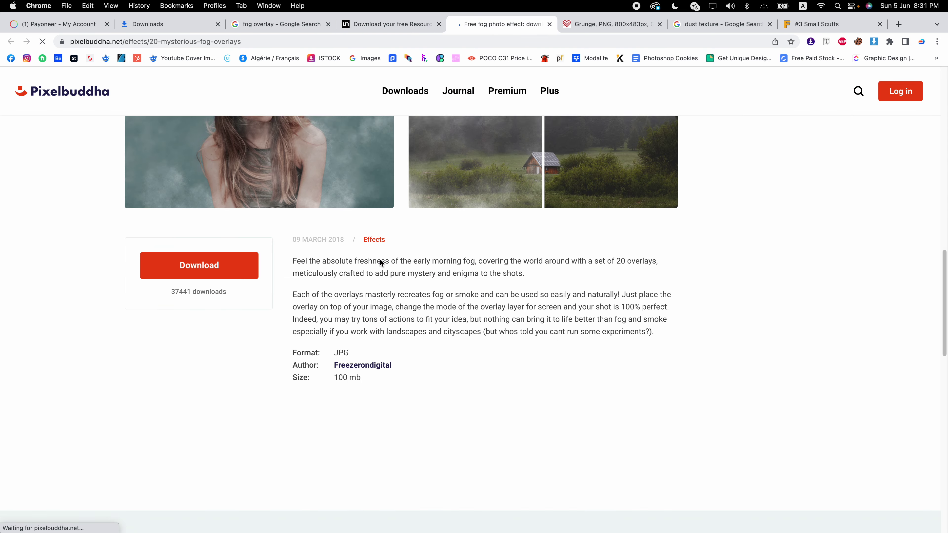
scroll(261, 224, down, 2)
click(212, 202)
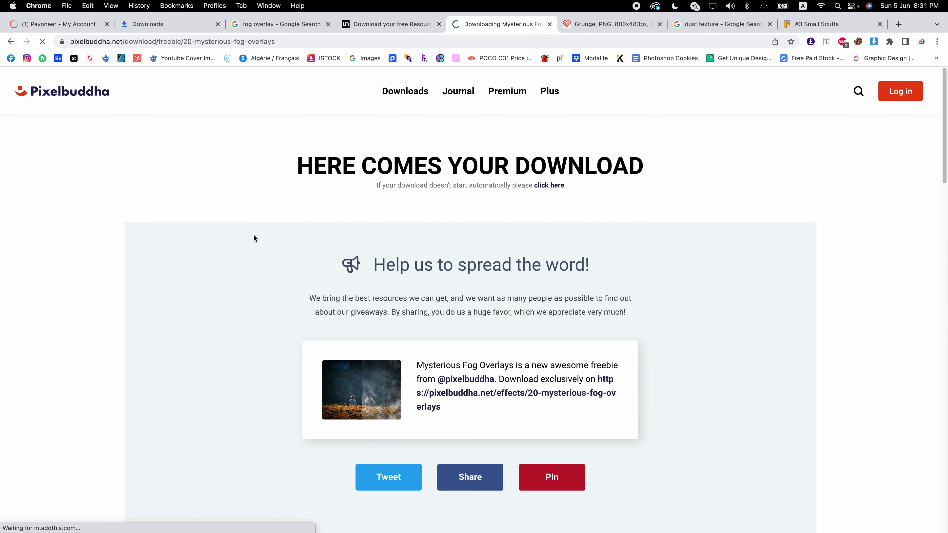
click(556, 191)
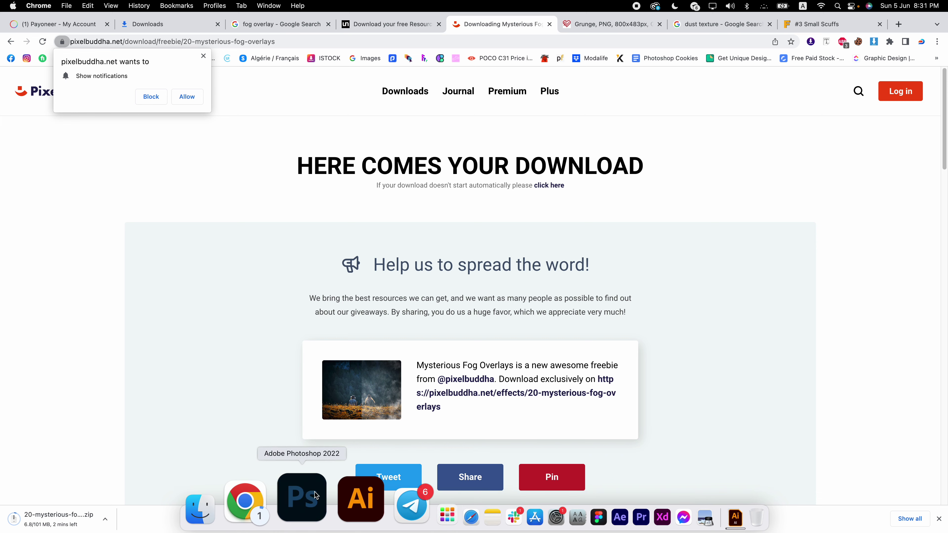
click(315, 496)
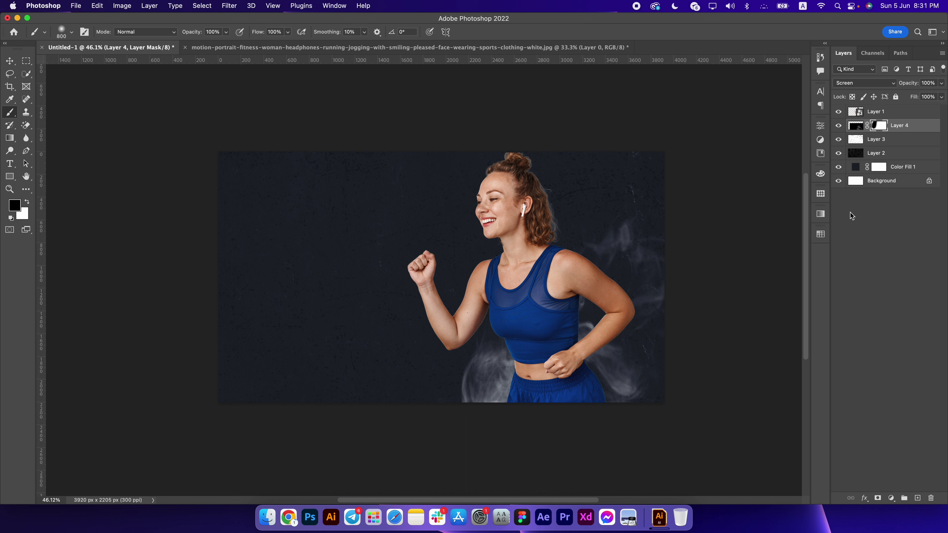
Recolour the Color Fill 1 background from navy to charcoal #232427
double_click(856, 167)
mouse_move(635, 304)
mouse_down()
mouse_move(604, 312)
mouse_move(613, 304)
mouse_up()
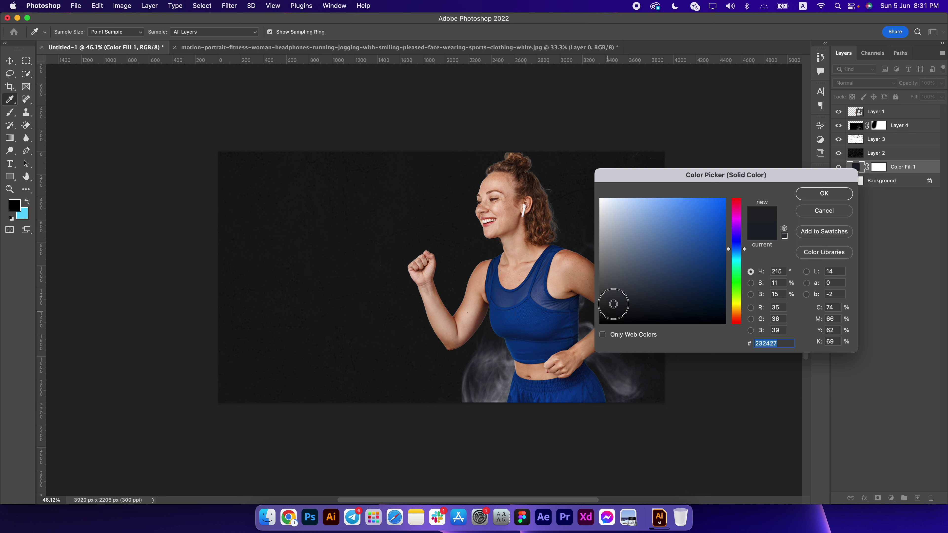
click(811, 194)
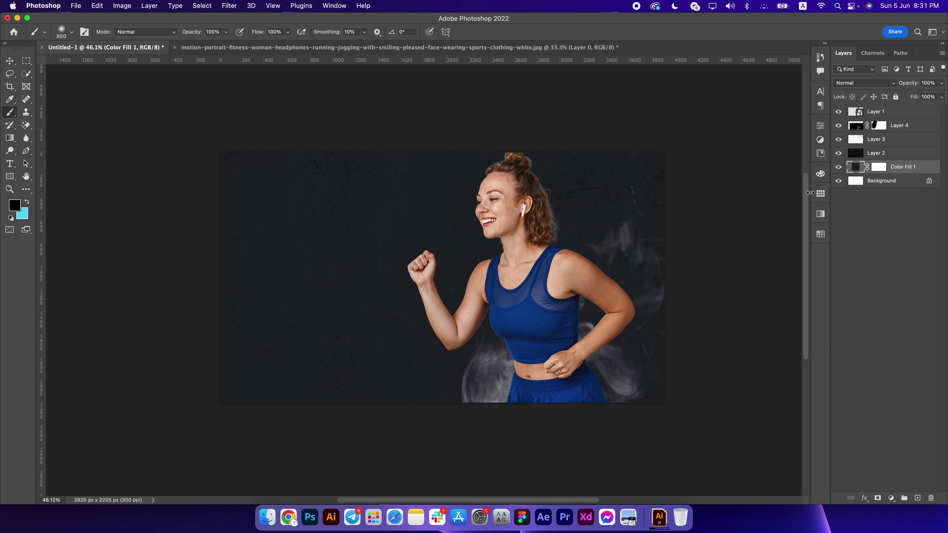
click(17, 177)
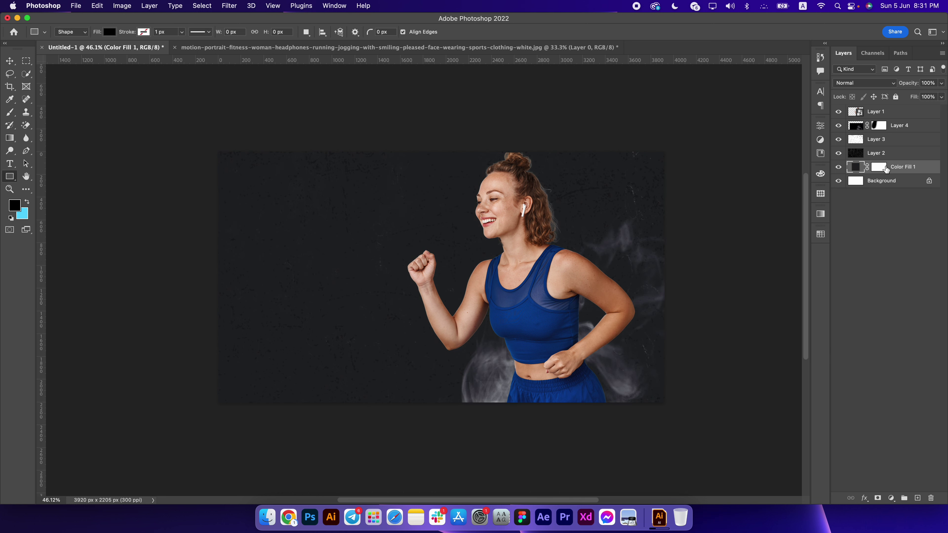
Draw a tall rectangle left of the runner's face, filled orange #ff7c1c
click(891, 126)
click(917, 499)
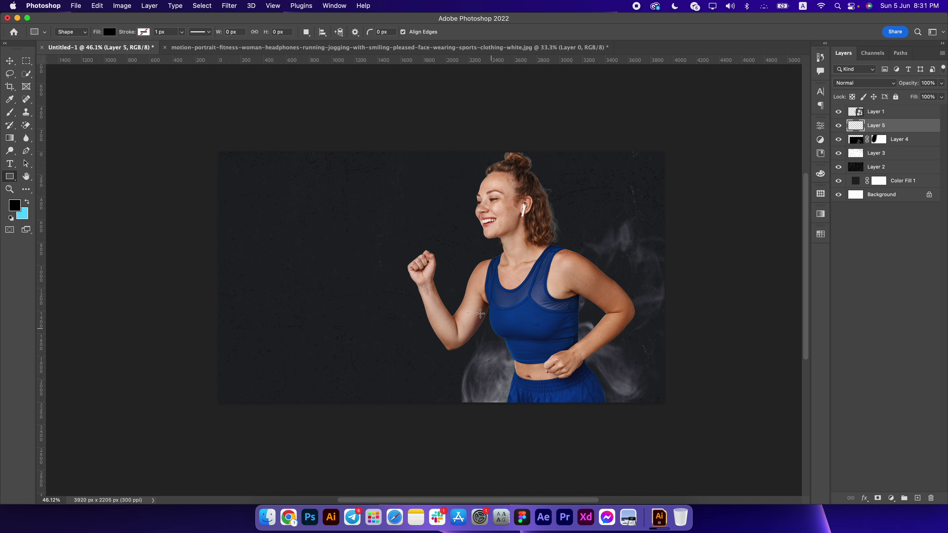
drag(397, 197, 430, 347)
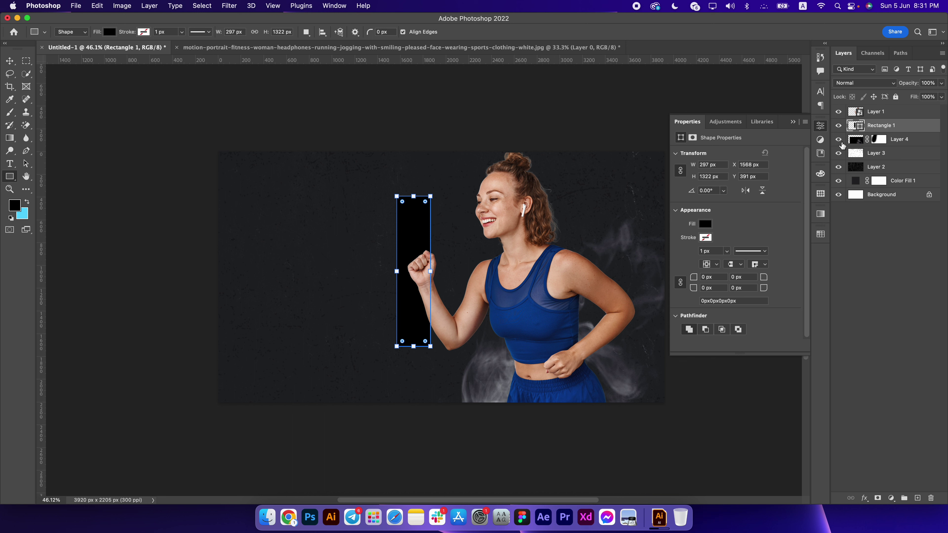
double_click(855, 127)
click(532, 296)
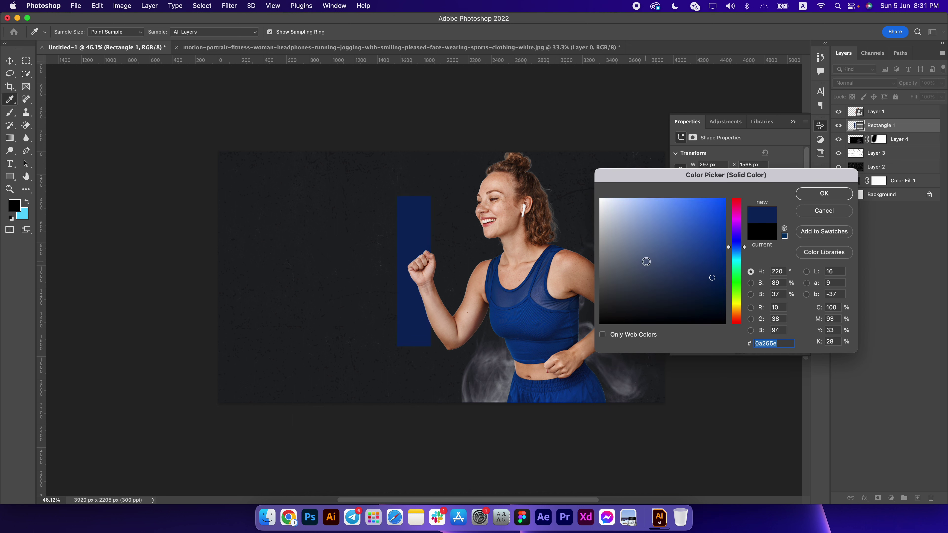
drag(705, 211, 723, 202)
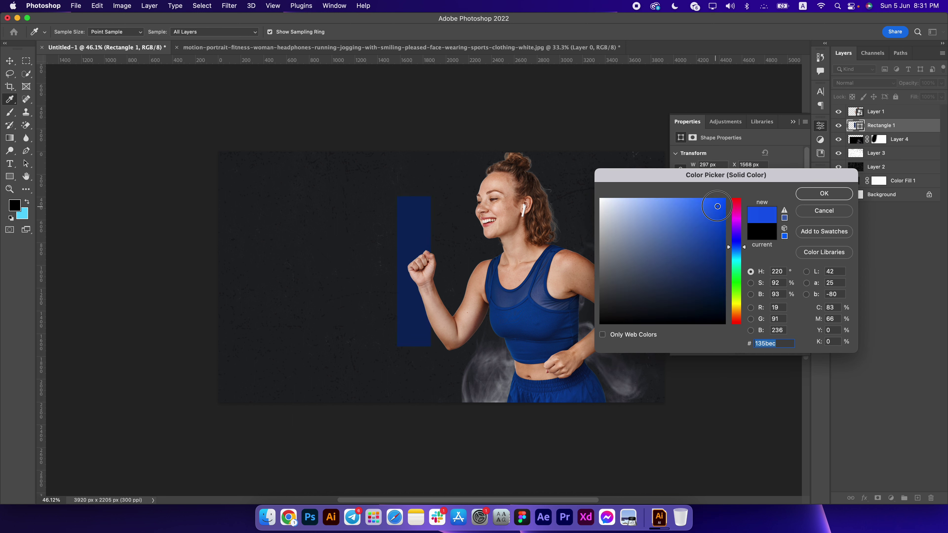
click(488, 223)
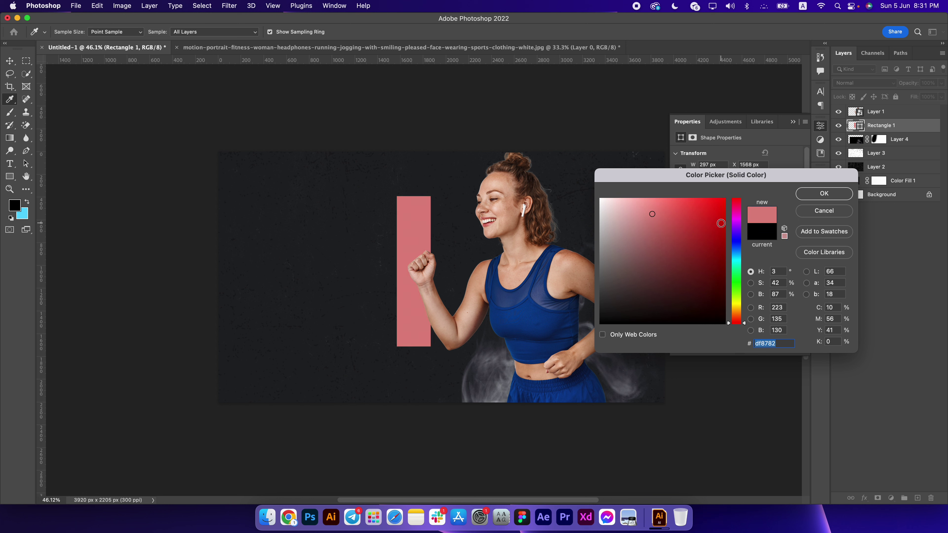
click(718, 217)
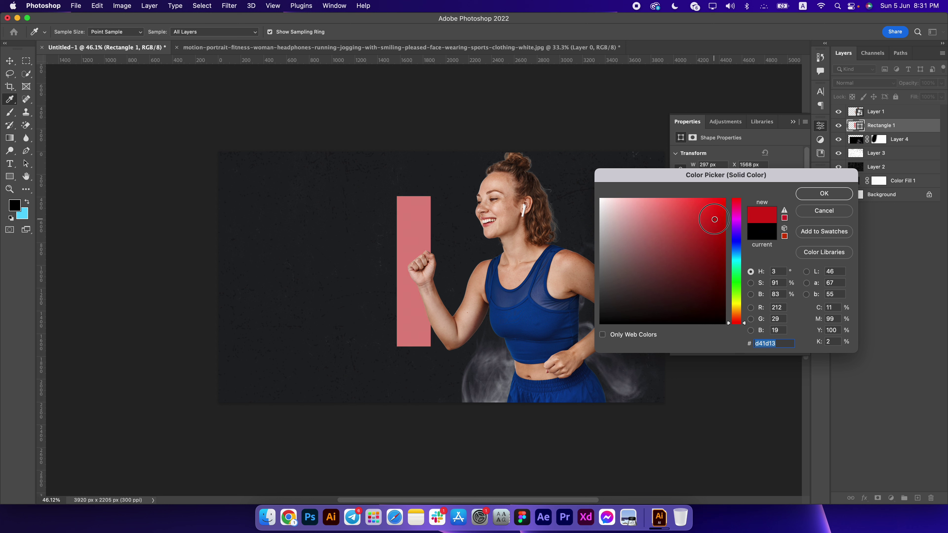
click(499, 221)
click(712, 199)
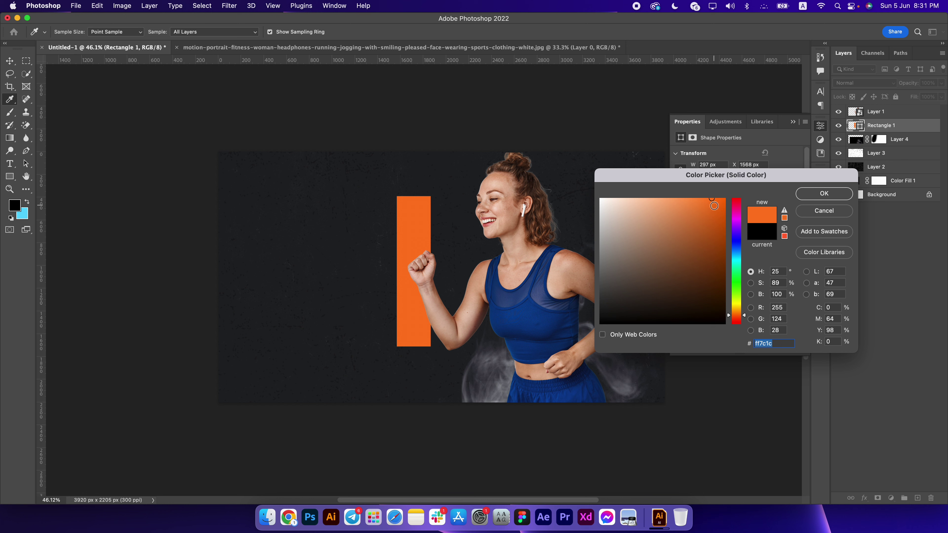
click(824, 195)
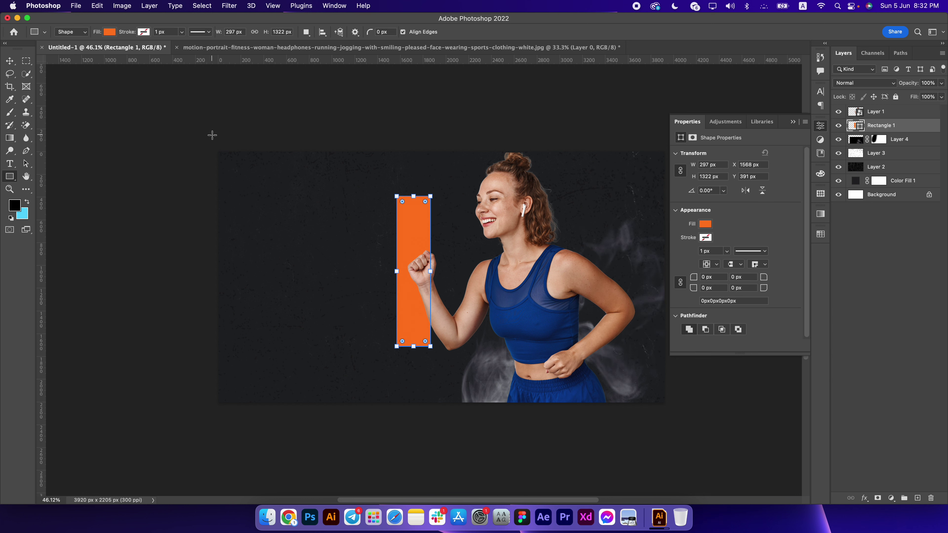
Shorten the orange bar and move it up beside the runner's face
click(8, 59)
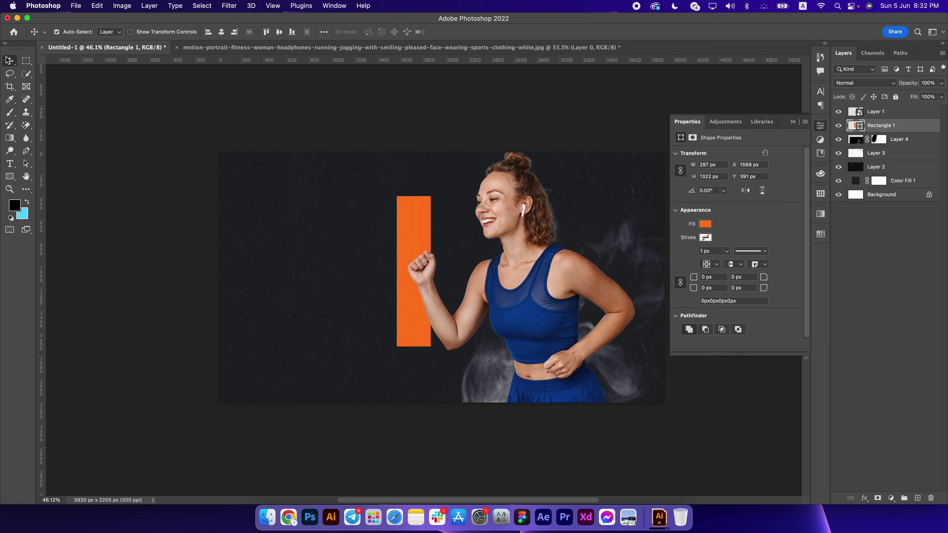
key(ctrl+t)
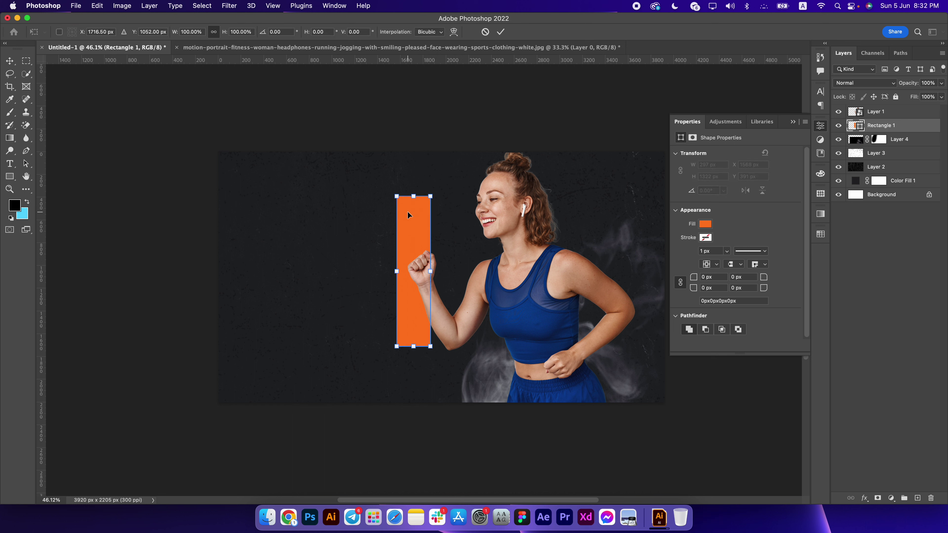
drag(413, 196, 419, 249)
mouse_move(425, 285)
mouse_down()
mouse_move(433, 224)
mouse_move(429, 233)
mouse_move(477, 228)
mouse_move(521, 241)
mouse_up()
key(Return)
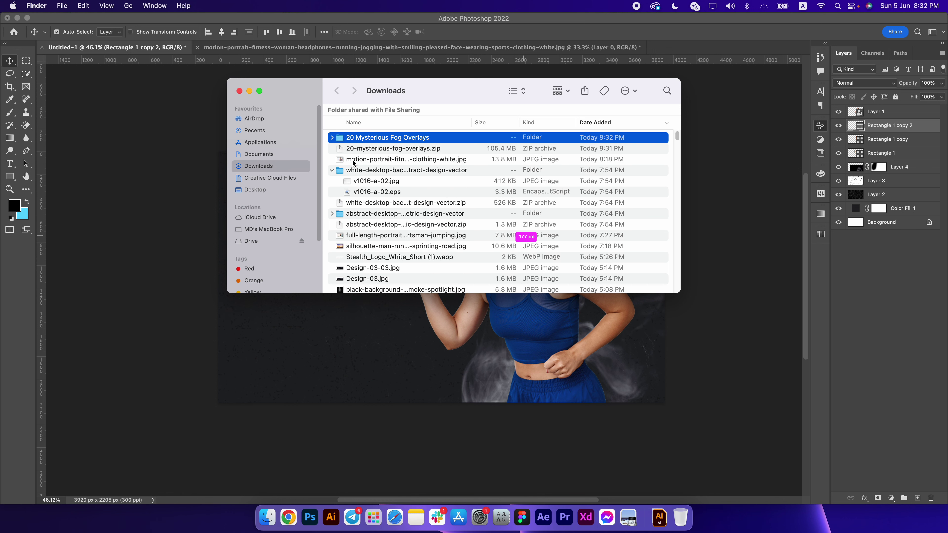
click(334, 140)
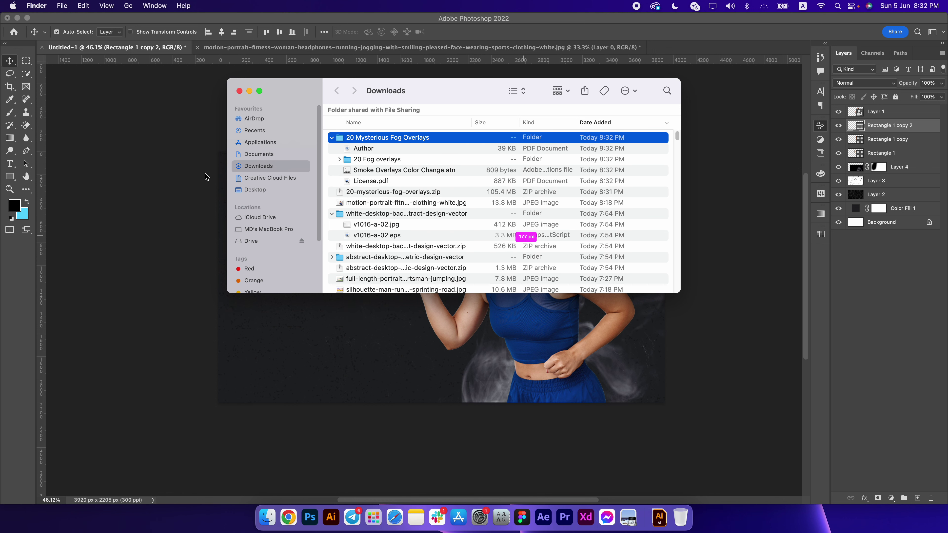
click(158, 172)
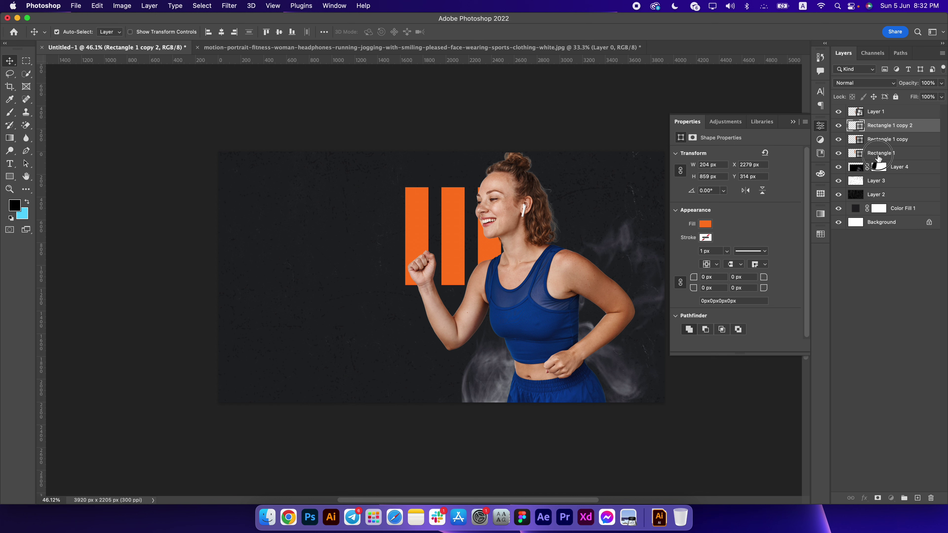
Position the orange bars and merge all six into one shape layer
shift+click(878, 156)
click(324, 32)
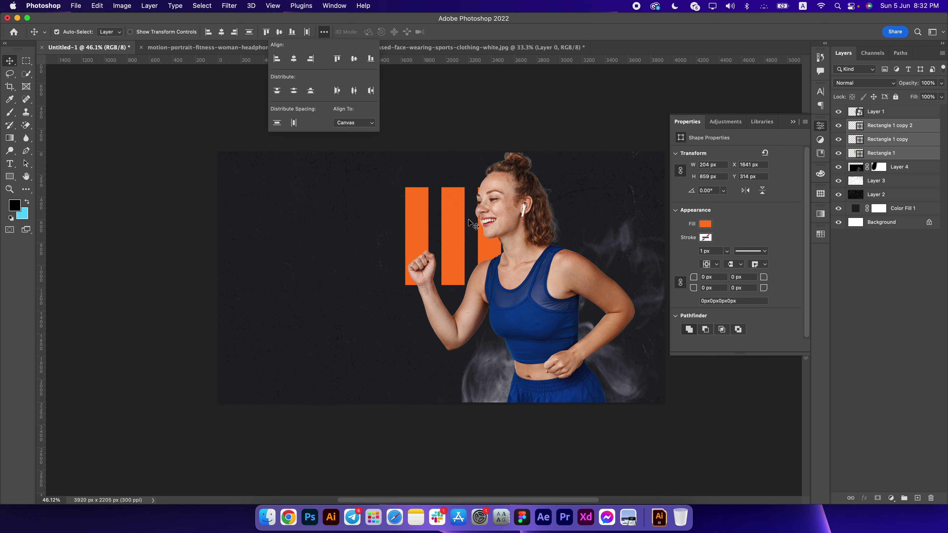
mouse_move(460, 238)
mouse_down()
mouse_move(324, 218)
mouse_move(430, 221)
mouse_up()
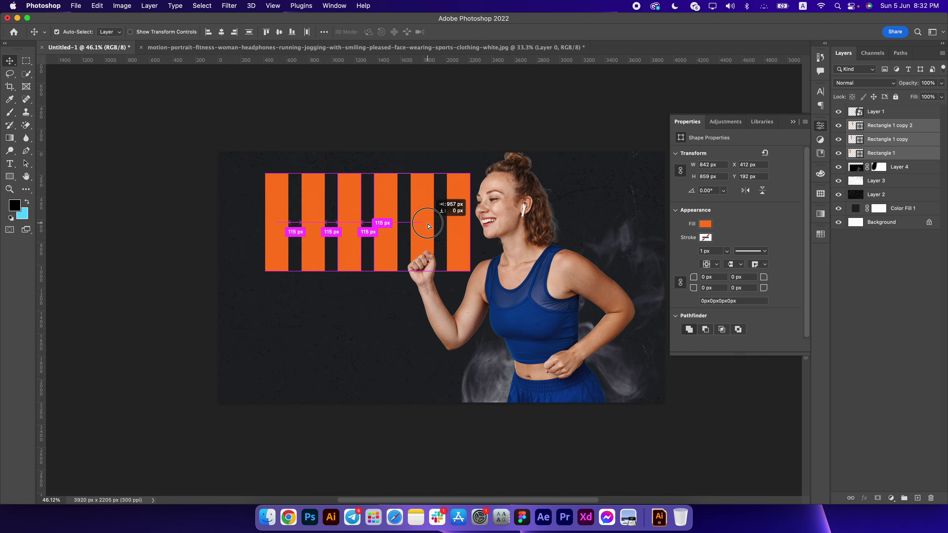
click(879, 182)
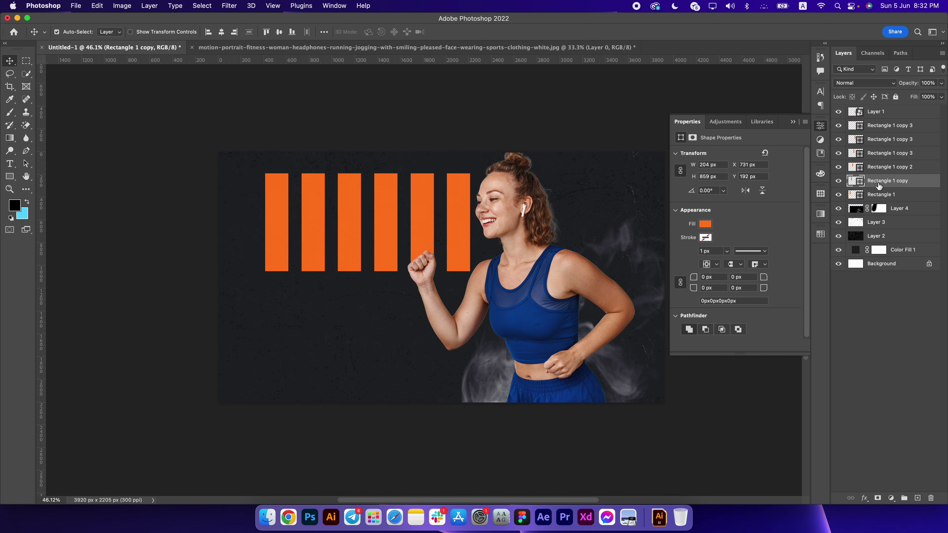
click(873, 193)
shift+click(874, 126)
right_click(870, 140)
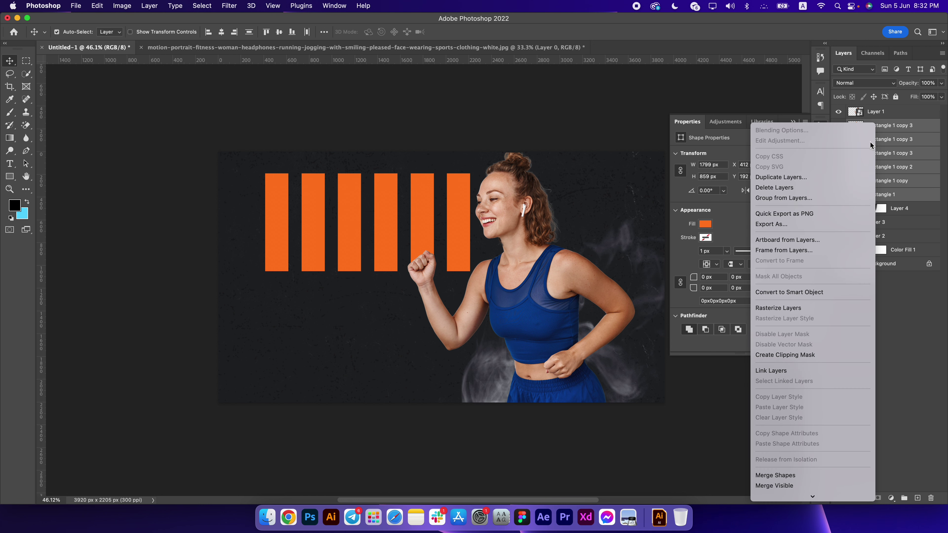
click(775, 476)
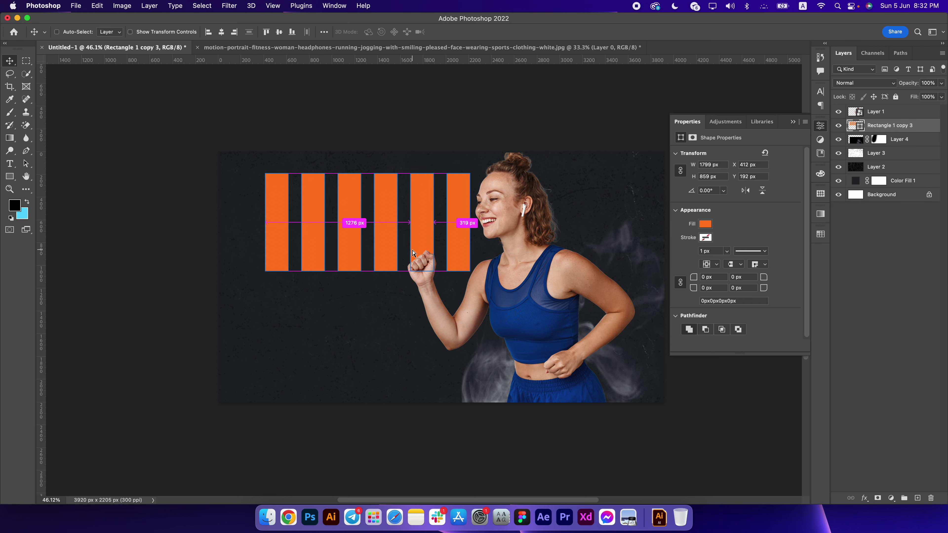
Rotate the merged bars -90° into horizontal stripes behind the runner's torso
key(ctrl+t)
drag(482, 163, 323, 138)
drag(361, 192, 524, 247)
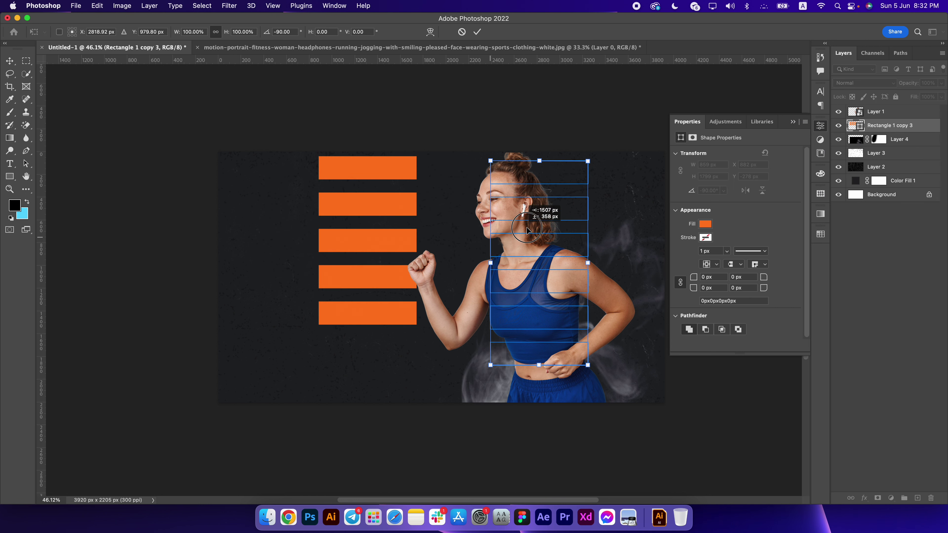
key(Return)
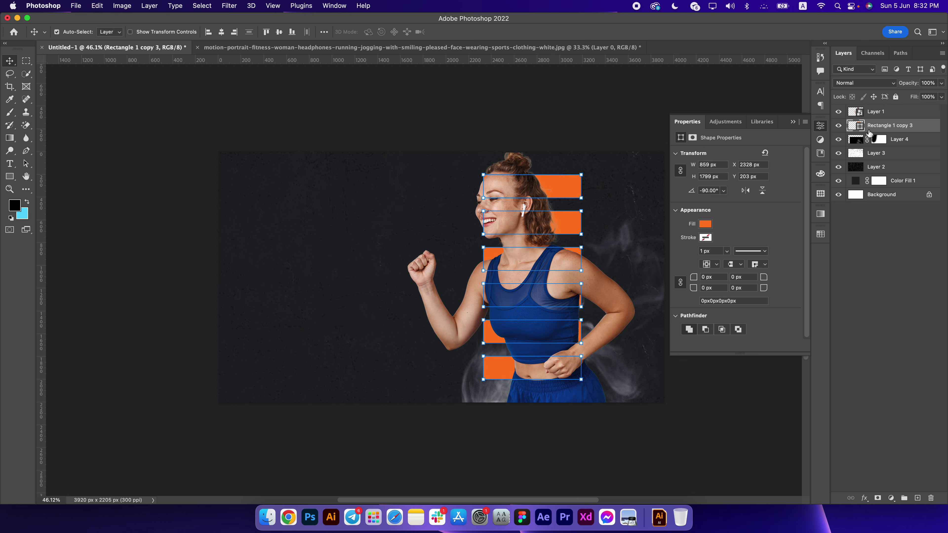
click(880, 111)
Add a Black & White adjustment clipped to the runner's layer
click(890, 499)
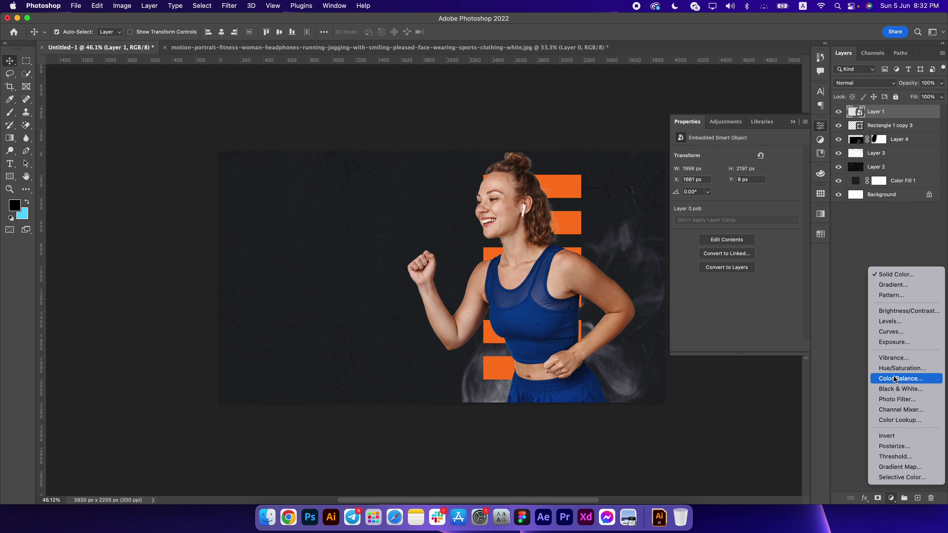
click(898, 389)
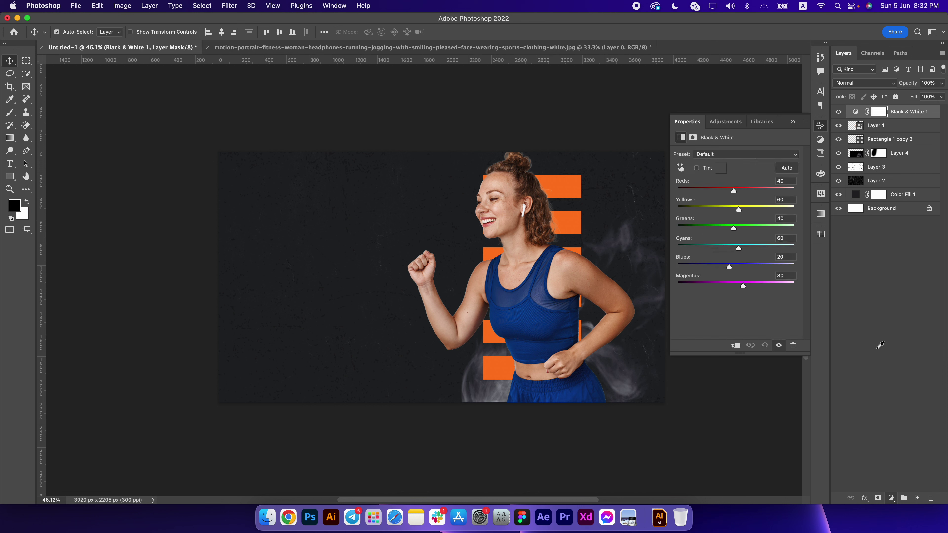
alt+click(889, 118)
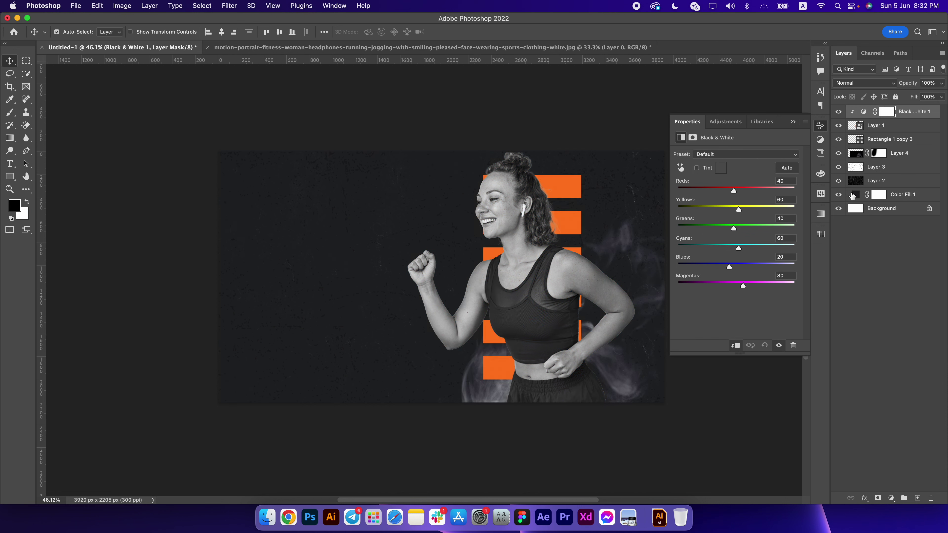
Set the Color Fill 1 background to #1f1f1f
double_click(853, 195)
click(509, 317)
click(504, 334)
click(514, 341)
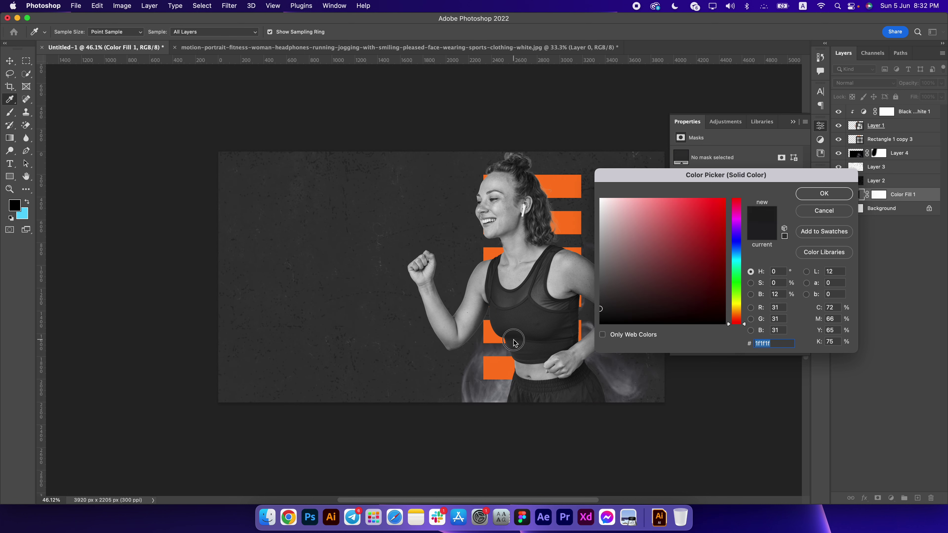
click(823, 194)
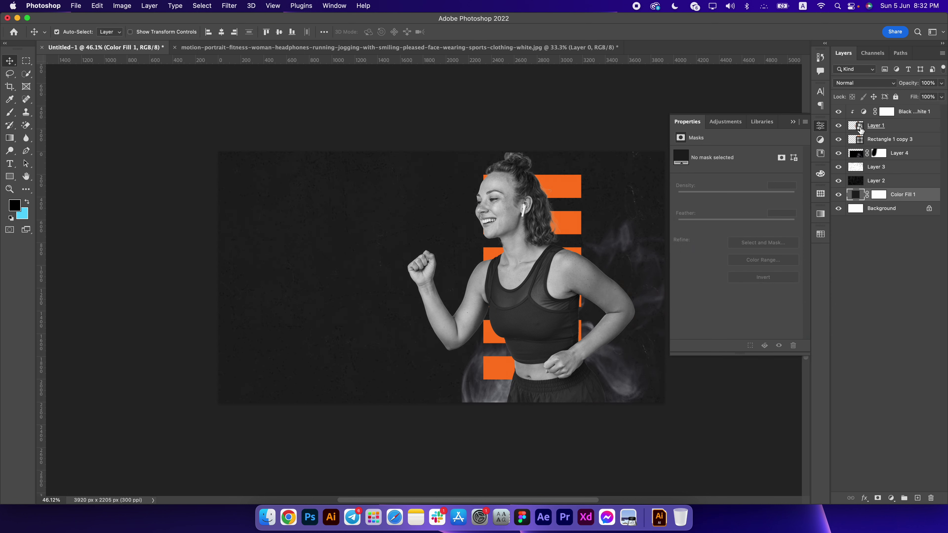
Group the runner and her Black & White adjustment as Group 1
click(886, 126)
shift+click(922, 114)
key(super+g)
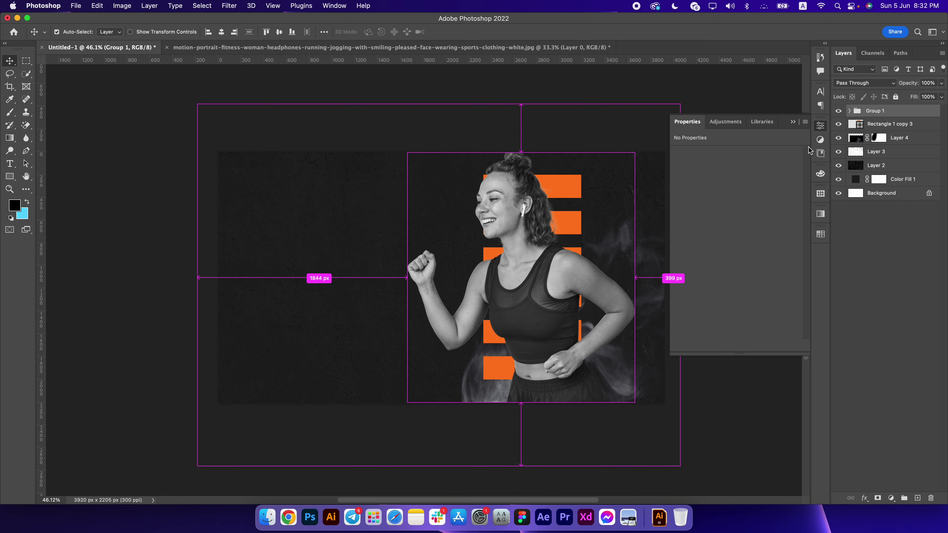
click(874, 131)
key(super+t)
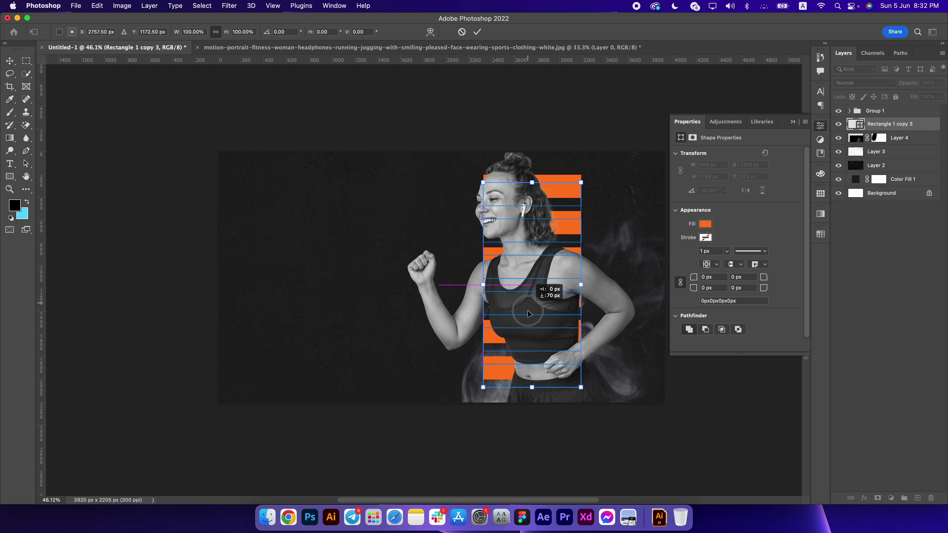
drag(527, 318, 530, 312)
drag(577, 286, 590, 284)
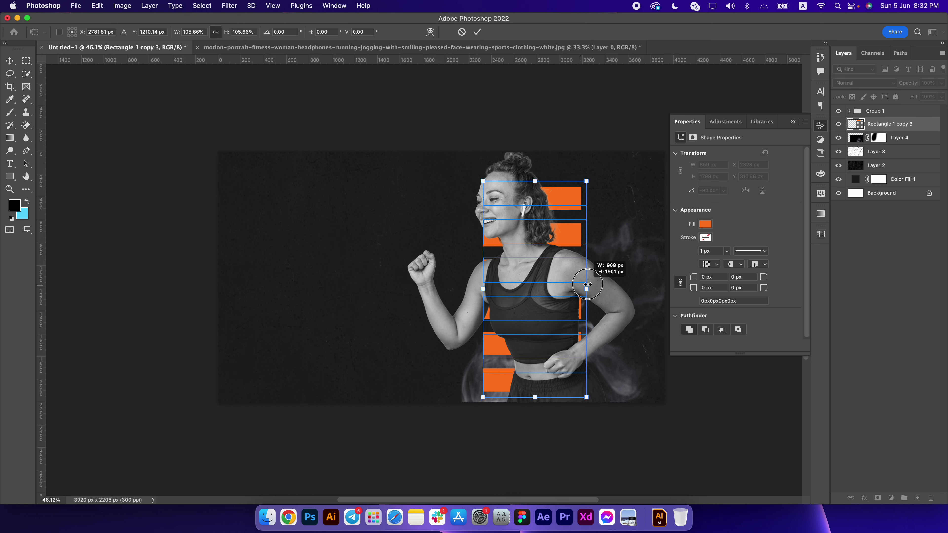
key(Return)
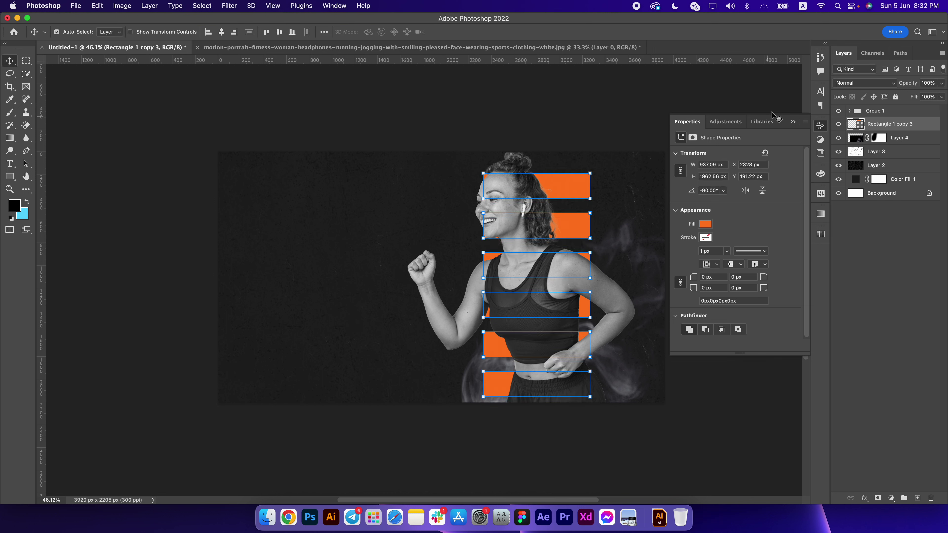
click(794, 123)
click(10, 176)
drag(268, 228, 297, 237)
scroll(297, 237, up, 5)
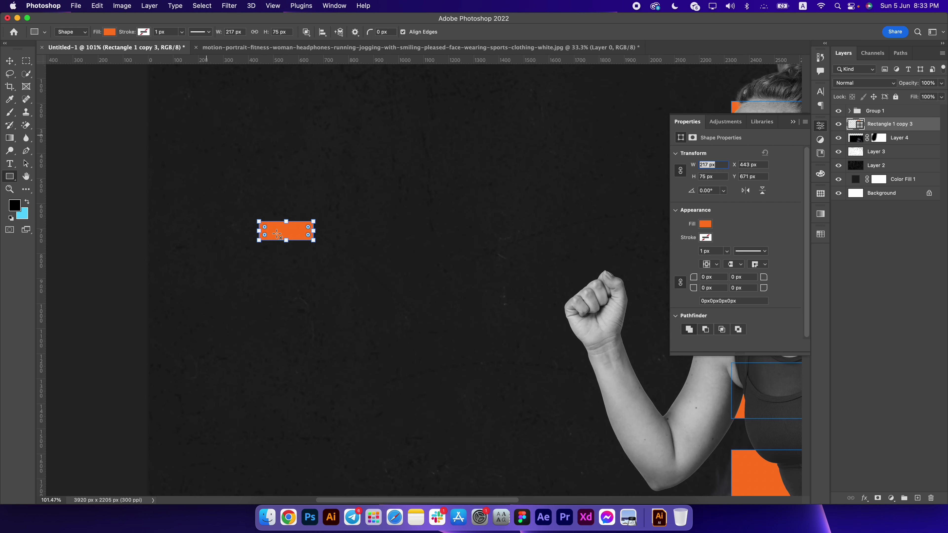
key(super+j)
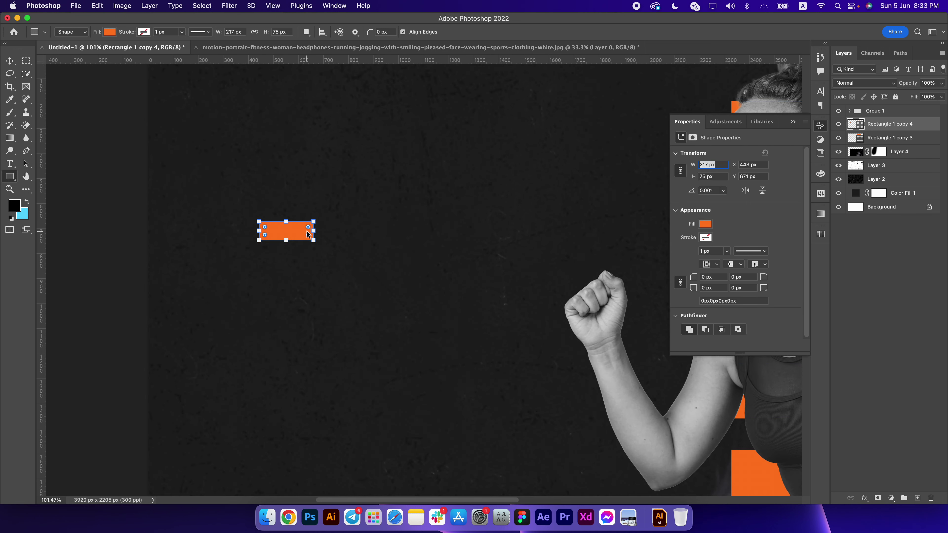
key(super+t)
mouse_move(326, 221)
mouse_down()
mouse_move(281, 271)
mouse_move(297, 266)
mouse_up()
key(Return)
click(9, 63)
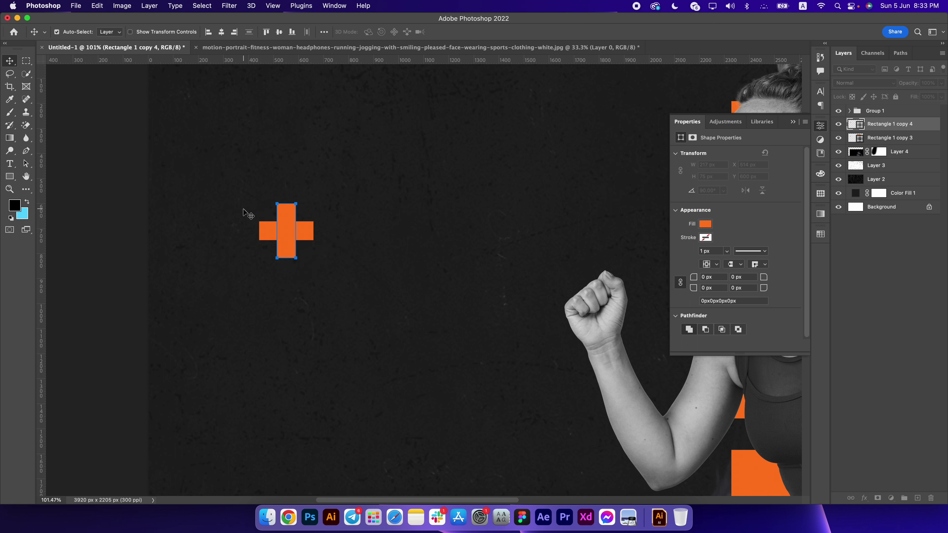
super+click(892, 143)
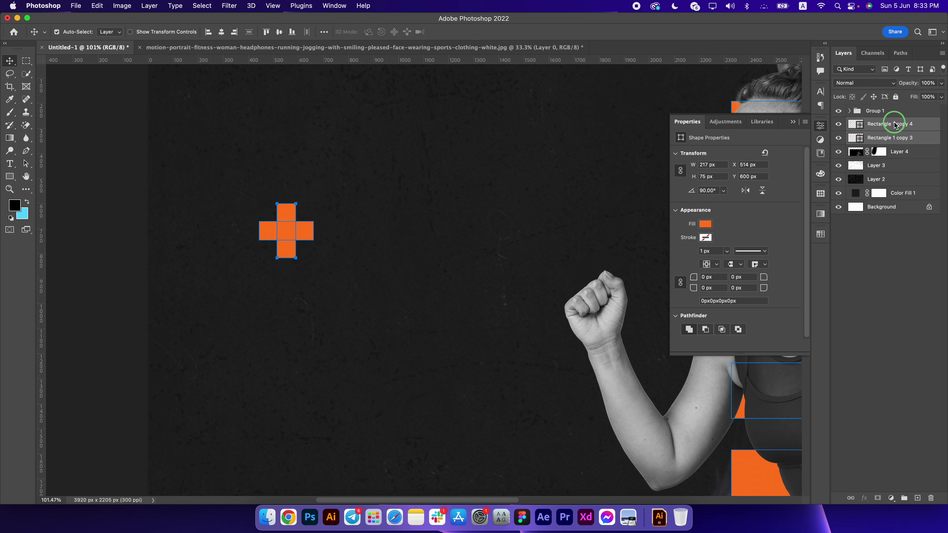
right_click(890, 139)
click(889, 134)
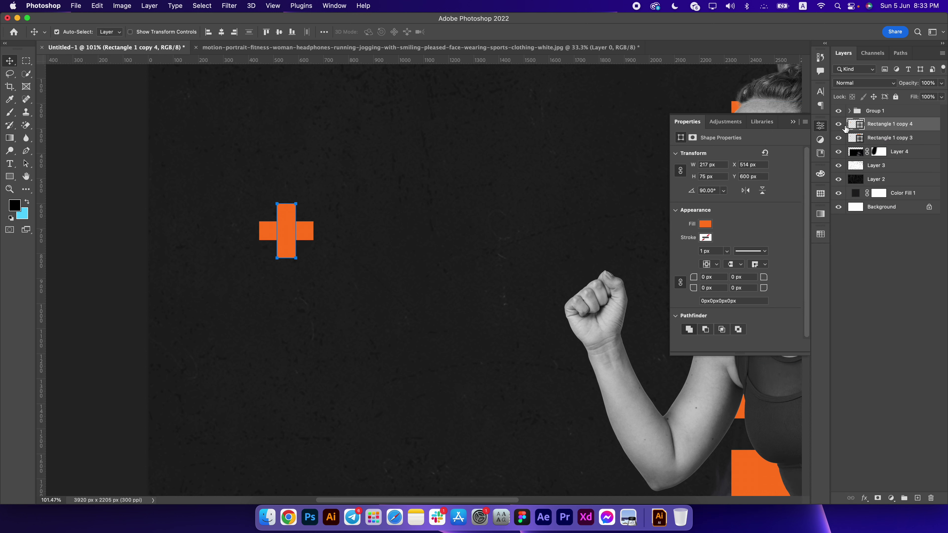
click(839, 124)
key(super+z)
key(super+z)
key(super+z)
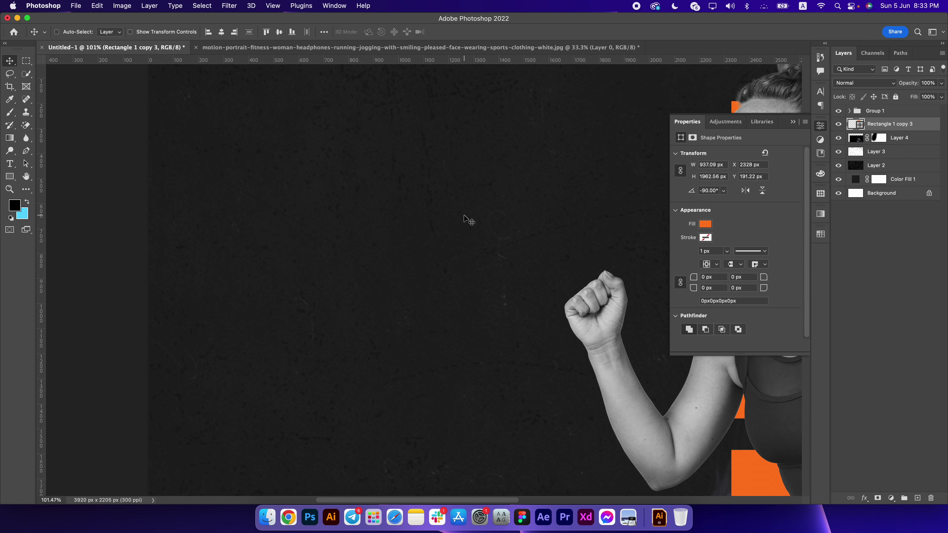
Draw a tall narrow rectangle left of the runner, filled with the bars' orange
click(918, 498)
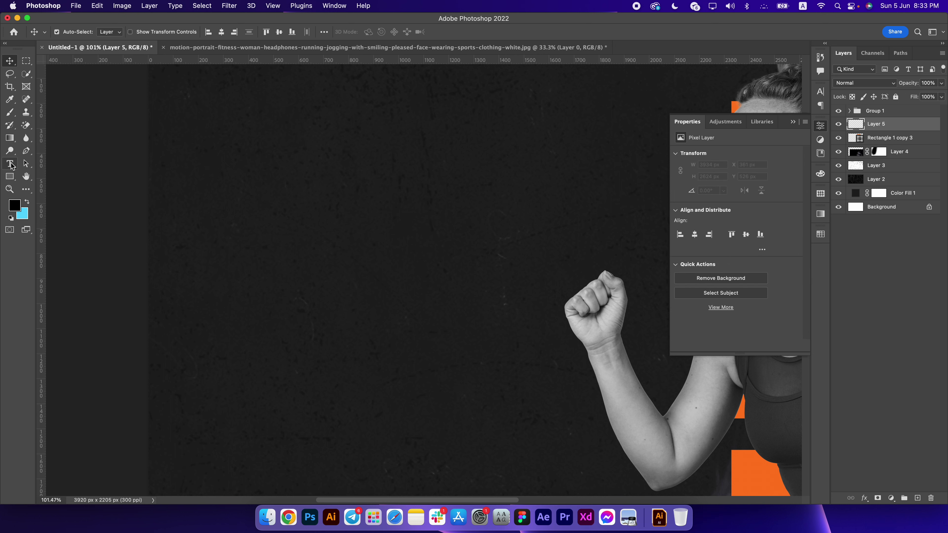
click(10, 177)
drag(348, 200, 366, 261)
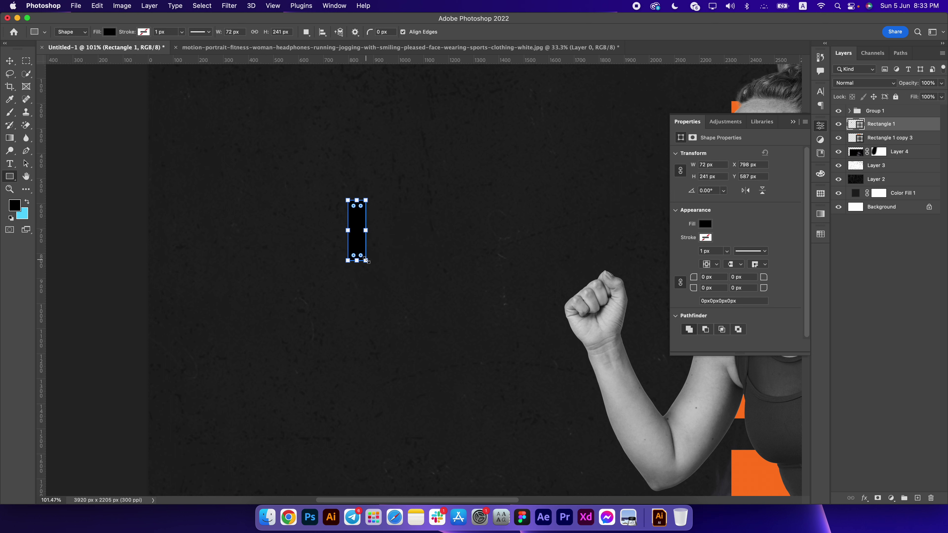
double_click(860, 129)
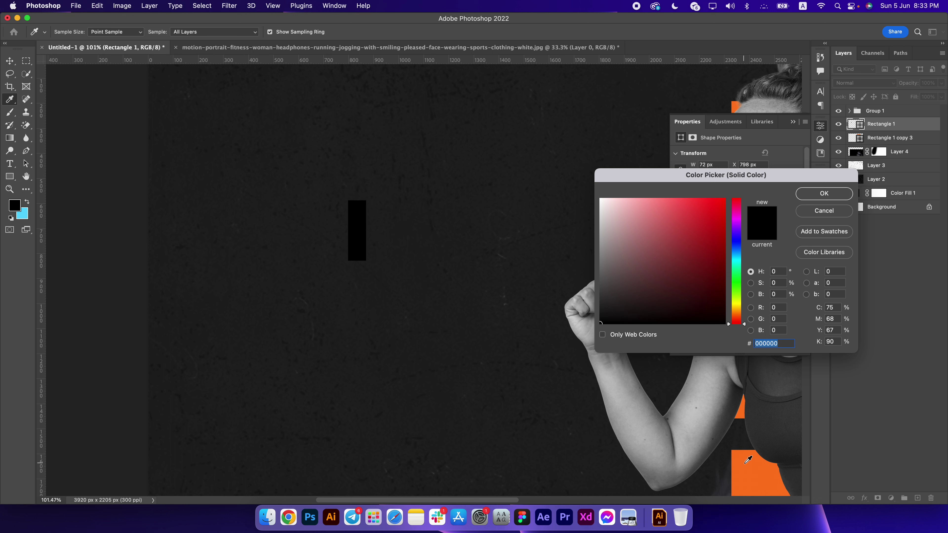
click(738, 439)
click(809, 198)
Duplicate the rectangle and rotate the copy 90° into a plus sign
key(ctrl+j)
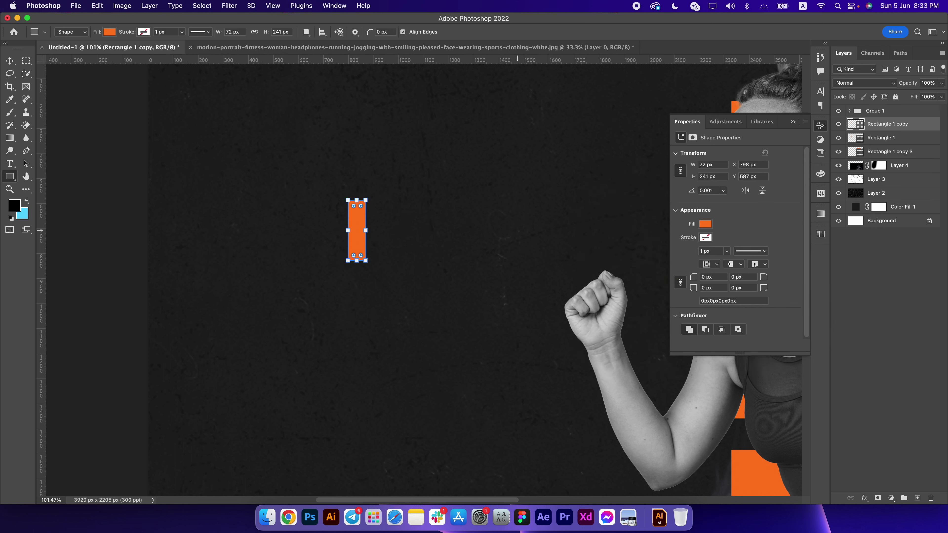
key(ctrl+t)
drag(374, 202, 206, 191)
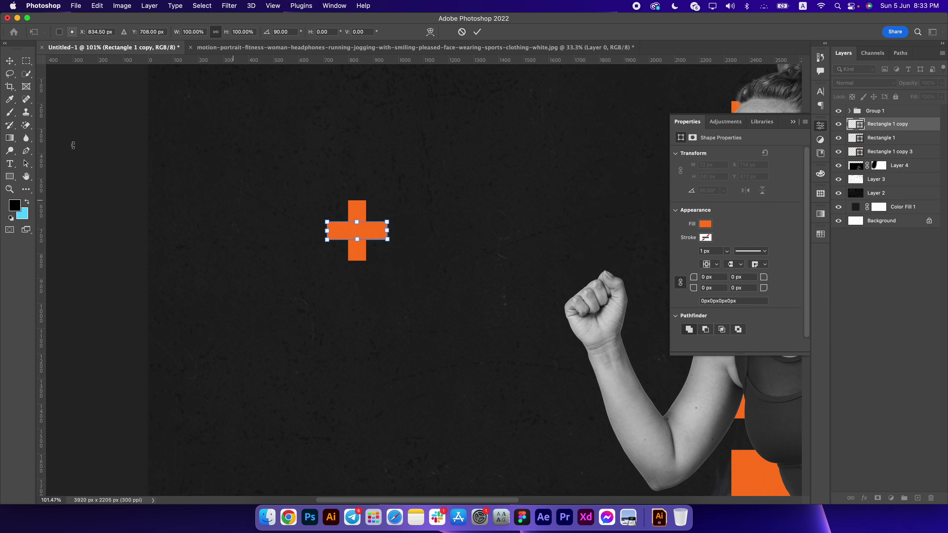
click(10, 61)
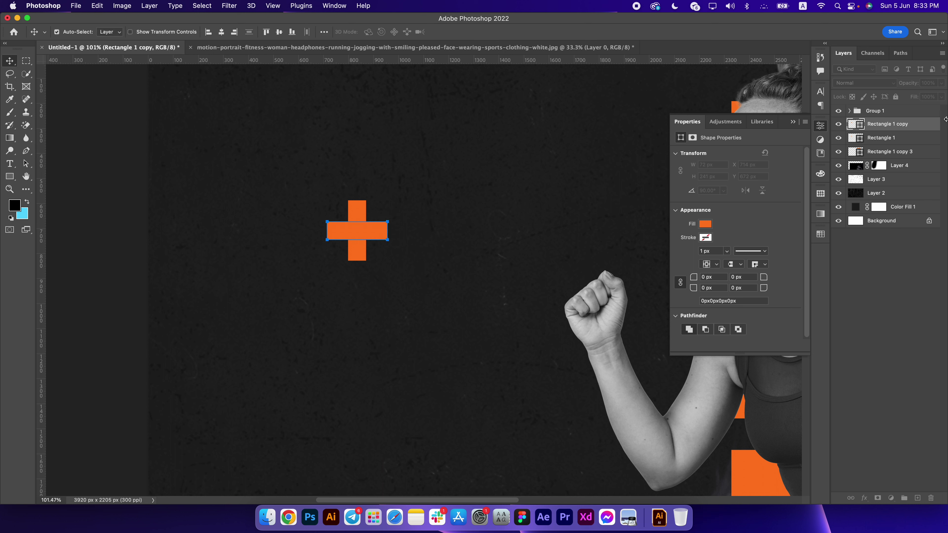
Merge the plus into one shape, rotate it -45° into an X, scale to 51%
shift+click(887, 138)
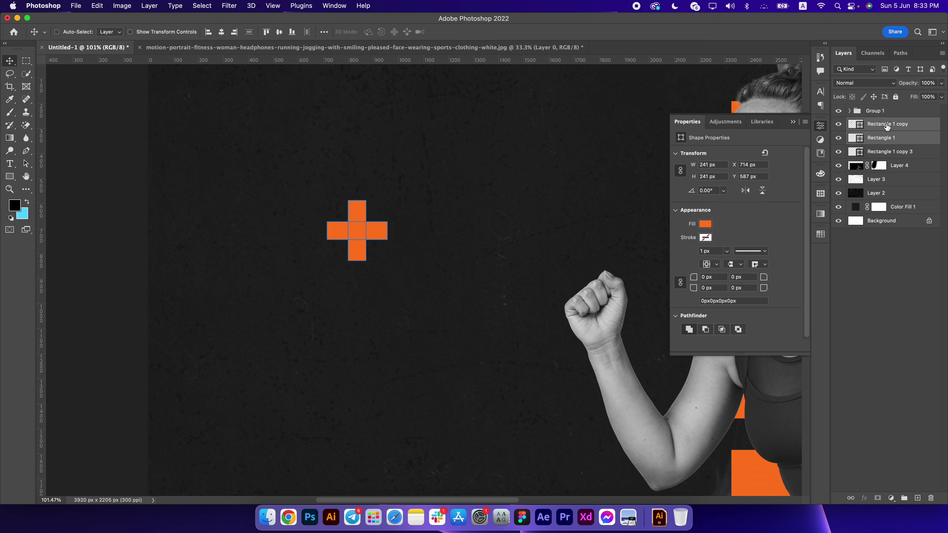
right_click(887, 135)
click(787, 474)
scroll(343, 253, down, 5)
key(super+t)
mouse_move(376, 225)
mouse_down()
mouse_move(351, 213)
mouse_move(352, 245)
mouse_up()
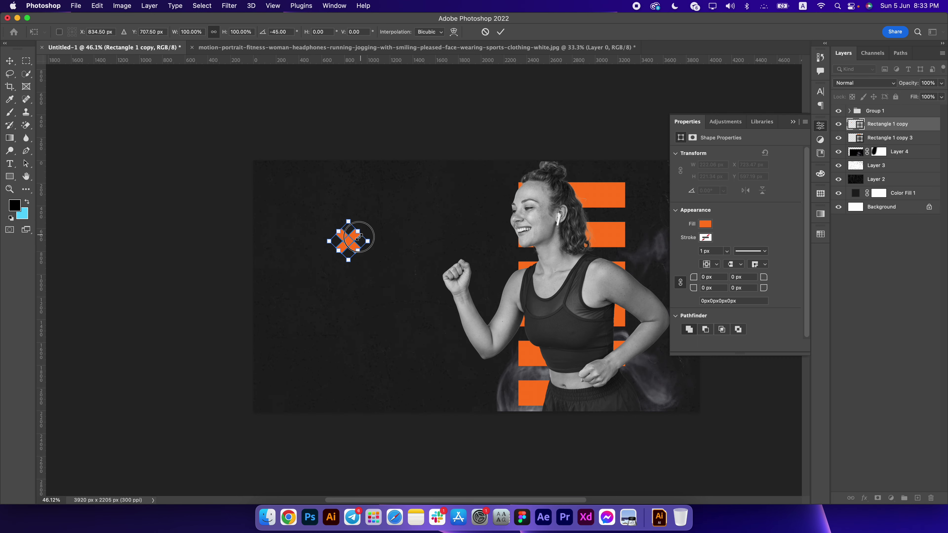
click(9, 61)
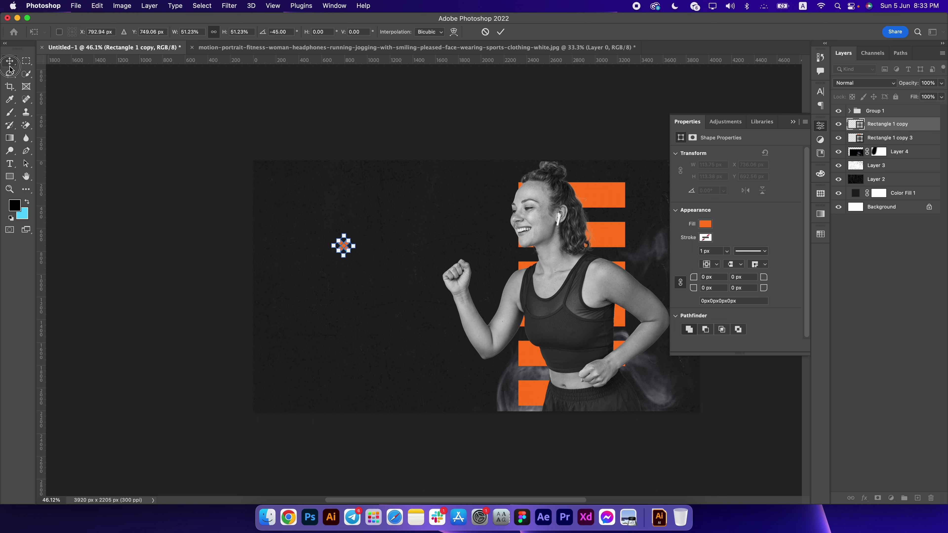
Duplicate the orange X and place the crosses beside the top and lower bars
click(164, 157)
drag(346, 247, 663, 202)
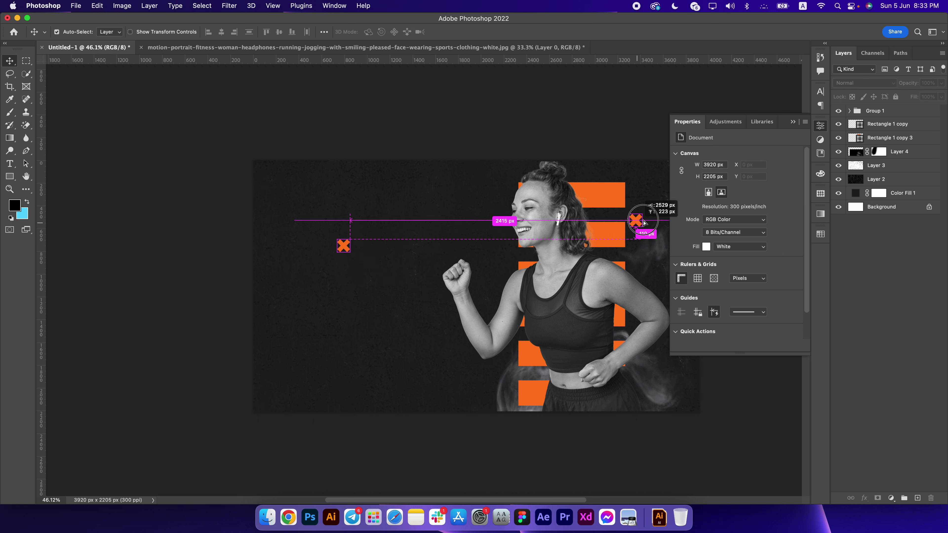
mouse_move(342, 249)
mouse_down()
mouse_move(511, 381)
mouse_move(499, 380)
mouse_up()
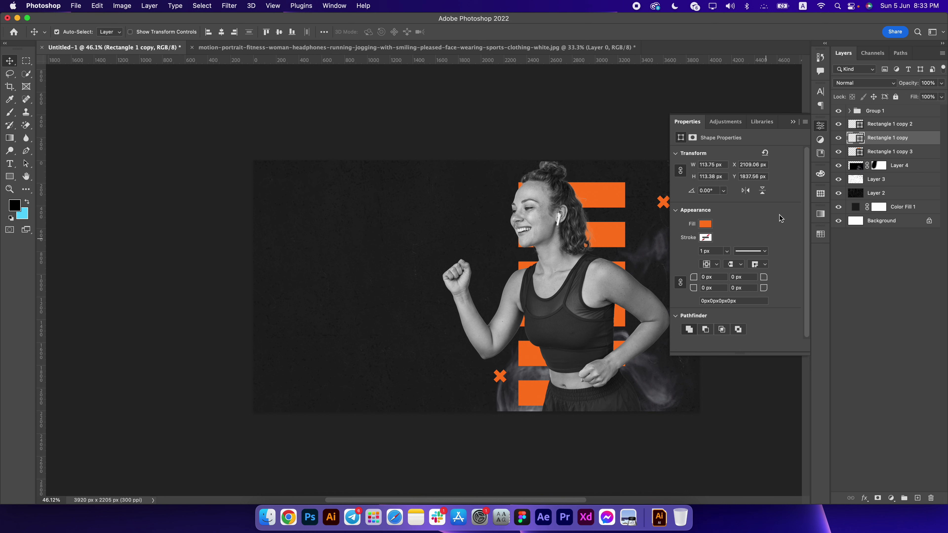
scroll(631, 252, right, 3)
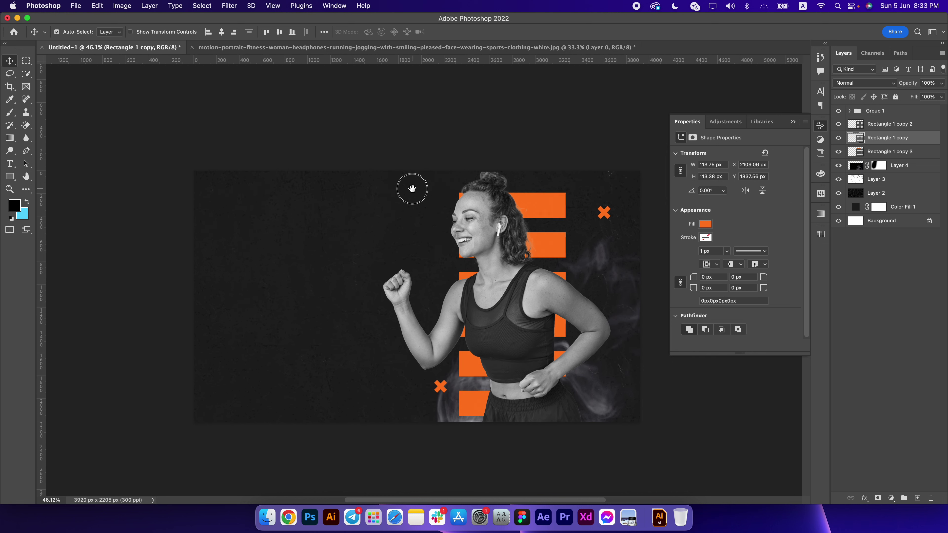
click(880, 125)
drag(609, 214, 586, 226)
drag(608, 266, 613, 266)
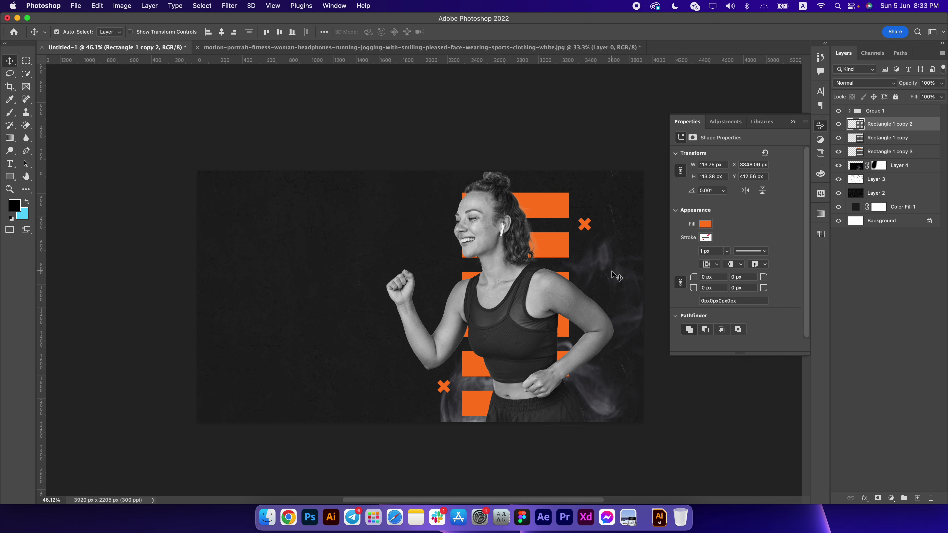
drag(359, 226, 362, 226)
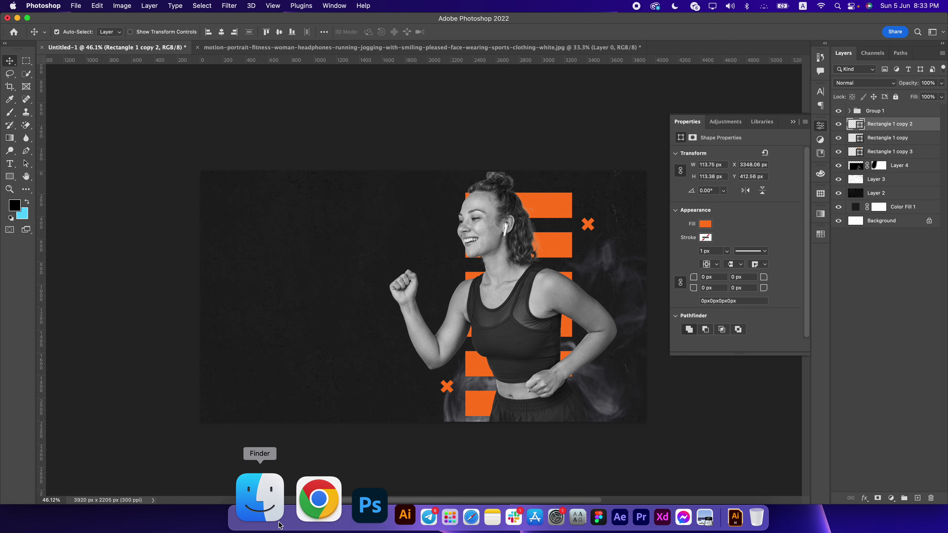
Drag fog image 11.jpg from the 20 Fog overlays folder onto the poster
click(275, 511)
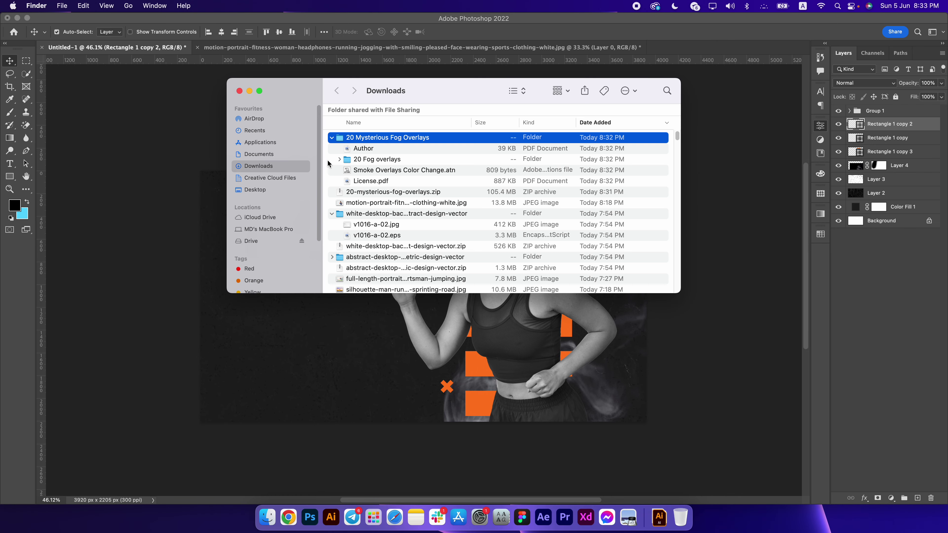
click(339, 160)
click(369, 173)
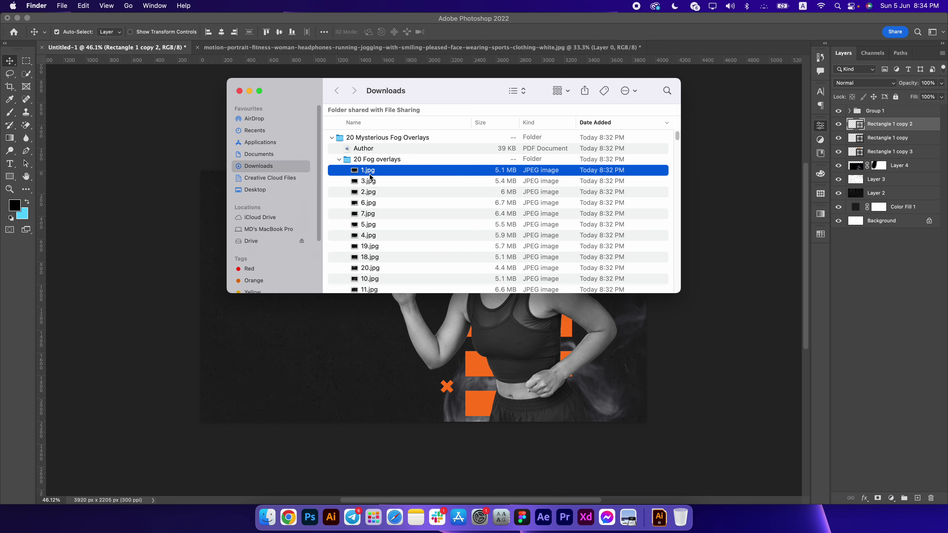
scroll(395, 207, down, 5)
click(382, 202)
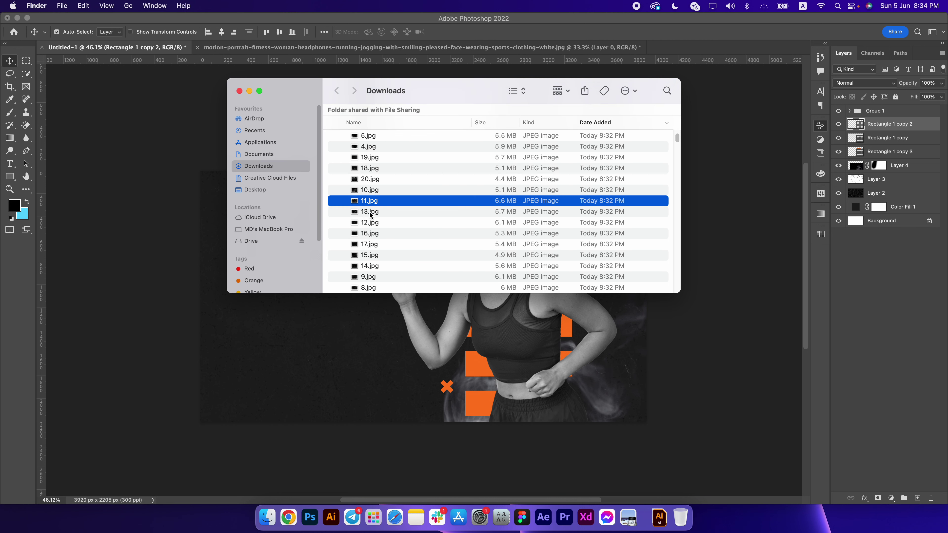
drag(382, 202, 308, 386)
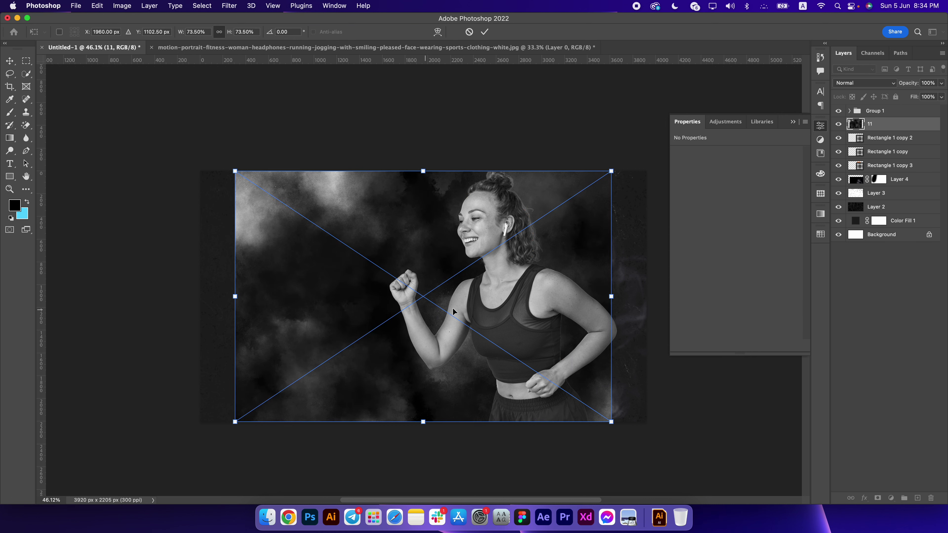
Stretch fog 11 across the canvas and move it below the runner and bars
drag(612, 296, 645, 295)
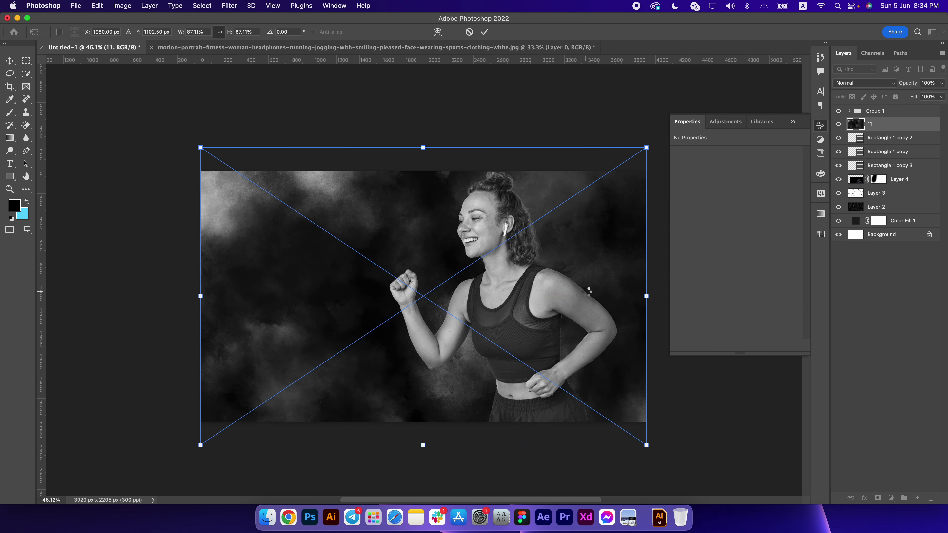
key(Return)
drag(882, 131, 879, 215)
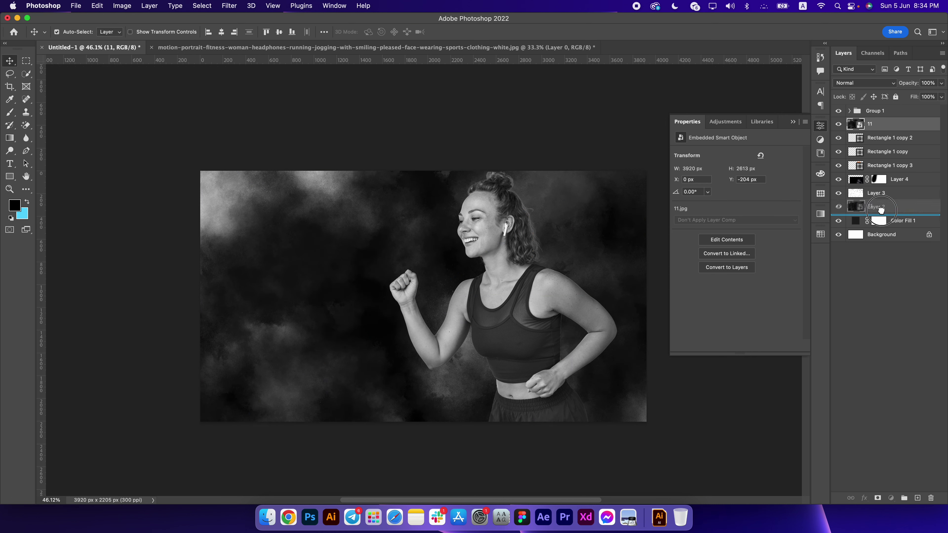
Blend the fog layer in Screen mode at 16% opacity, then start a text line
click(866, 83)
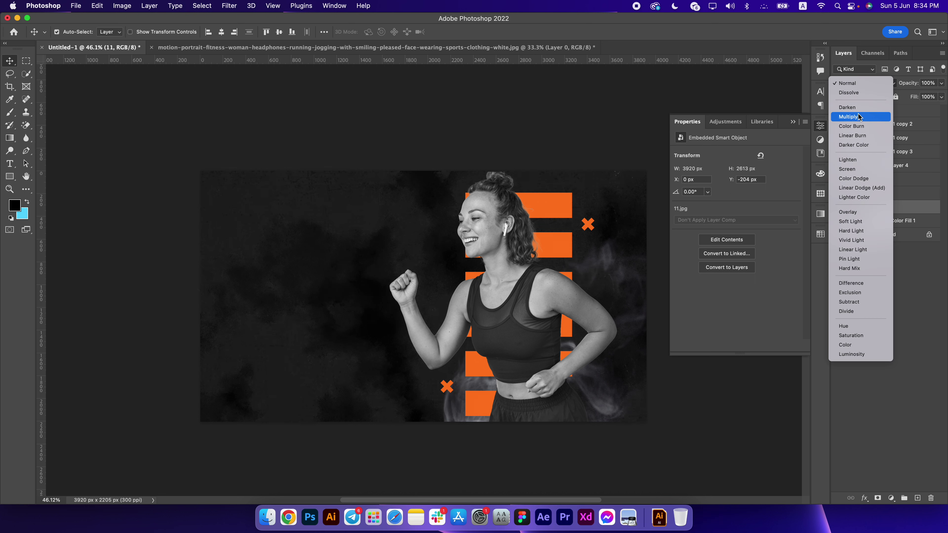
click(855, 169)
click(941, 83)
drag(942, 94, 902, 98)
click(839, 207)
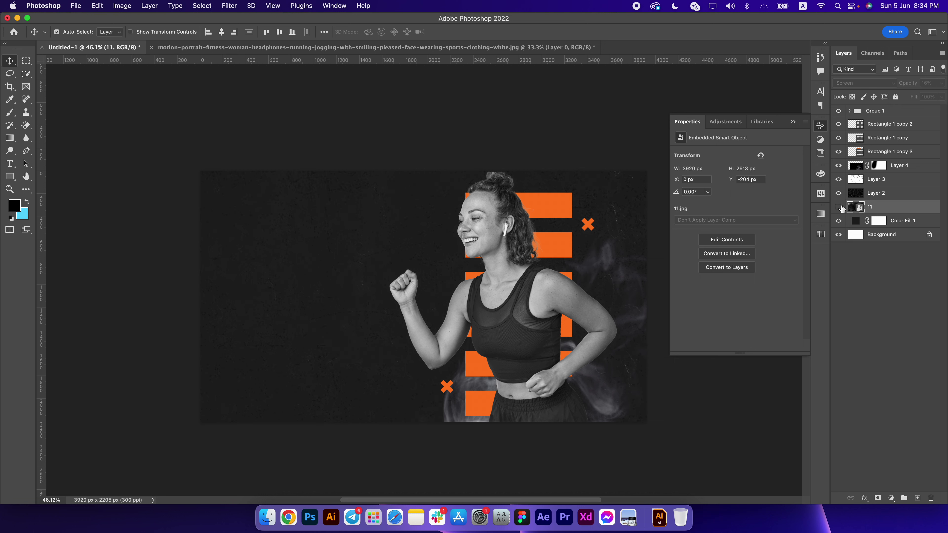
click(839, 207)
click(840, 207)
click(839, 207)
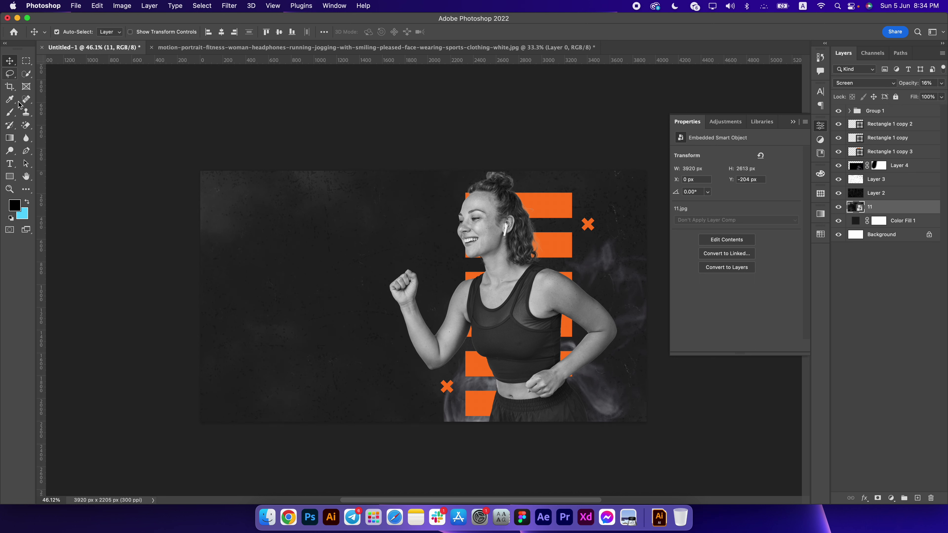
click(10, 163)
click(258, 251)
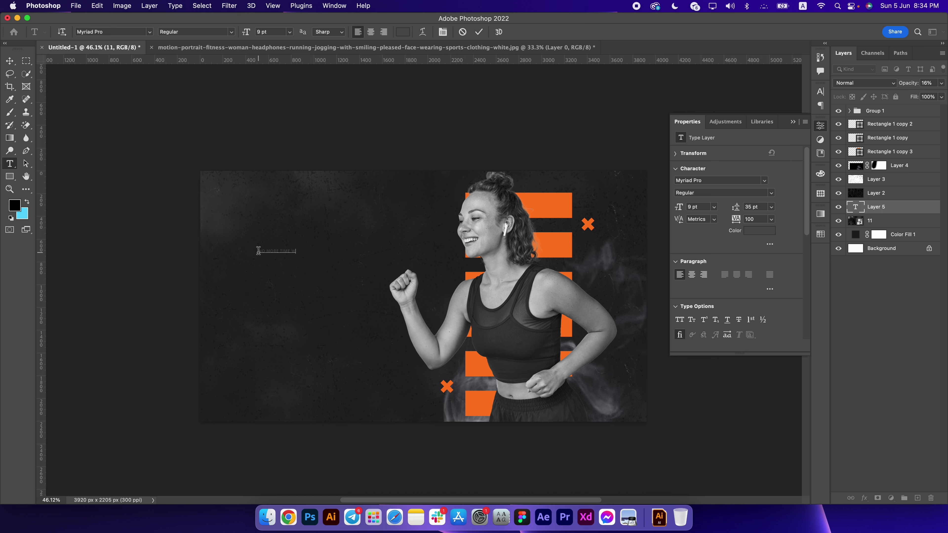
Set the tagline font to Kelson Sans Bold after trying Montserrat
key(super+a)
click(130, 33)
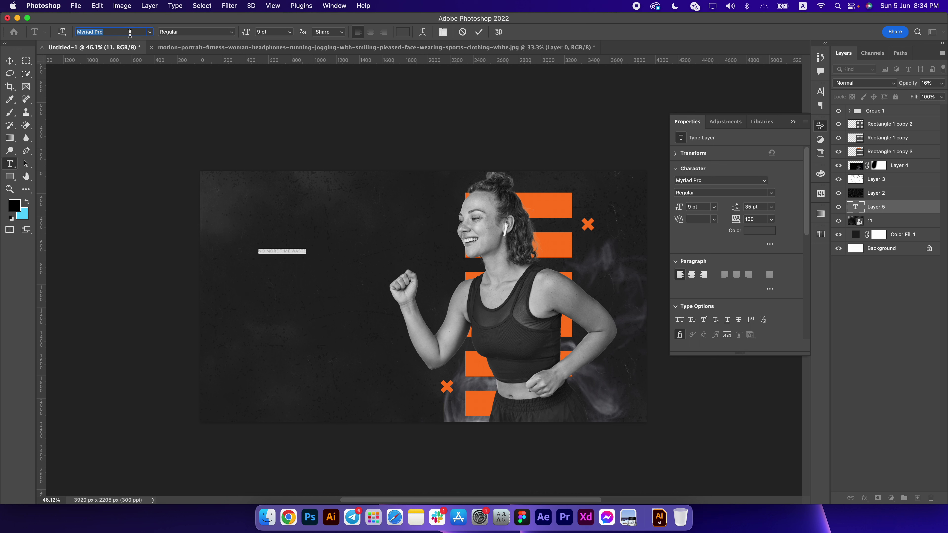
text(Montserrat)
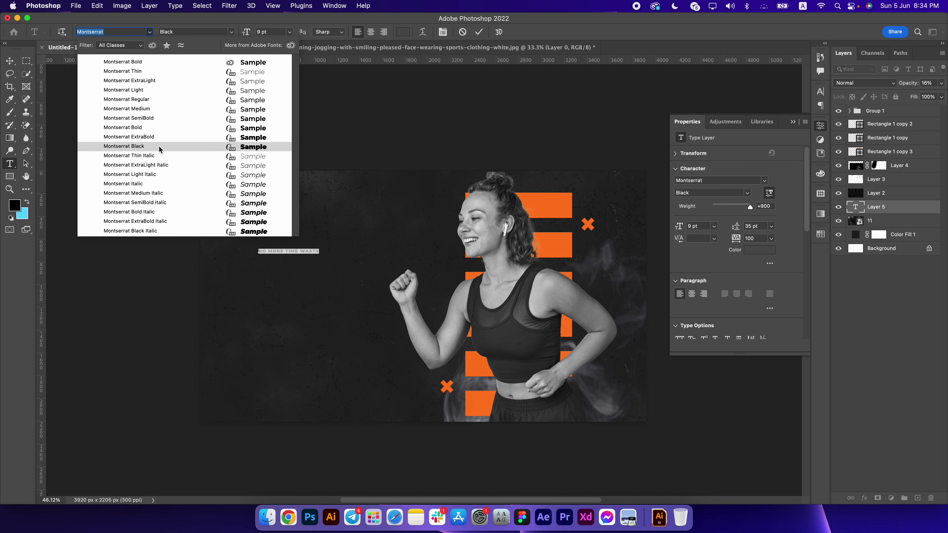
click(157, 146)
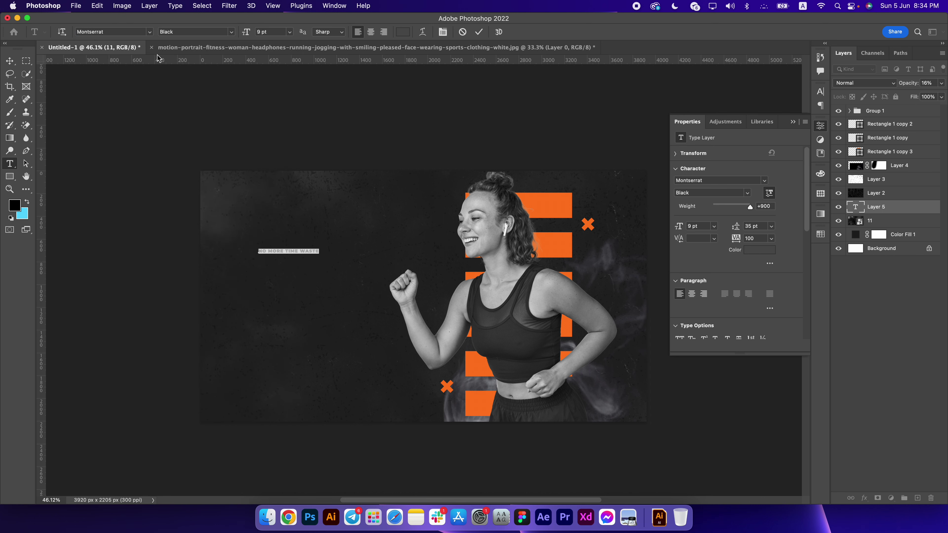
click(131, 32)
text(kels)
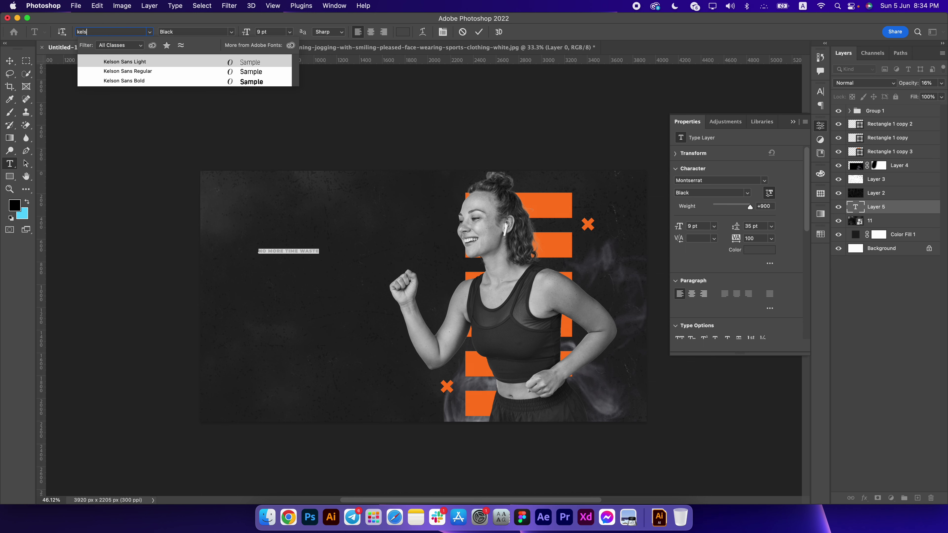
click(146, 83)
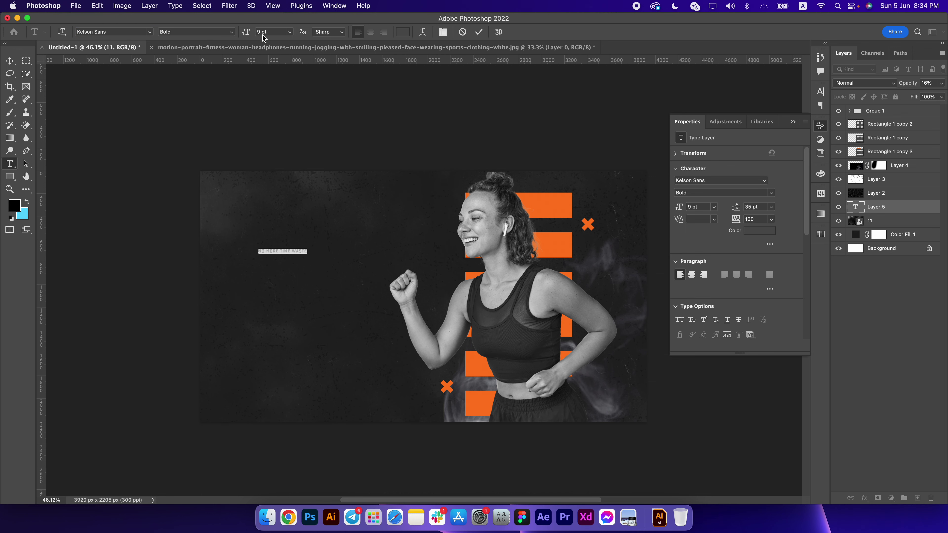
Size the tagline to 26 pt with tracking 0 and commit it
click(273, 33)
scroll(274, 34, up, 3)
scroll(274, 36, up, 14)
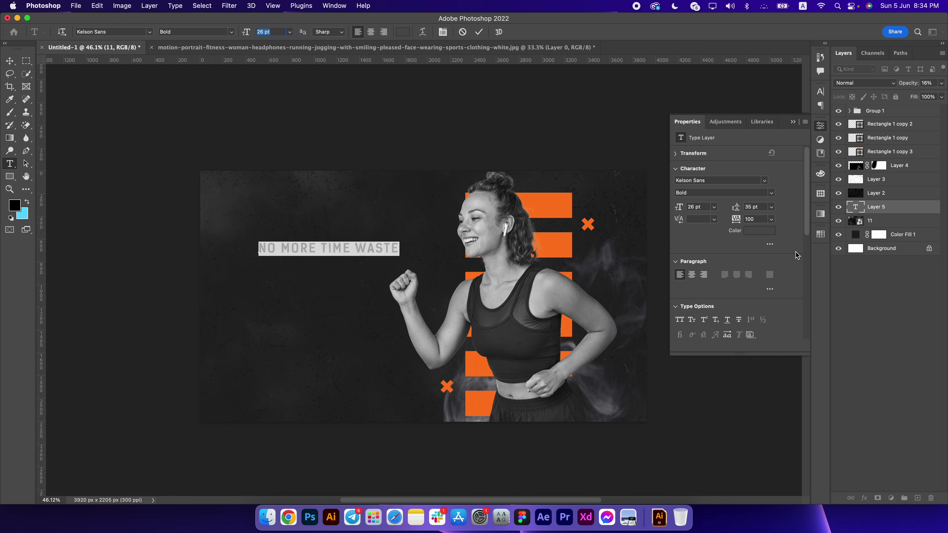
click(771, 219)
click(751, 290)
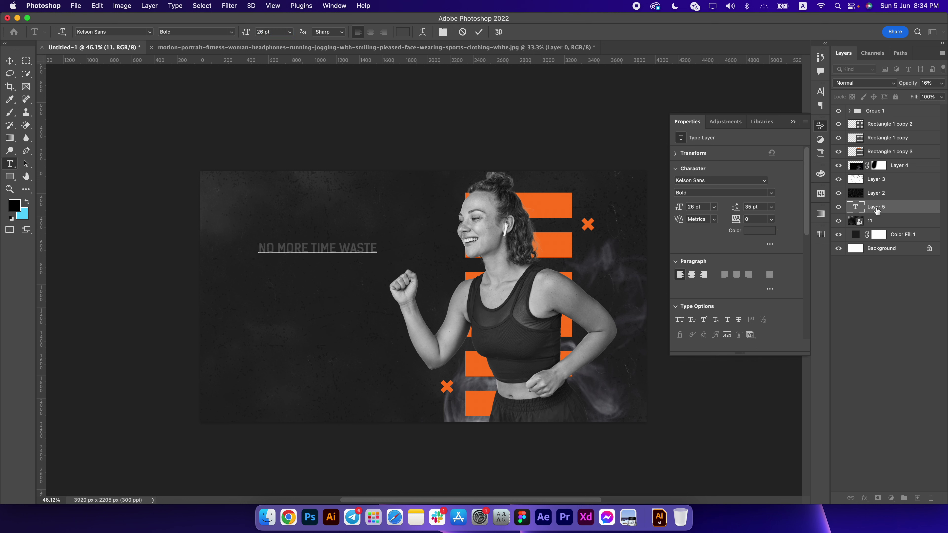
drag(877, 211, 878, 109)
triple_click(355, 245)
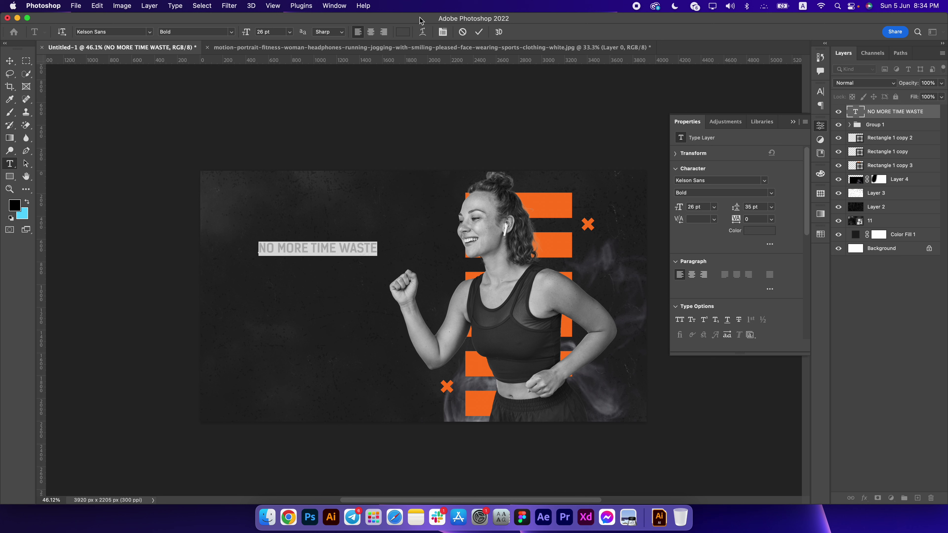
click(402, 32)
Colour the tagline white and shift it up and to the left
drag(622, 247, 537, 146)
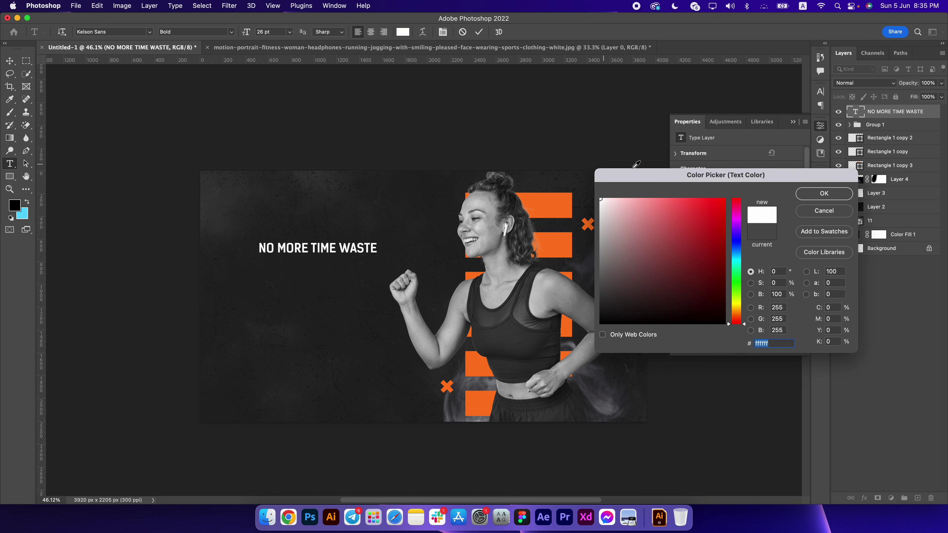
click(824, 194)
click(10, 61)
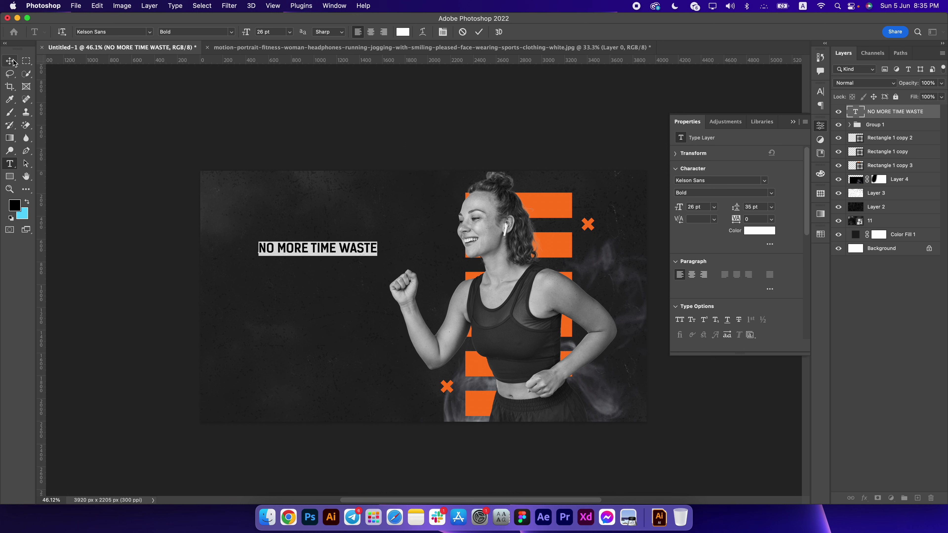
drag(291, 244, 274, 237)
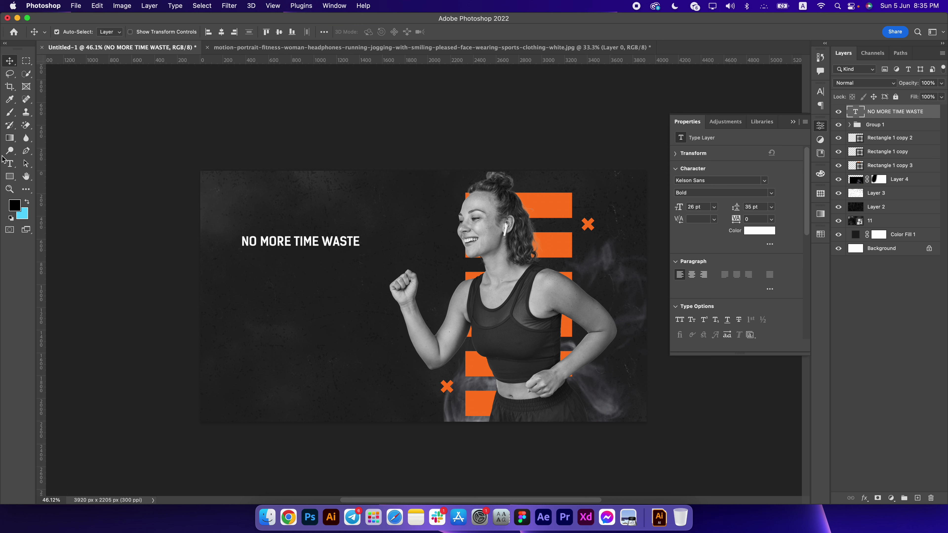
Add a 126 pt START heading below the tagline
key(t)
click(274, 294)
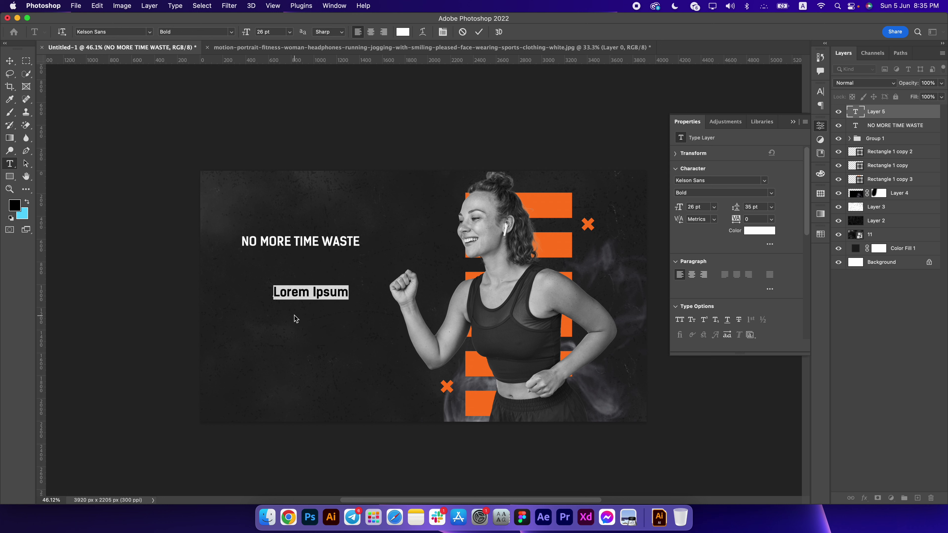
text(ST)
key(super+a)
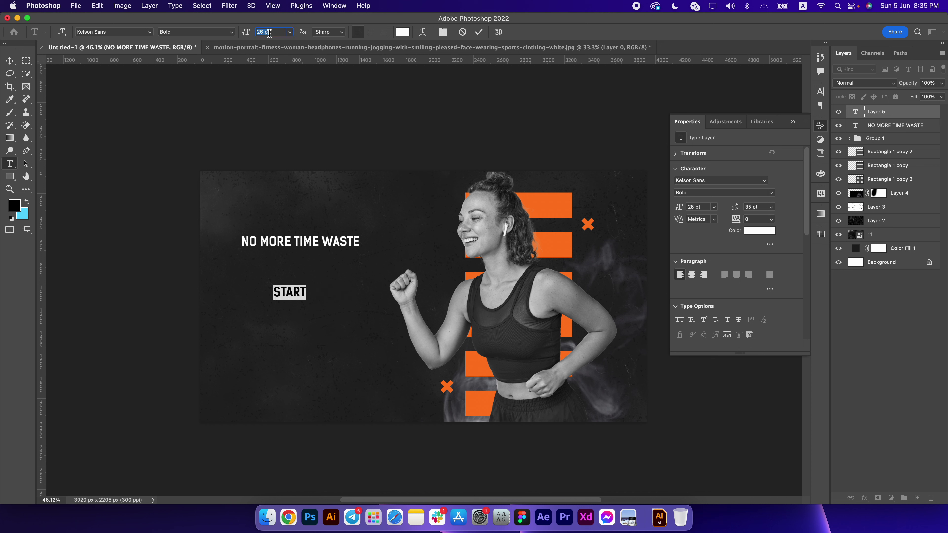
key(shift+Up)
key(shift+Up)
key(shift+Up)
key(shift+Up)
key(shift+Up)
key(shift+Up)
click(10, 61)
Move START under the tagline and add a white TRAINING text line beneath it
drag(301, 275, 267, 282)
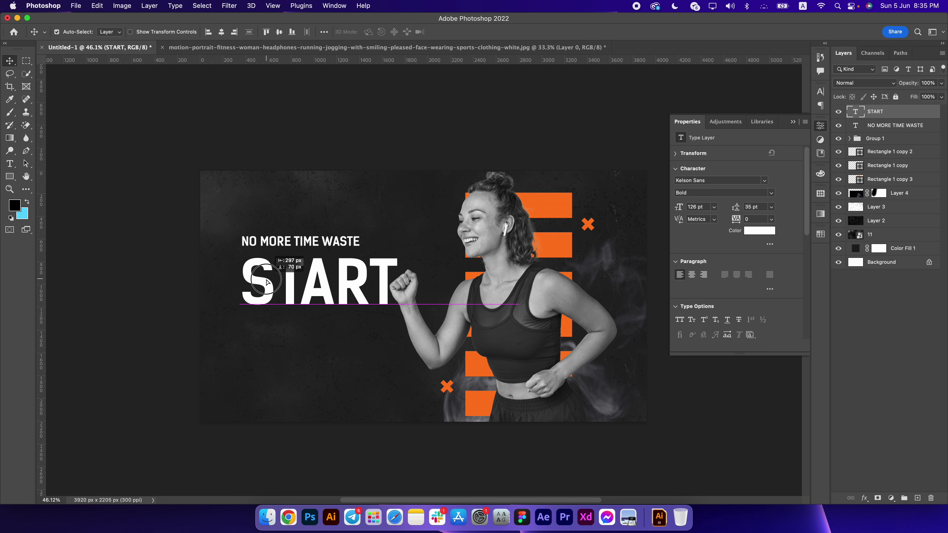
click(9, 164)
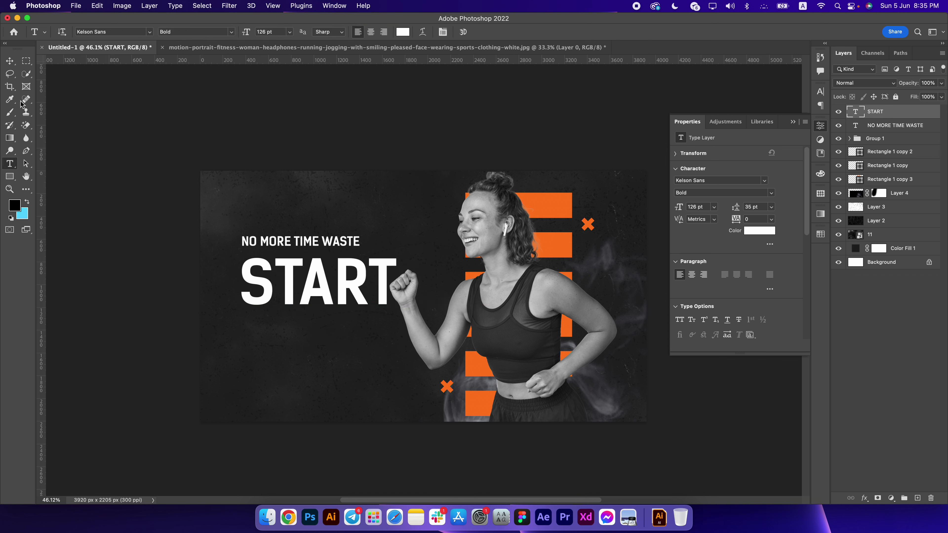
click(291, 351)
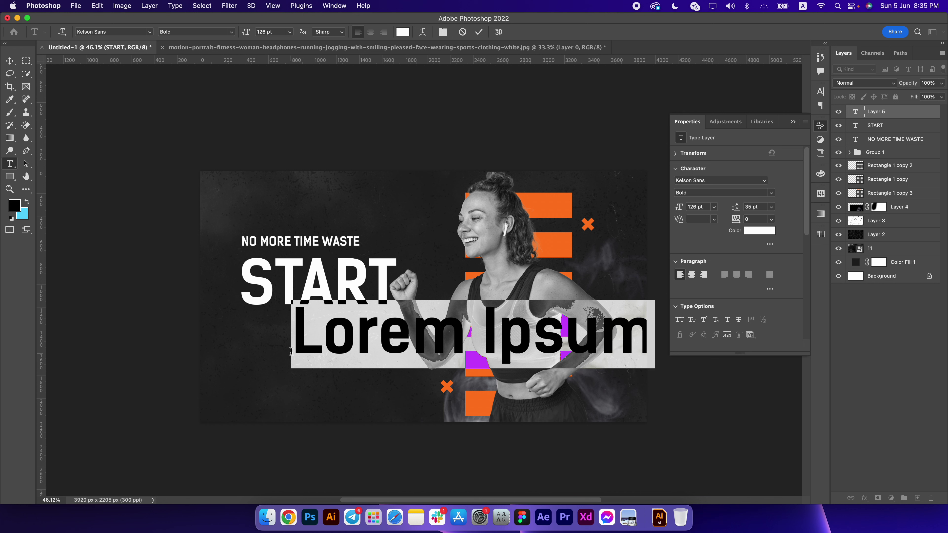
text(TRA)
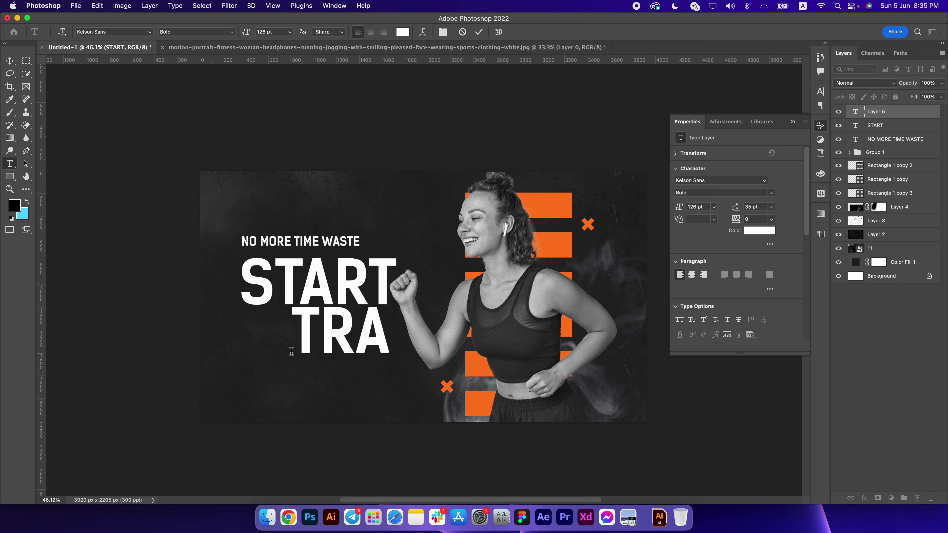
text(INING)
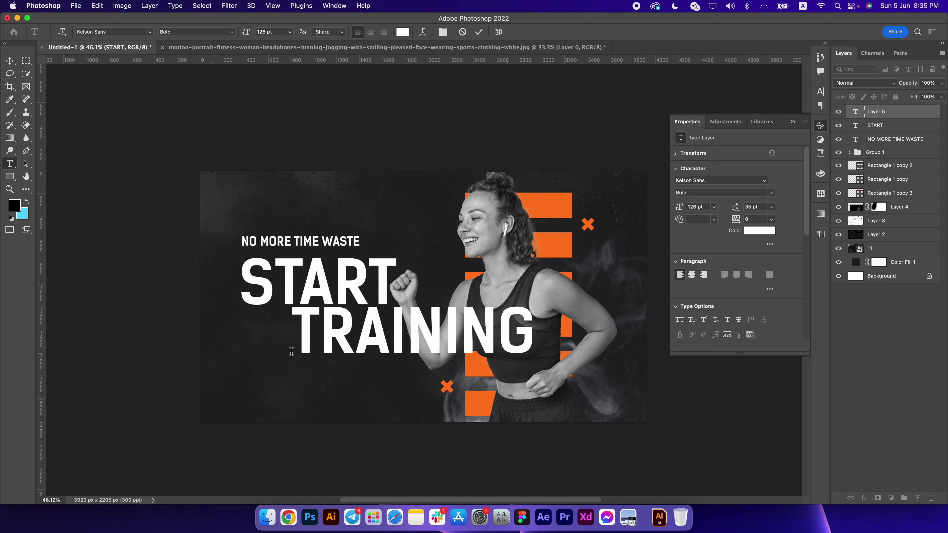
click(9, 61)
drag(326, 323, 326, 334)
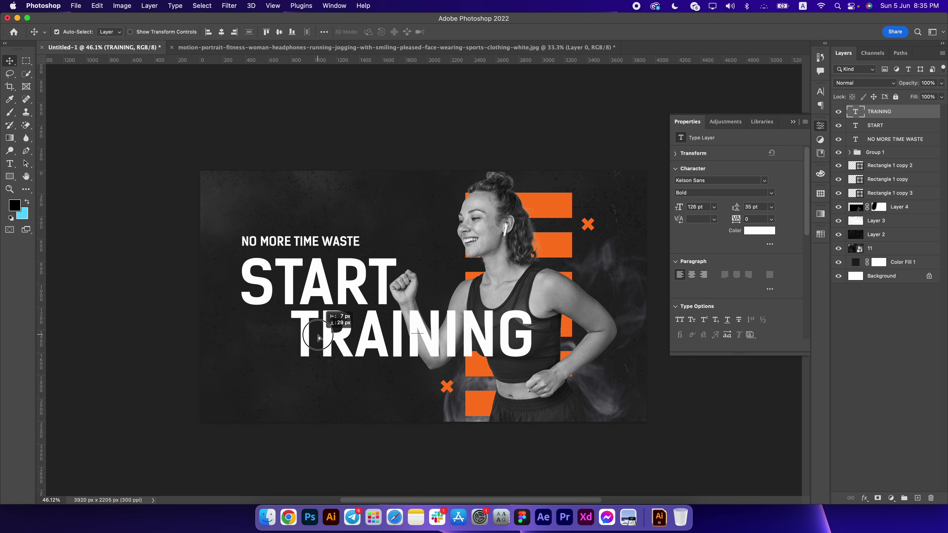
Try orange on TRAINING but keep it white, then nudge it up slightly
click(9, 166)
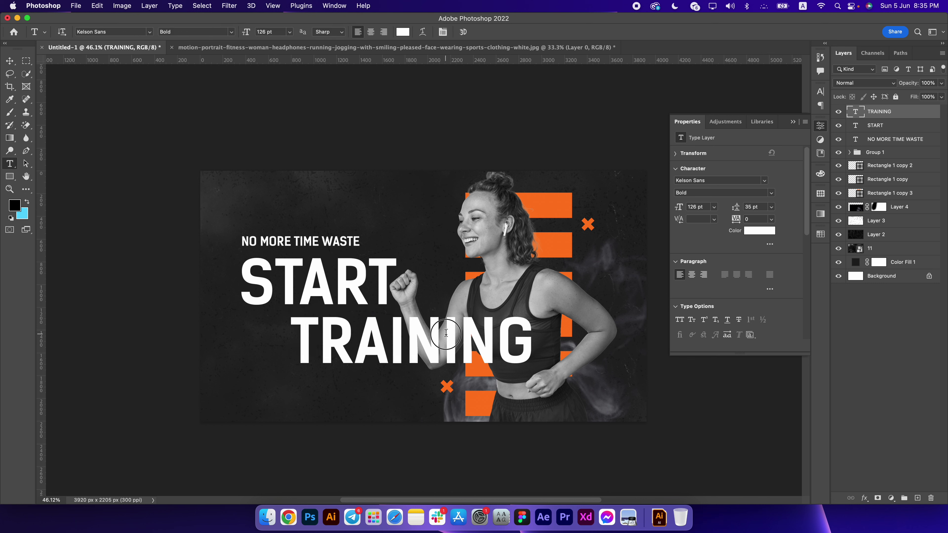
double_click(446, 333)
click(403, 32)
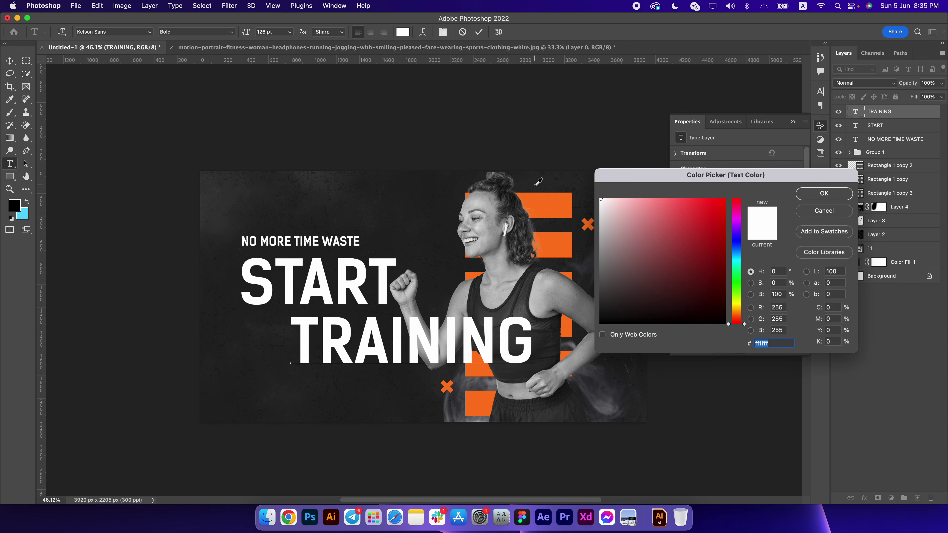
click(540, 197)
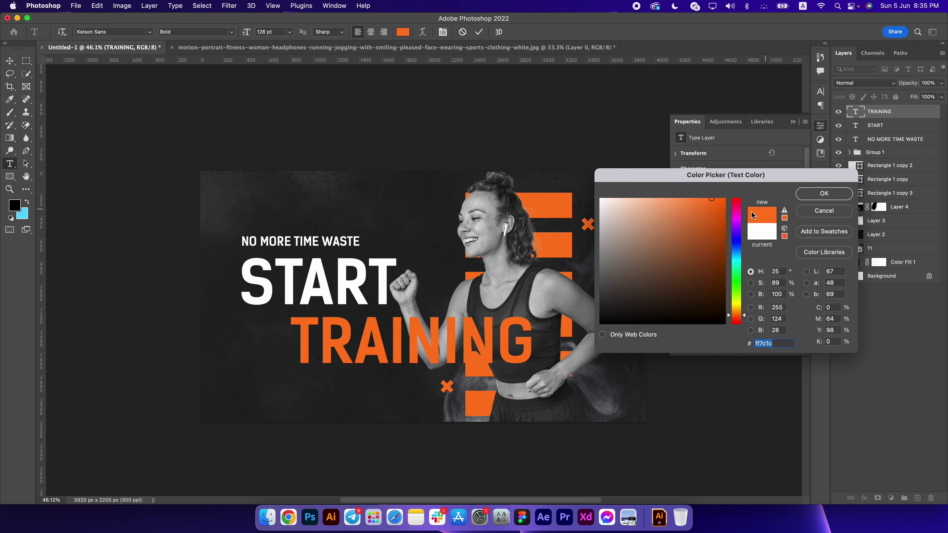
click(819, 212)
click(10, 61)
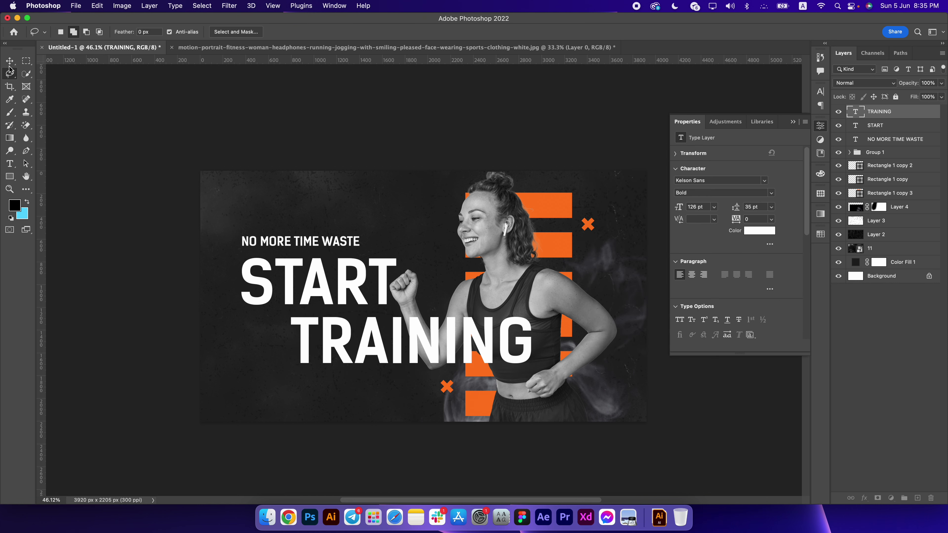
drag(407, 350, 406, 343)
Recolour the START text to the bars' orange, #ff7c1c
click(10, 164)
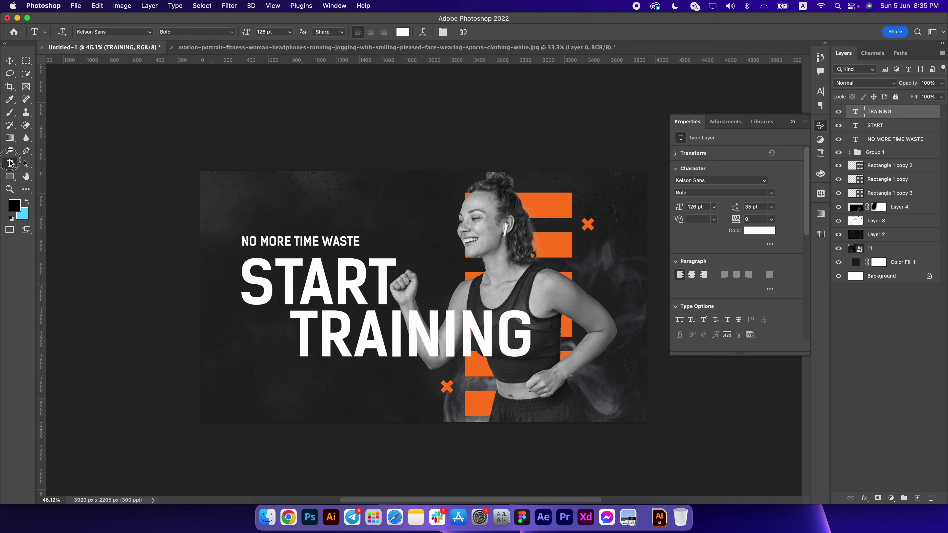
click(284, 264)
key(super+a)
click(403, 32)
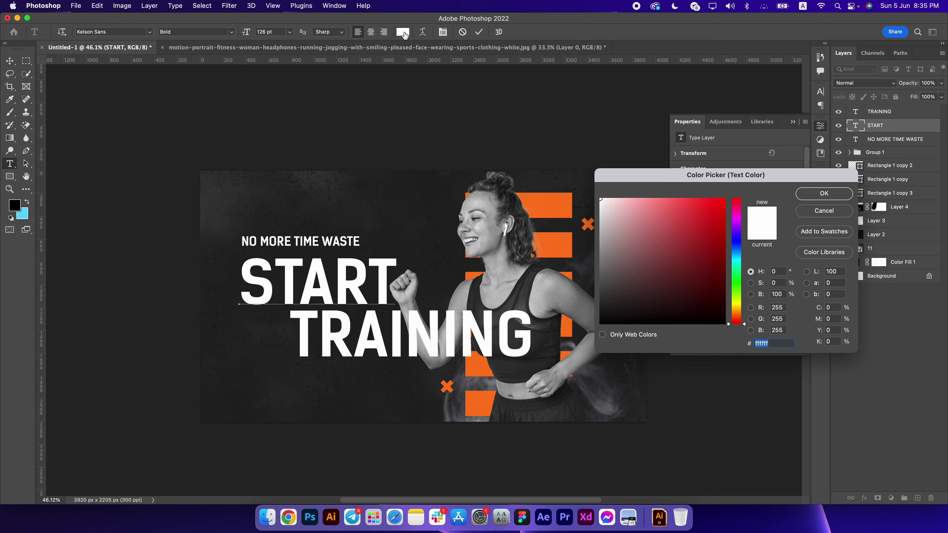
click(544, 191)
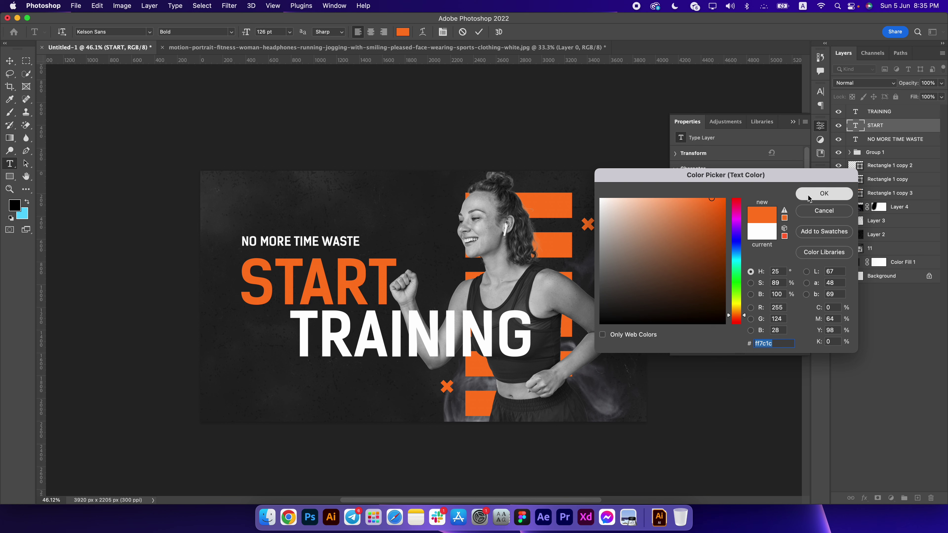
click(824, 194)
click(10, 60)
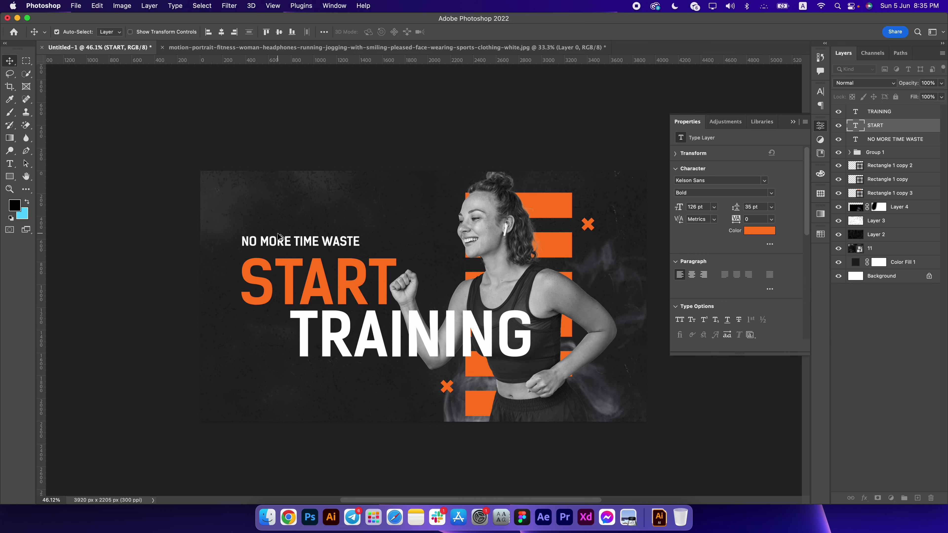
scroll(279, 236, up, 5)
Switch the NO MORE TIME WASTE tagline to Kelson Sans Regular and reposition it above START
click(10, 163)
click(317, 245)
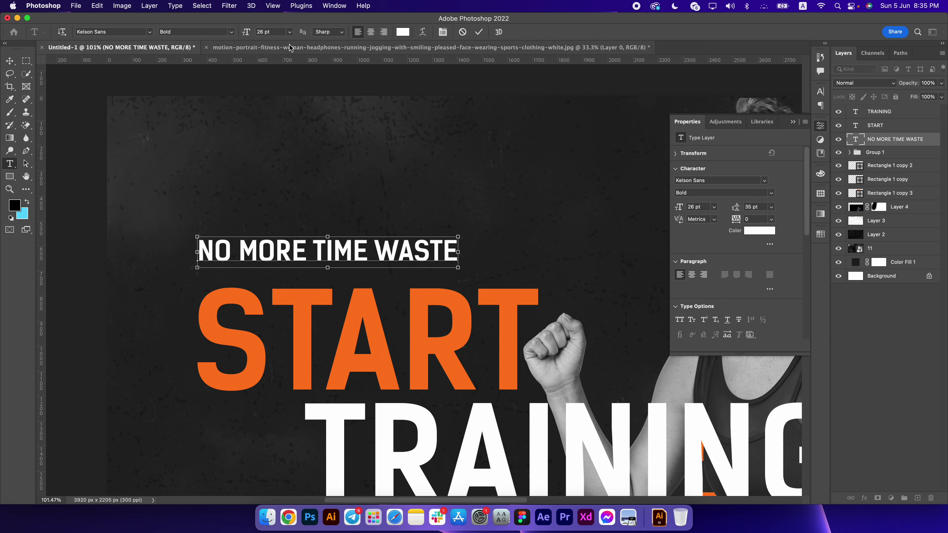
key(super+a)
click(231, 32)
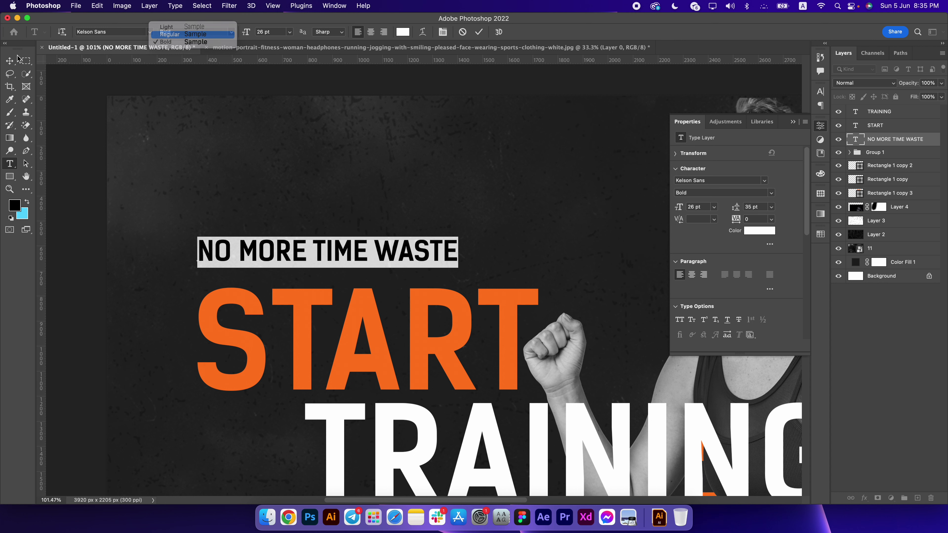
key(Return)
click(11, 61)
drag(216, 249, 220, 260)
Zoom the canvas to about 70% and centre the poster in view
scroll(221, 260, down, 10)
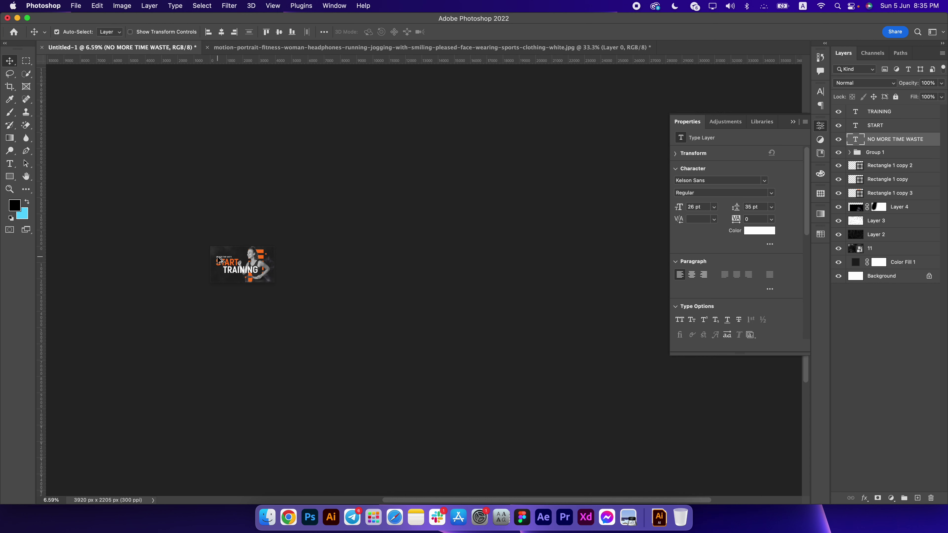
scroll(220, 260, up, 3)
scroll(218, 255, up, 3)
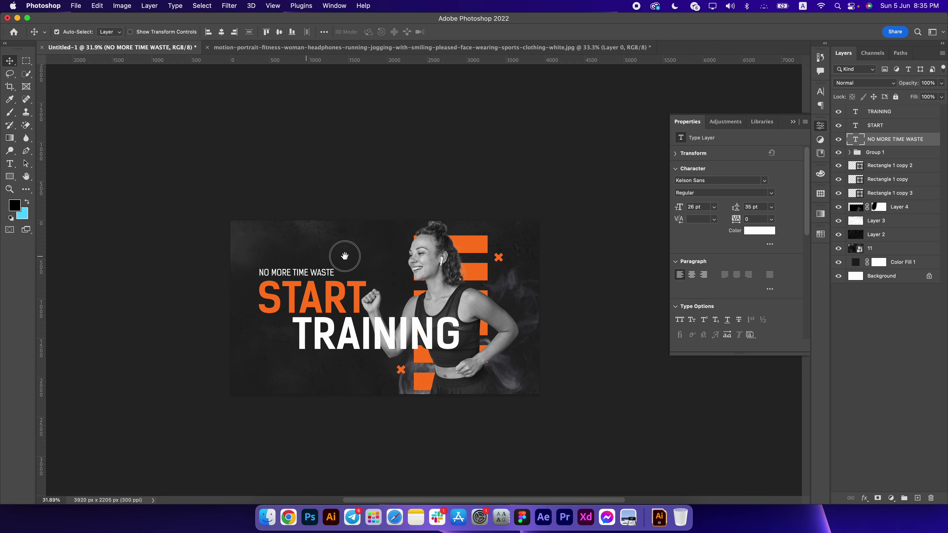
drag(254, 252, 345, 258)
drag(415, 305, 425, 306)
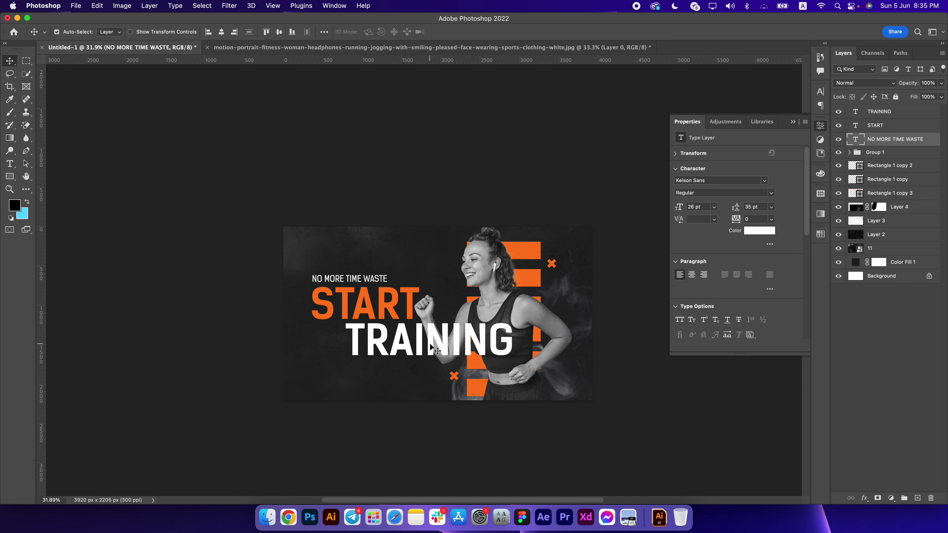
scroll(425, 328, up, 3)
click(10, 176)
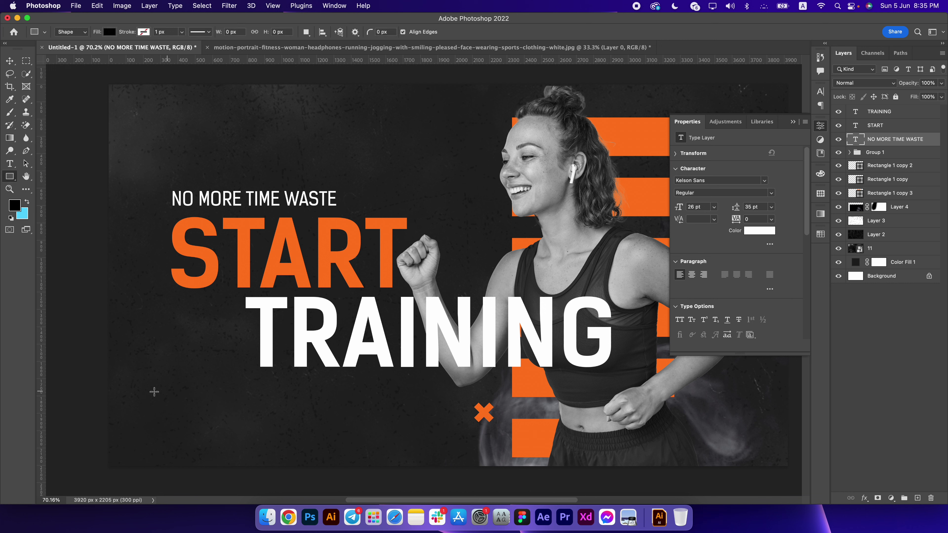
Draw a rectangle bar below TRAINING filled with START's orange
drag(159, 384, 423, 434)
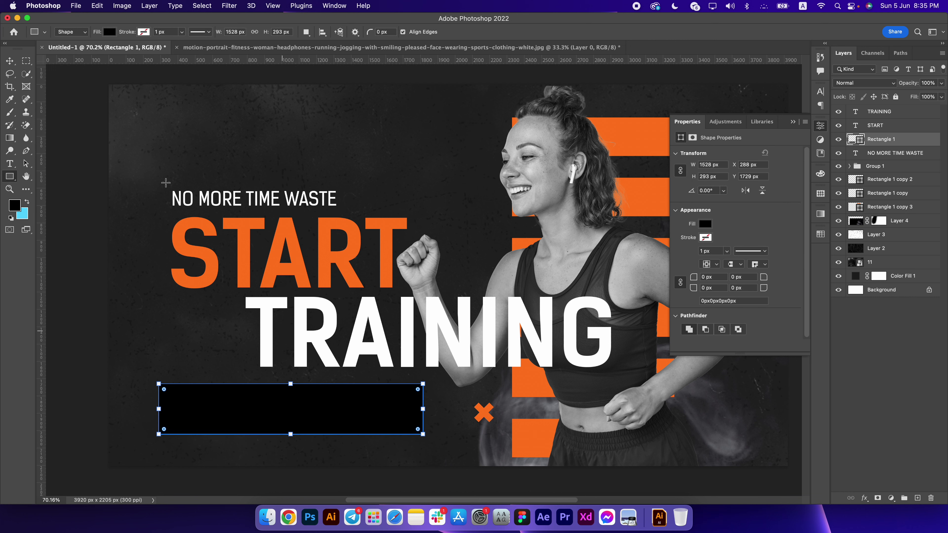
double_click(856, 140)
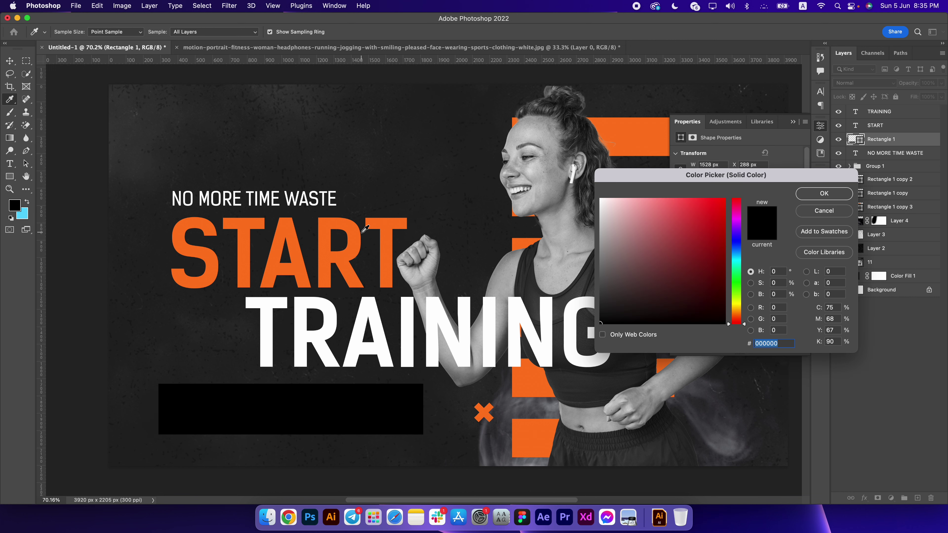
click(324, 259)
key(Return)
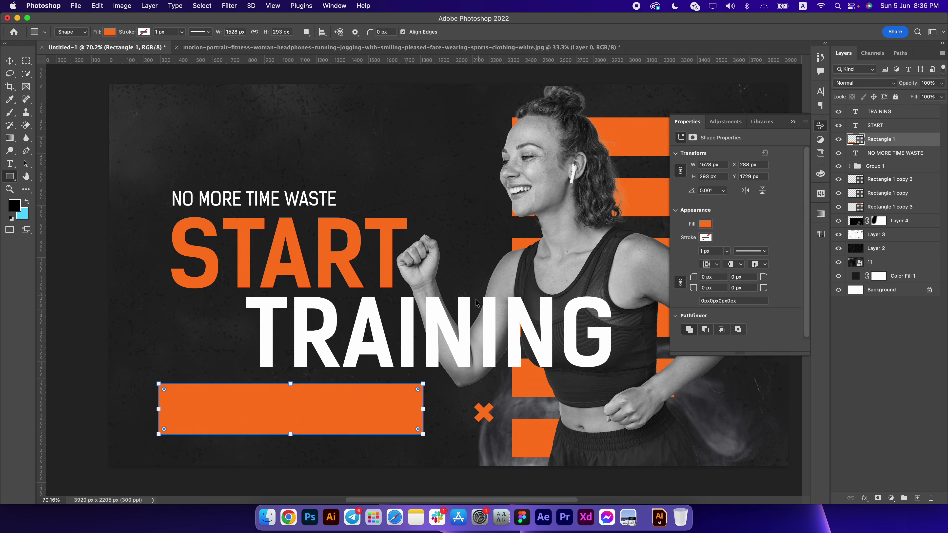
Skew the orange bar into a parallelogram, convert it to a regular path, and begin a text layer
key(ctrl+t)
right_click(365, 251)
click(396, 296)
drag(423, 434, 403, 435)
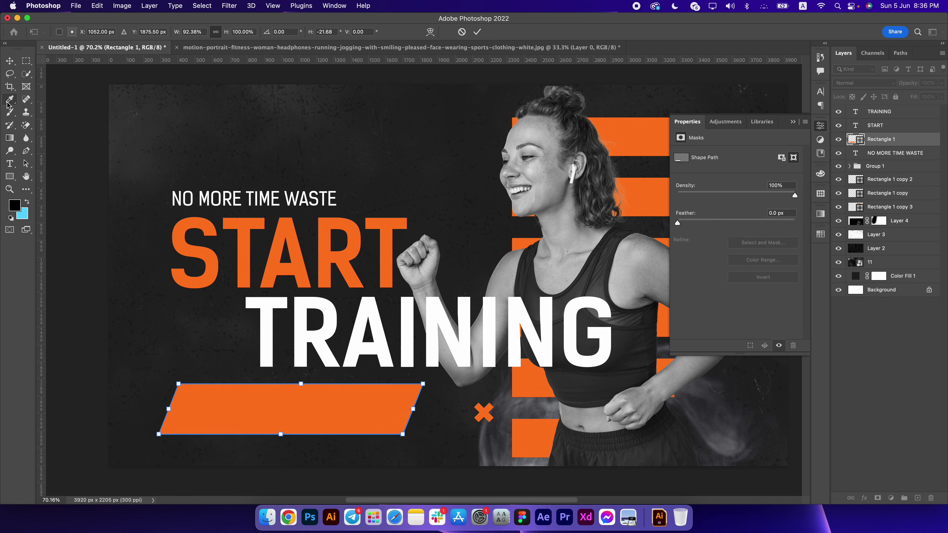
click(10, 61)
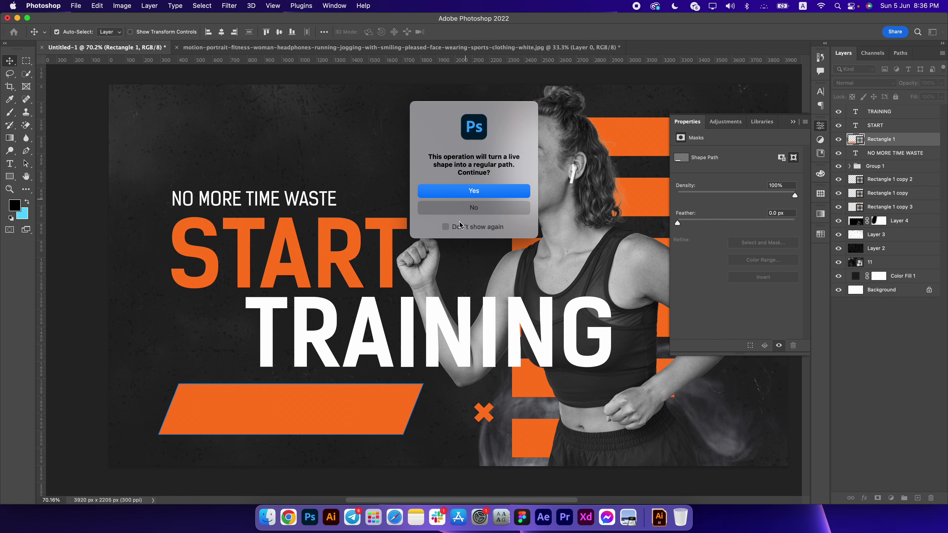
click(490, 196)
click(10, 163)
click(298, 148)
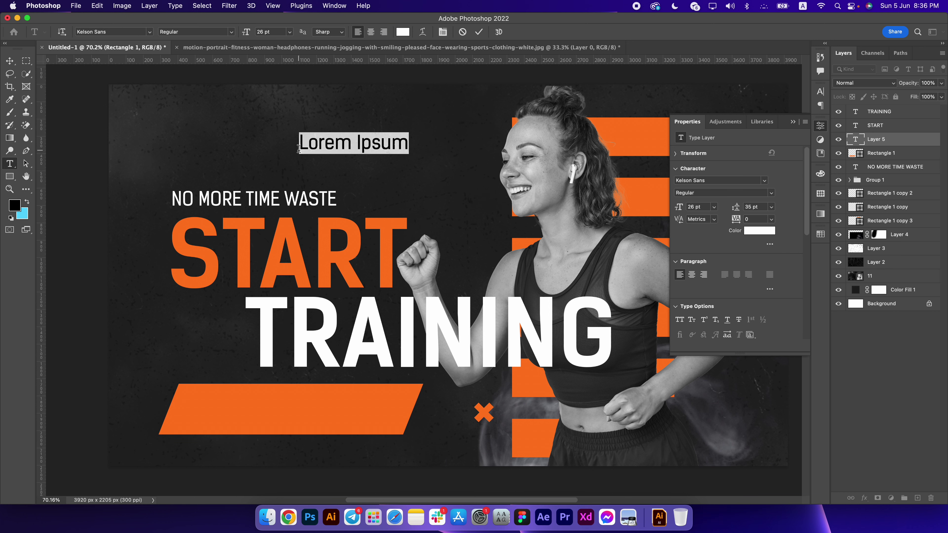
Type TODAY in Bold and scale it up onto the orange bar
text(TODAY)
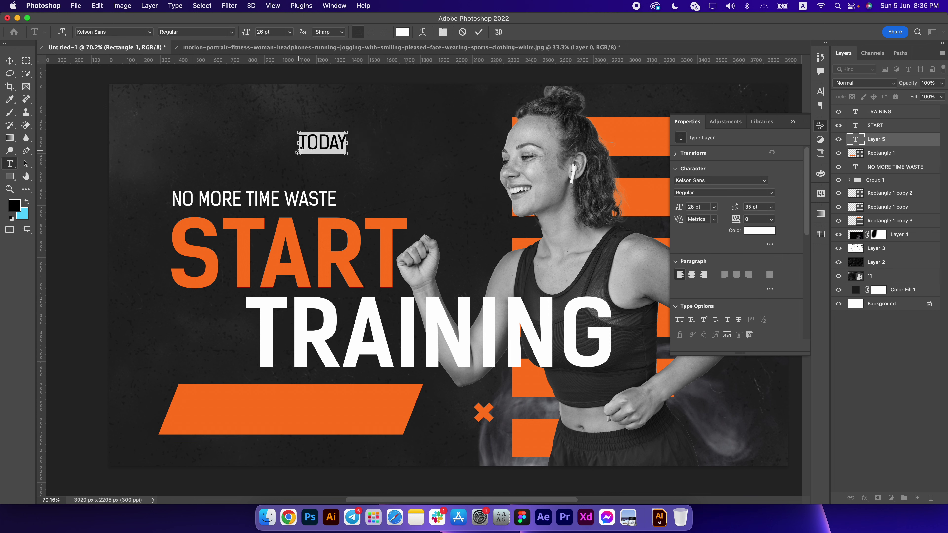
click(229, 33)
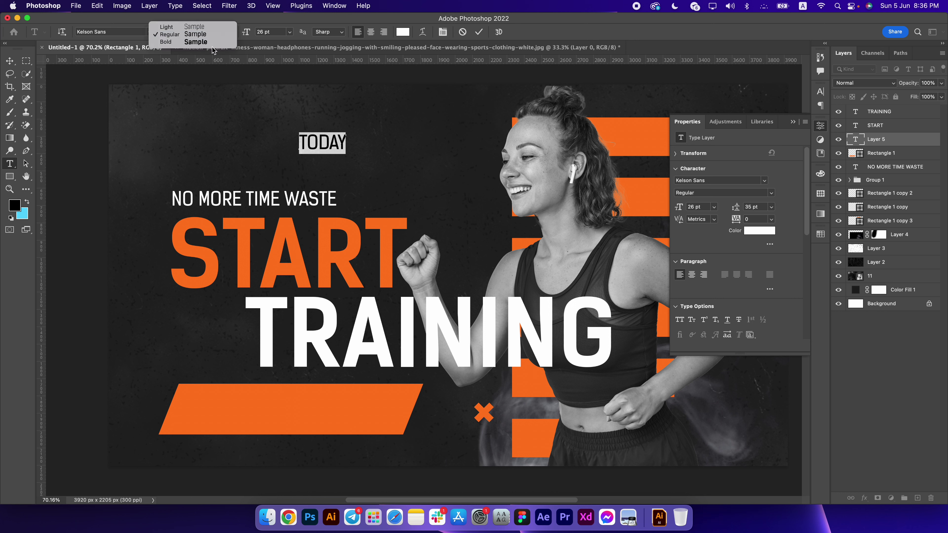
click(168, 41)
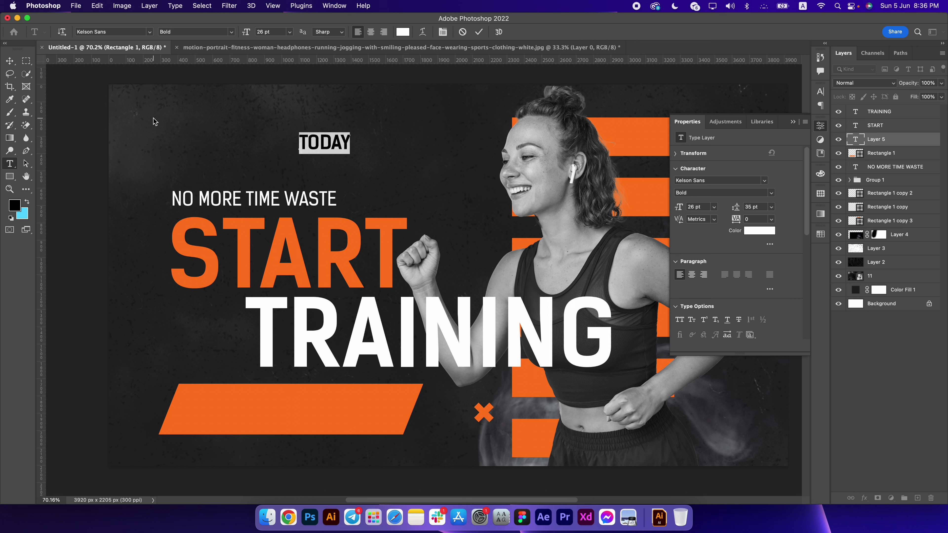
click(9, 60)
key(ctrl+t)
drag(351, 154, 450, 216)
mouse_move(435, 162)
mouse_down()
mouse_move(354, 410)
mouse_move(273, 415)
mouse_up()
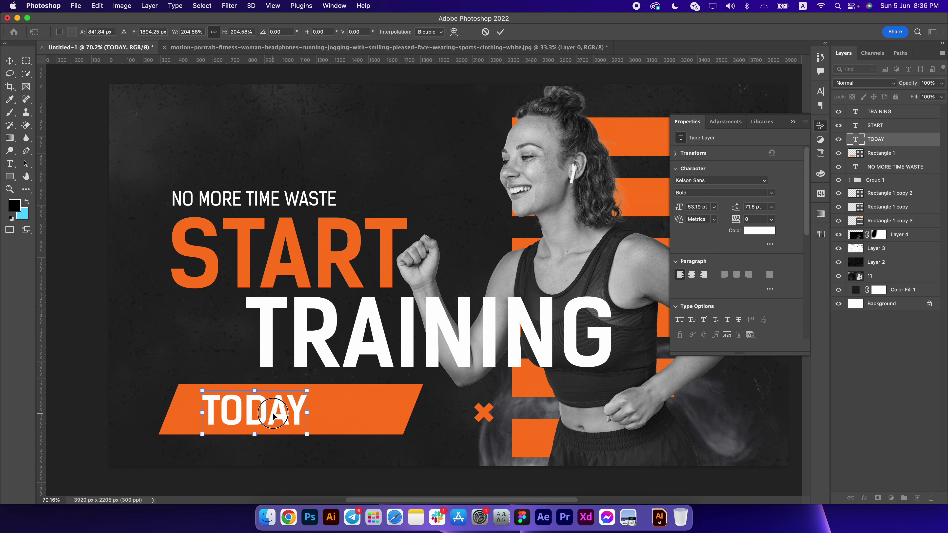
key(Return)
Narrow the orange parallelogram to about 55% around TODAY, keeping both ends slanted
mouse_move(252, 383)
mouse_down()
mouse_move(303, 377)
mouse_move(381, 399)
mouse_up()
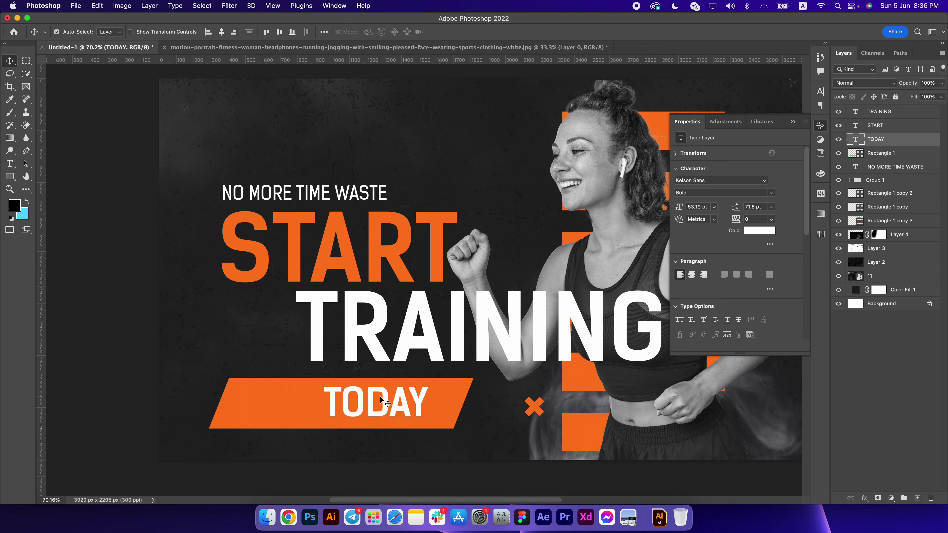
key(ctrl+t)
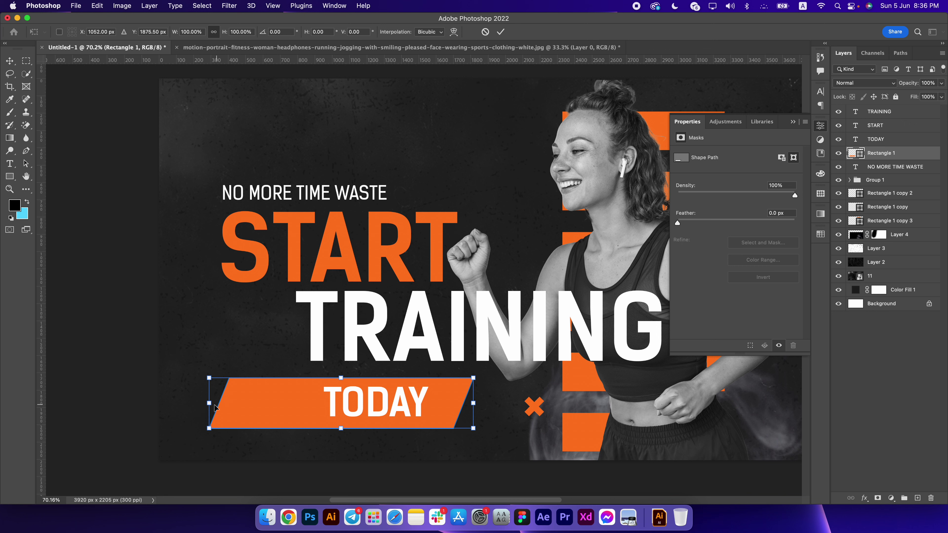
drag(209, 404, 300, 404)
drag(467, 411, 441, 411)
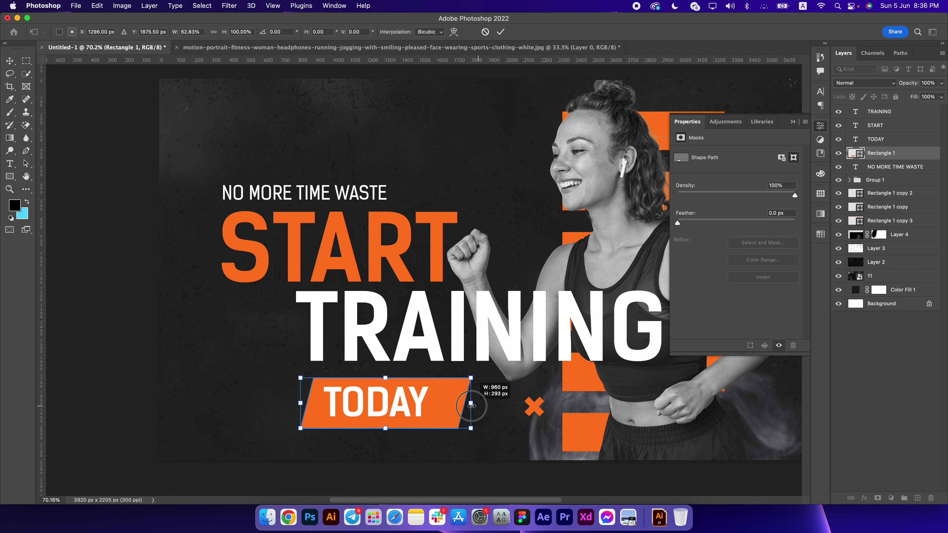
right_click(430, 409)
click(452, 298)
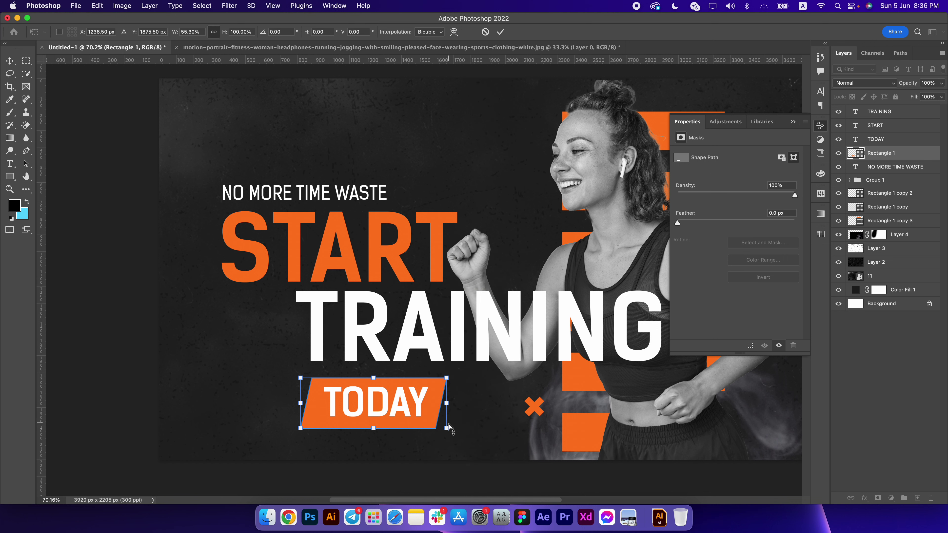
drag(448, 428, 431, 429)
key(Return)
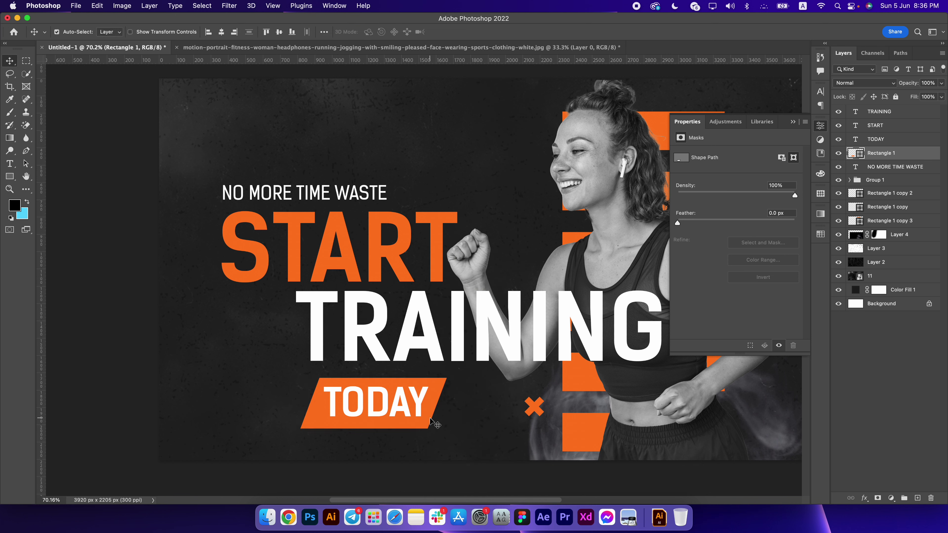
click(10, 165)
click(332, 395)
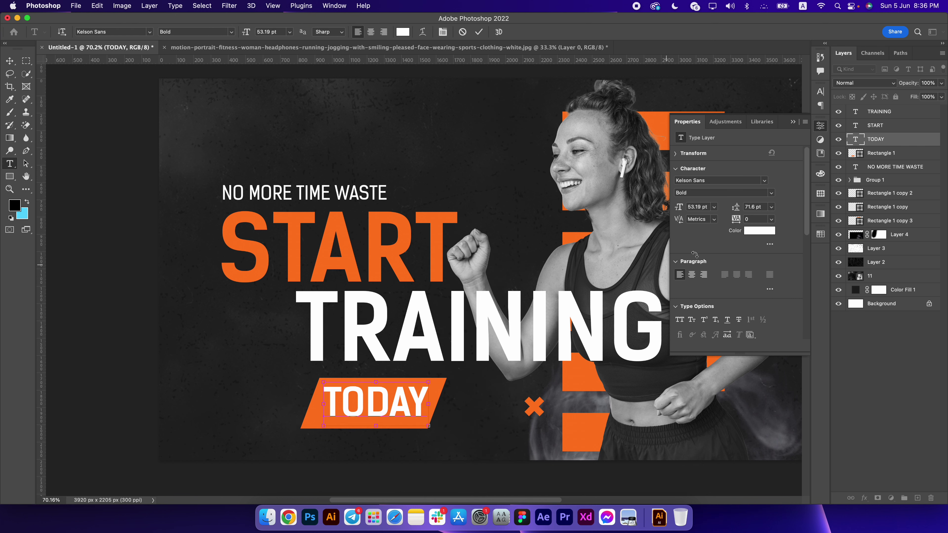
Enable Faux Italic on the TODAY text in the Character panel
key(ctrl+a)
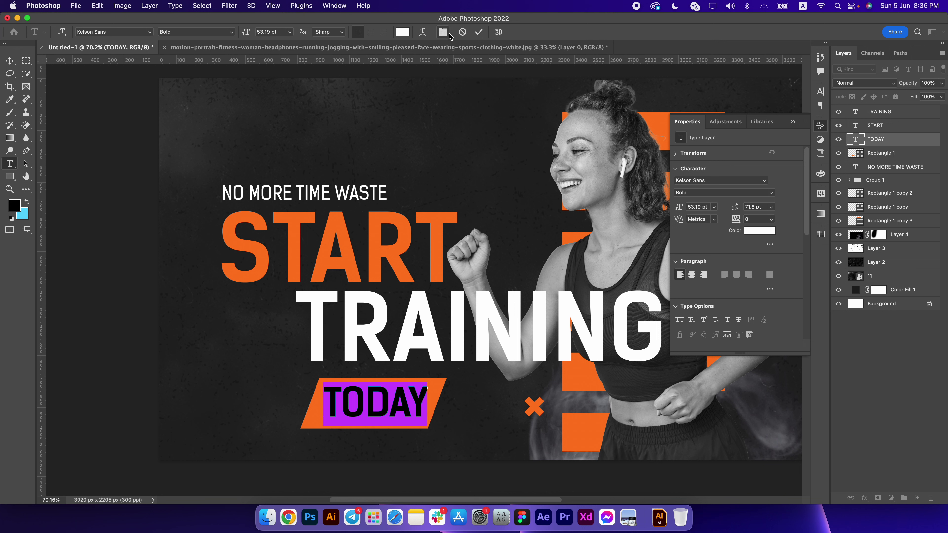
click(449, 35)
click(725, 162)
click(359, 416)
click(10, 61)
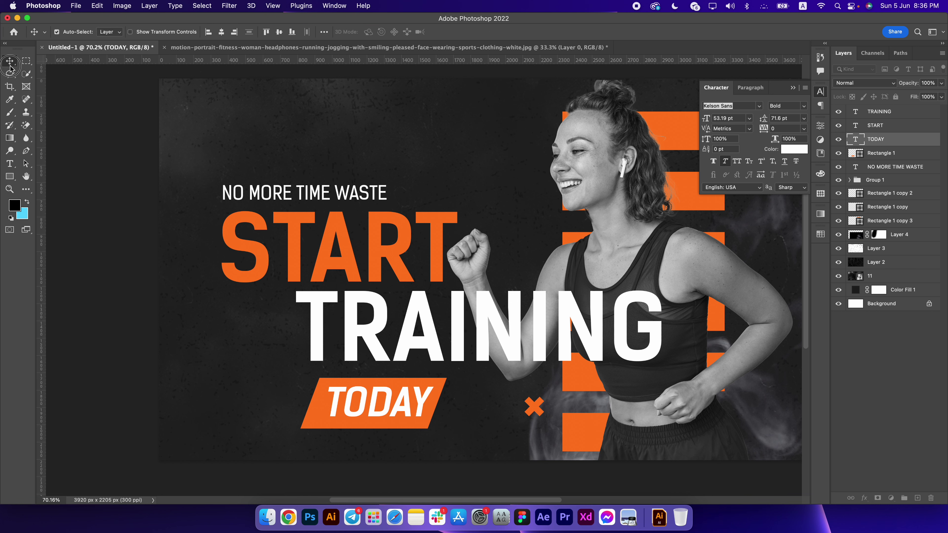
scroll(323, 394, up, 3)
drag(423, 421, 412, 420)
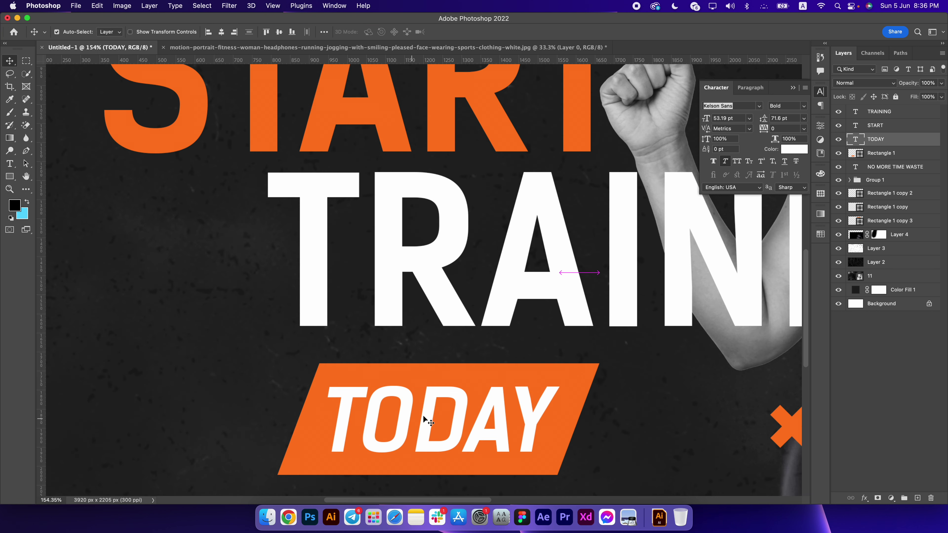
double_click(413, 420)
click(9, 61)
scroll(365, 327, down, 3)
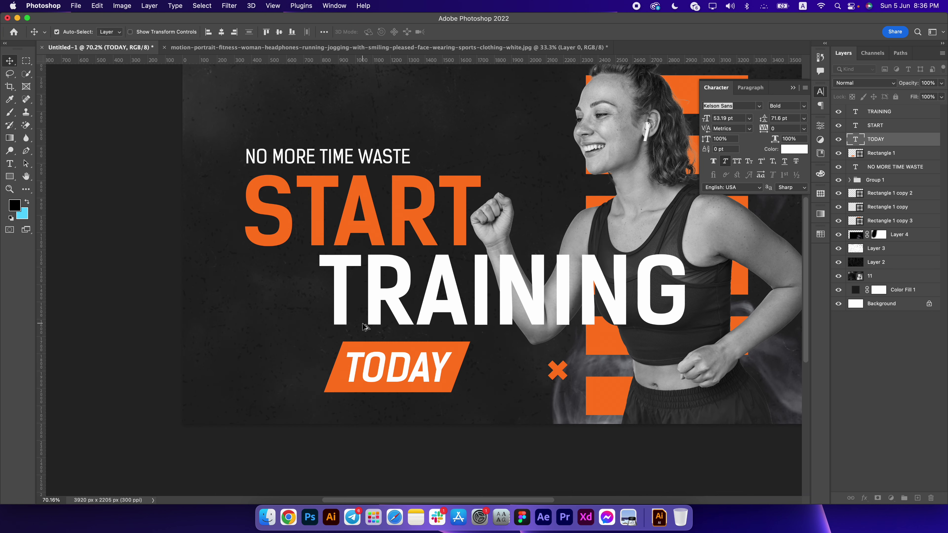
scroll(412, 345, up, 3)
Skew TODAY to about -10.9° to match the parallelogram's slant
key(ctrl+t)
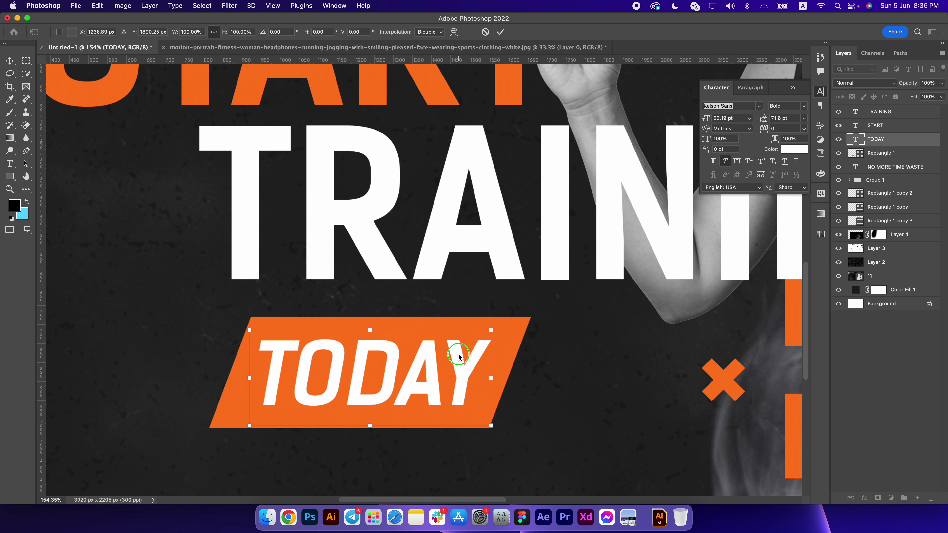
right_click(460, 253)
click(476, 296)
drag(492, 333, 511, 335)
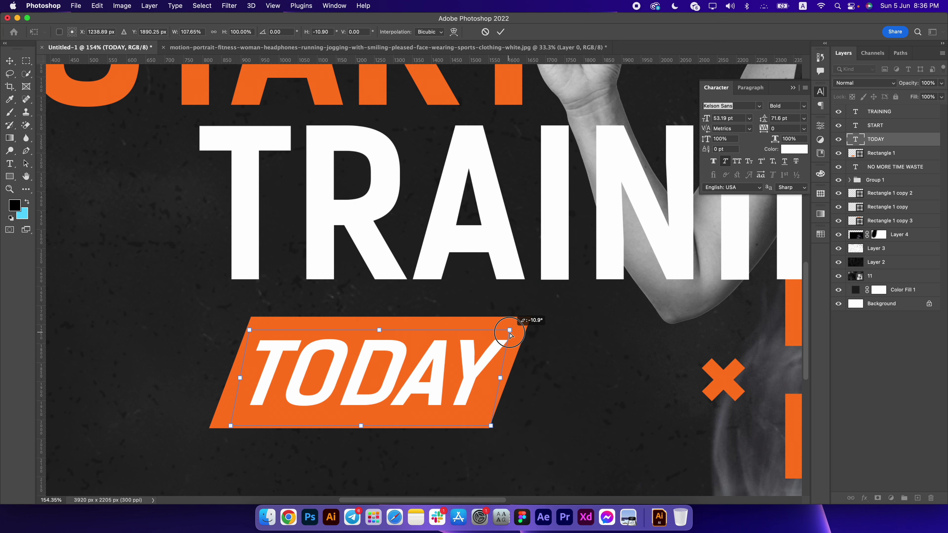
key(Return)
scroll(454, 369, down, 10)
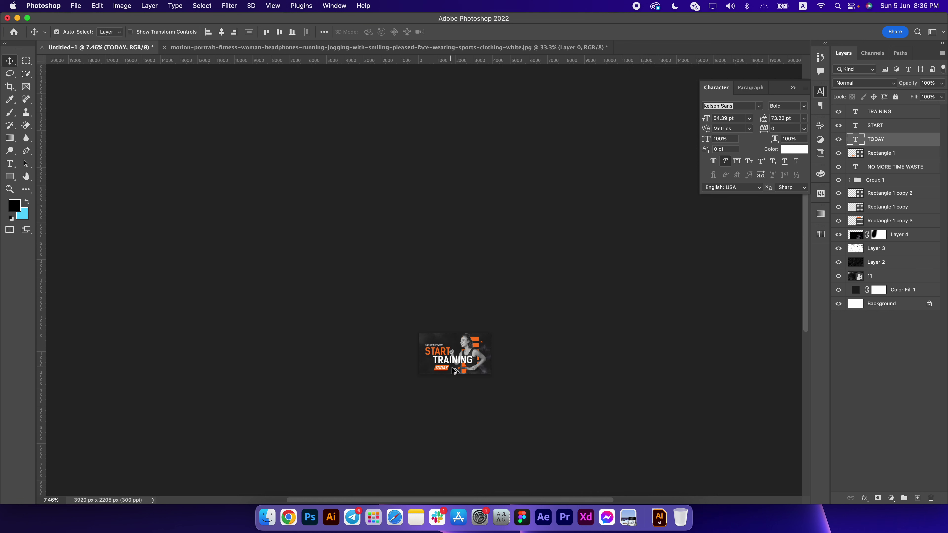
scroll(455, 370, up, 15)
scroll(453, 371, down, 5)
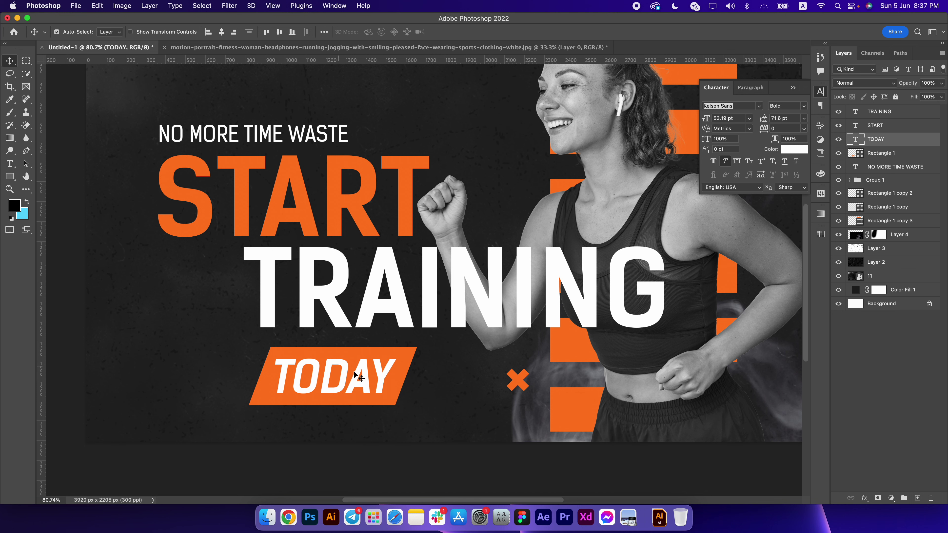
Shift the TODAY banner slightly left and slide the orange rectangle behind TODAY
scroll(282, 350, up, 5)
drag(286, 388, 330, 369)
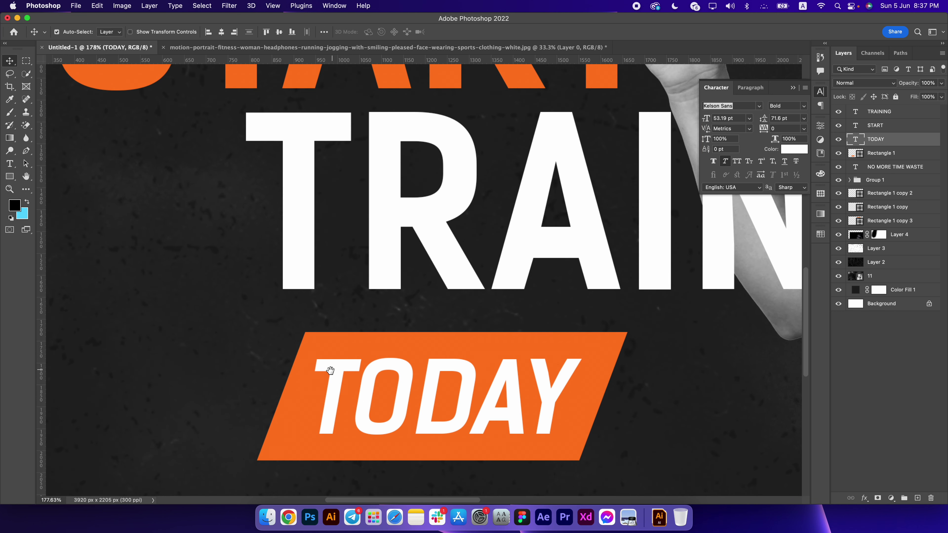
shift+click(881, 153)
key(ctrl+t)
drag(578, 381, 556, 381)
click(888, 154)
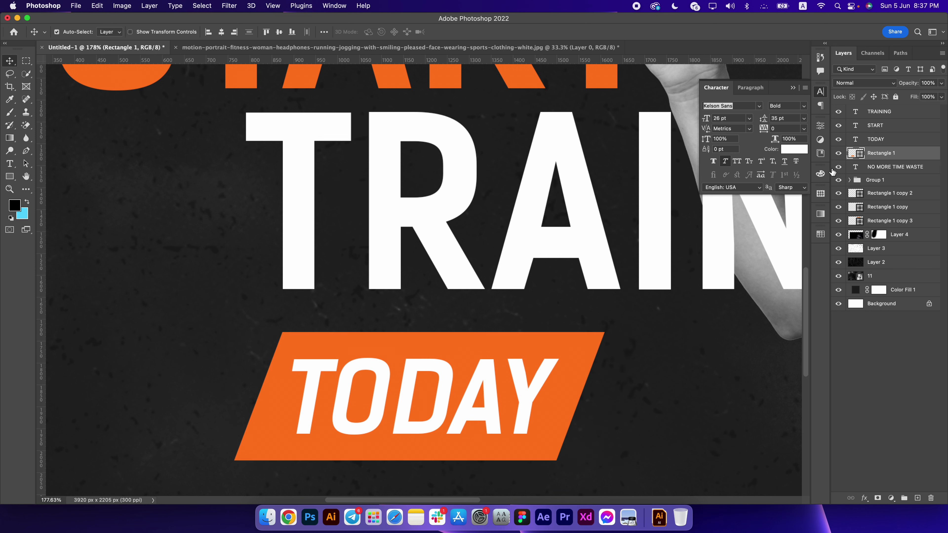
drag(320, 350, 396, 349)
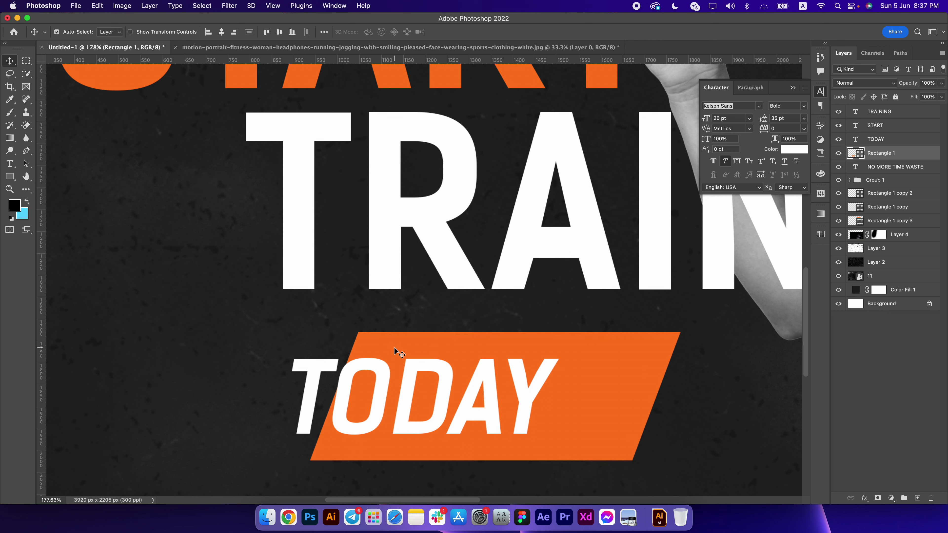
Skew the orange rectangle into a slanted parallelogram and move it back under TODAY
key(ctrl+t)
right_click(418, 353)
click(432, 295)
drag(684, 334, 664, 335)
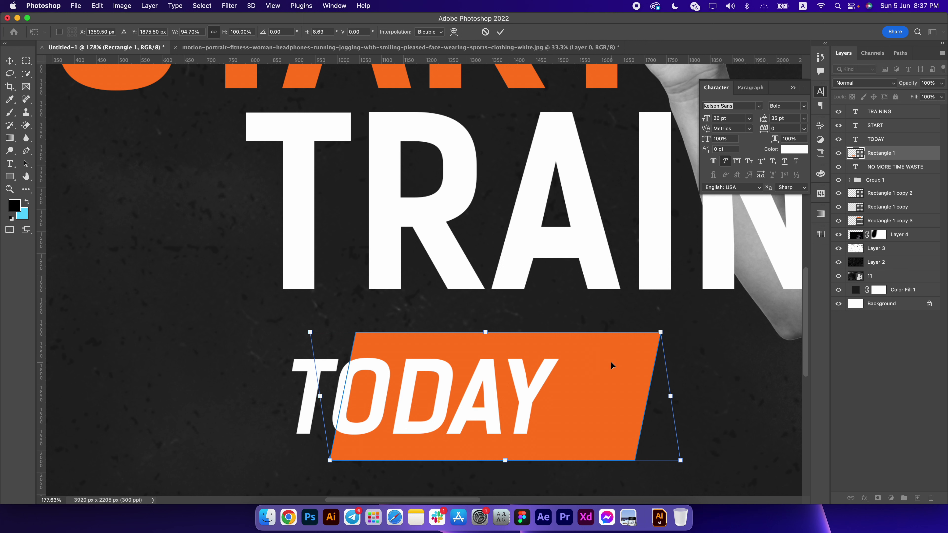
key(Return)
mouse_move(616, 377)
mouse_down()
mouse_move(537, 382)
mouse_move(599, 395)
mouse_up()
Widen the orange rectangle slightly so it sits evenly under TODAY
key(ctrl+t)
key(Return)
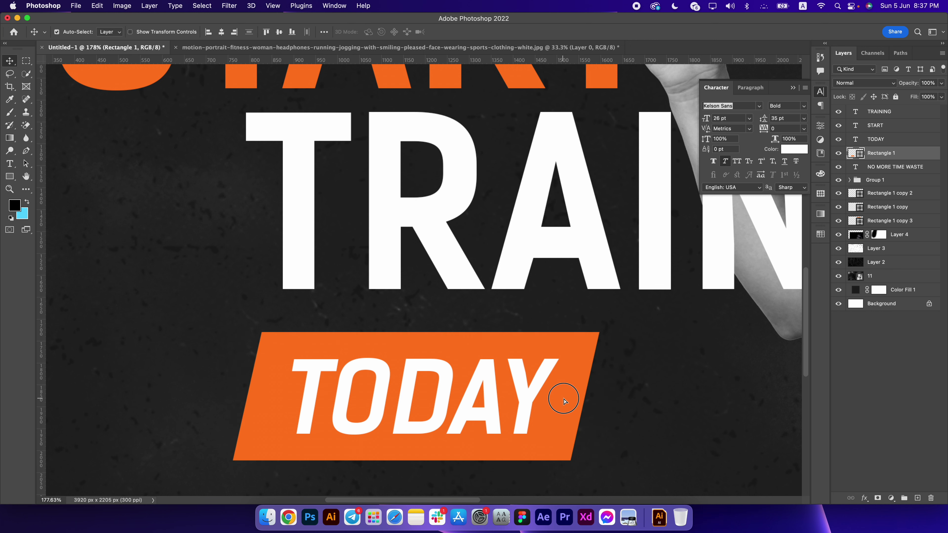
scroll(564, 400, down, 5)
scroll(552, 394, up, 4)
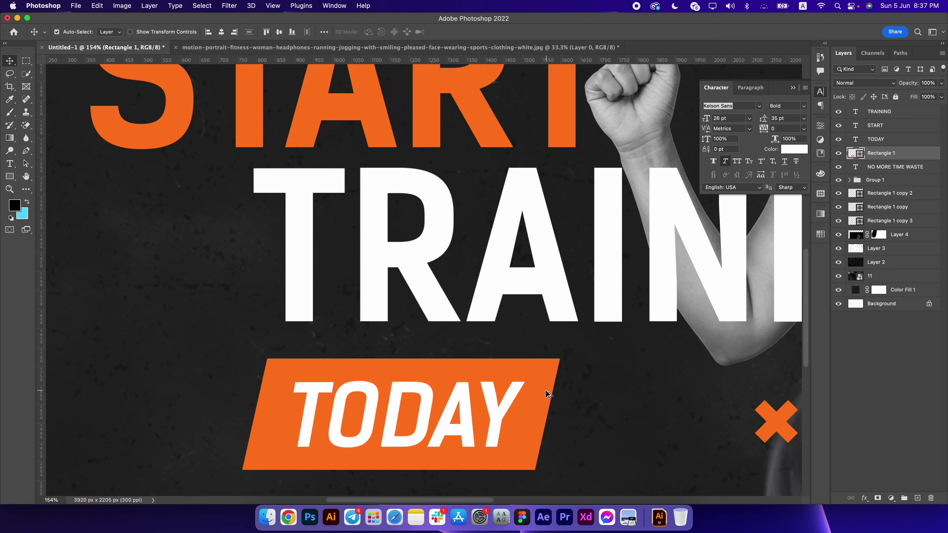
drag(547, 395, 431, 329)
Duplicate the orange banner to the right, squeeze it into a narrow bar, and skew it
drag(345, 317, 672, 333)
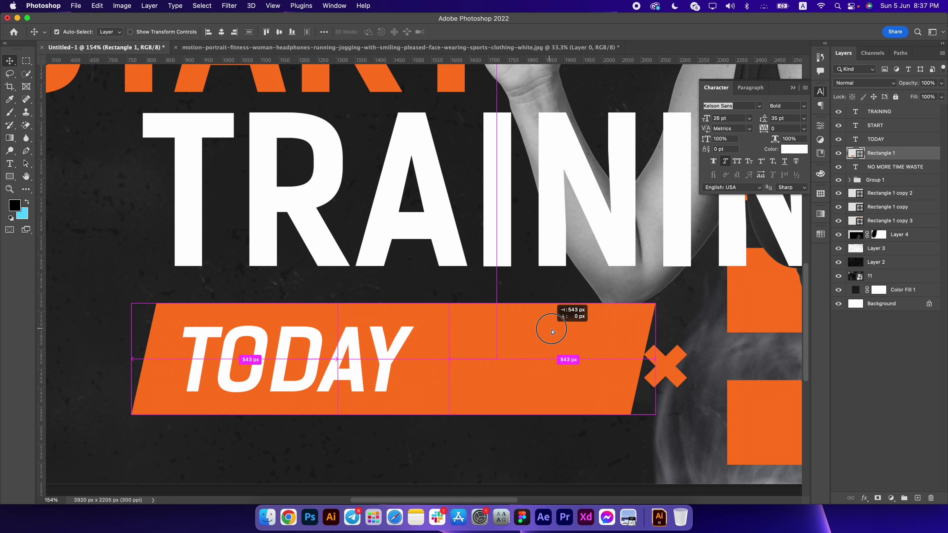
key(super+t)
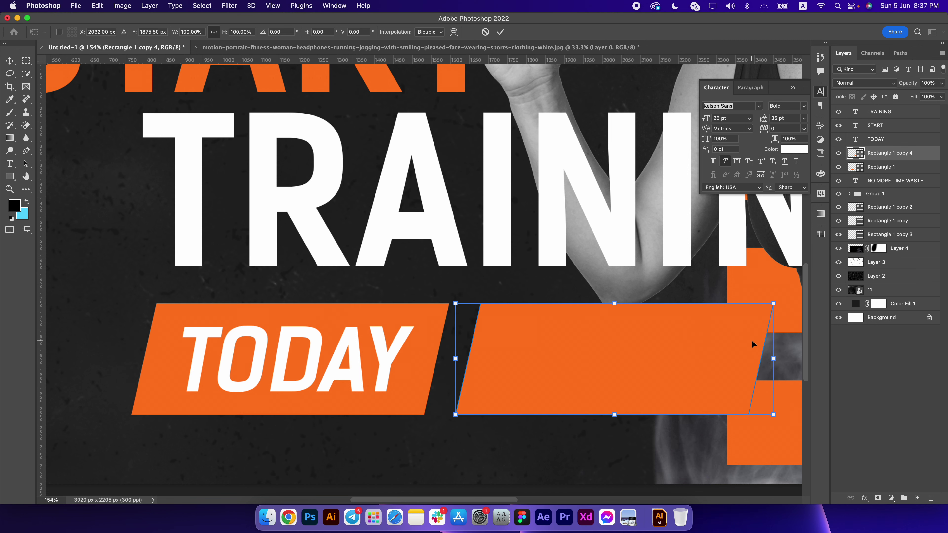
drag(776, 356, 473, 358)
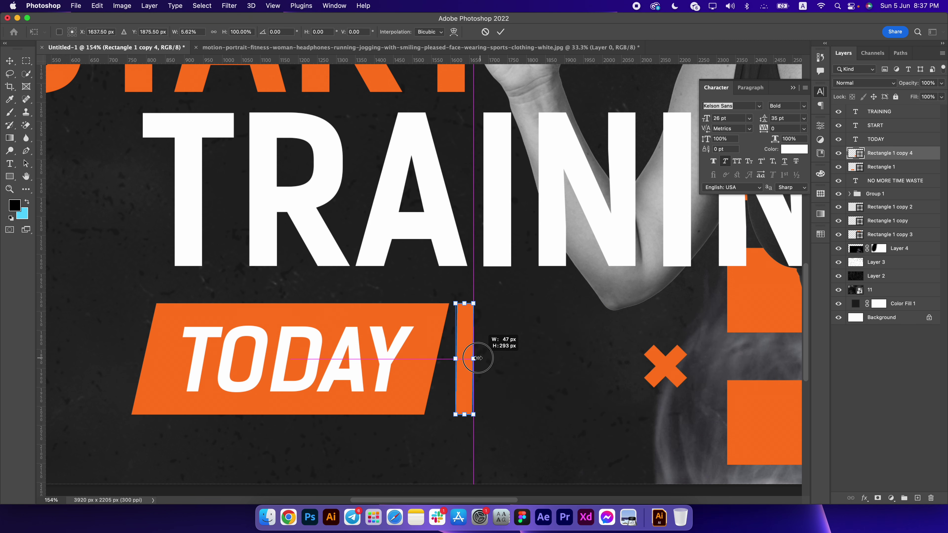
right_click(465, 338)
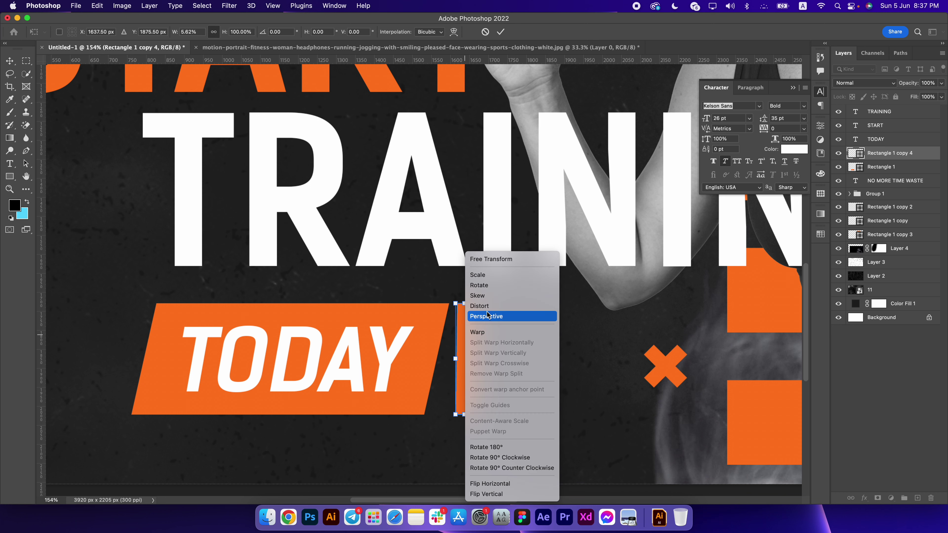
click(480, 295)
drag(475, 304, 491, 304)
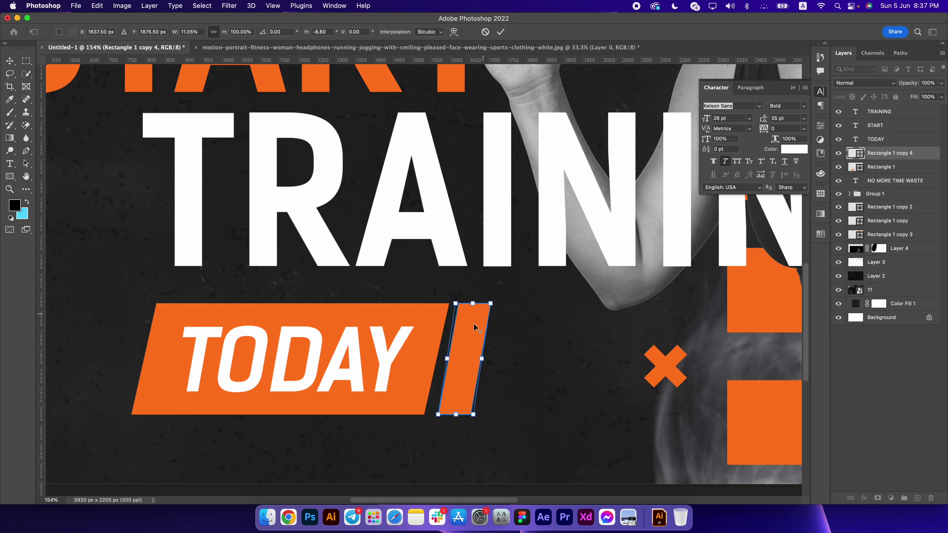
drag(482, 368, 479, 362)
key(Return)
Make the bar even thinner and re-skew it to match the banner's slant
key(ctrl+t)
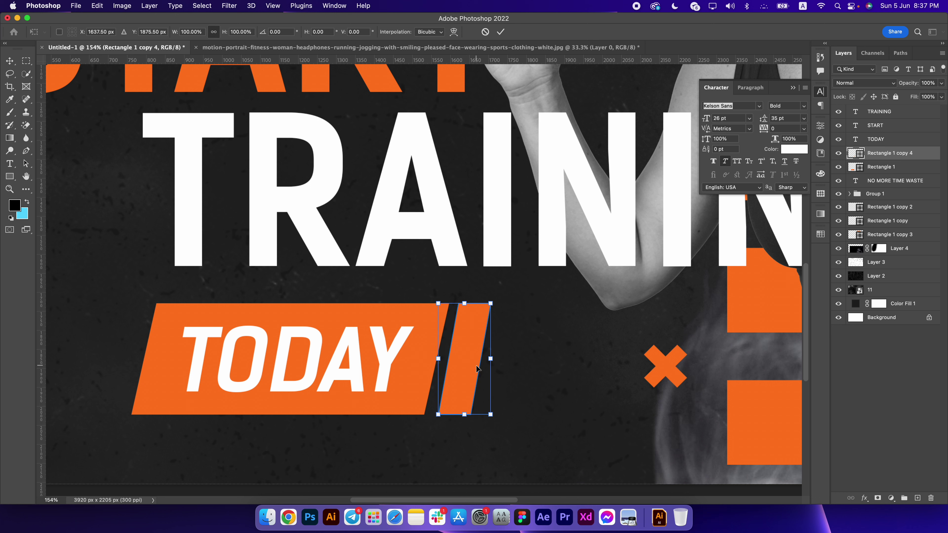
drag(488, 363, 452, 361)
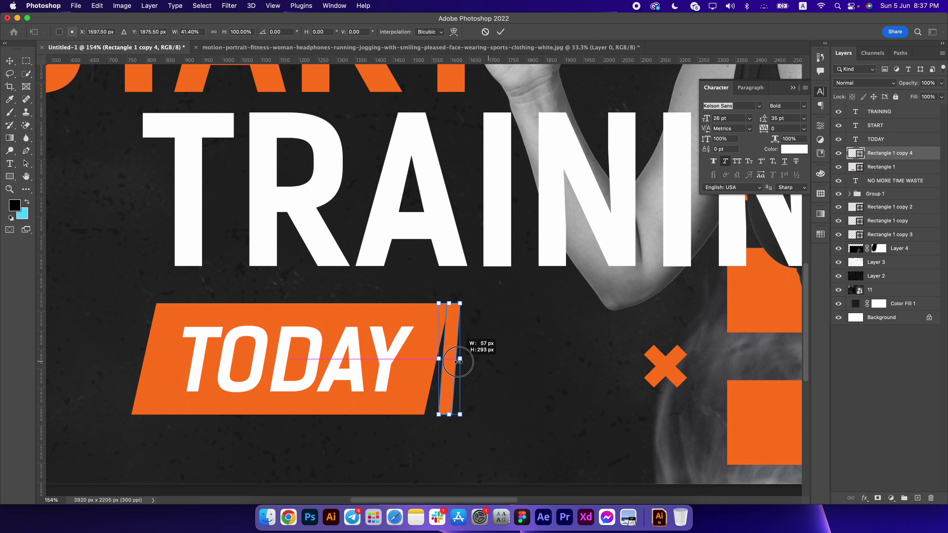
key(Return)
key(ctrl+t)
right_click(448, 349)
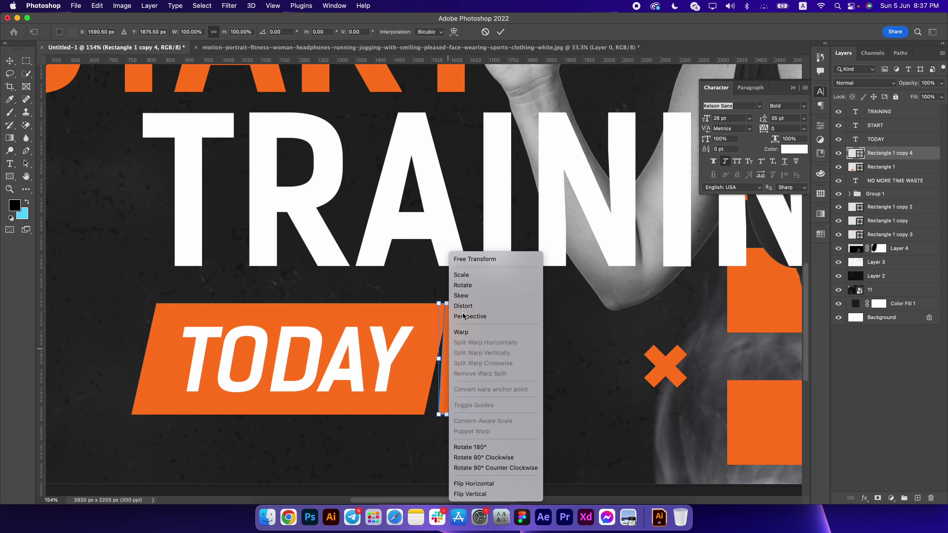
click(461, 295)
scroll(441, 318, up, 5)
mouse_move(469, 293)
mouse_down()
mouse_move(476, 113)
mouse_move(538, 113)
mouse_move(534, 100)
mouse_up()
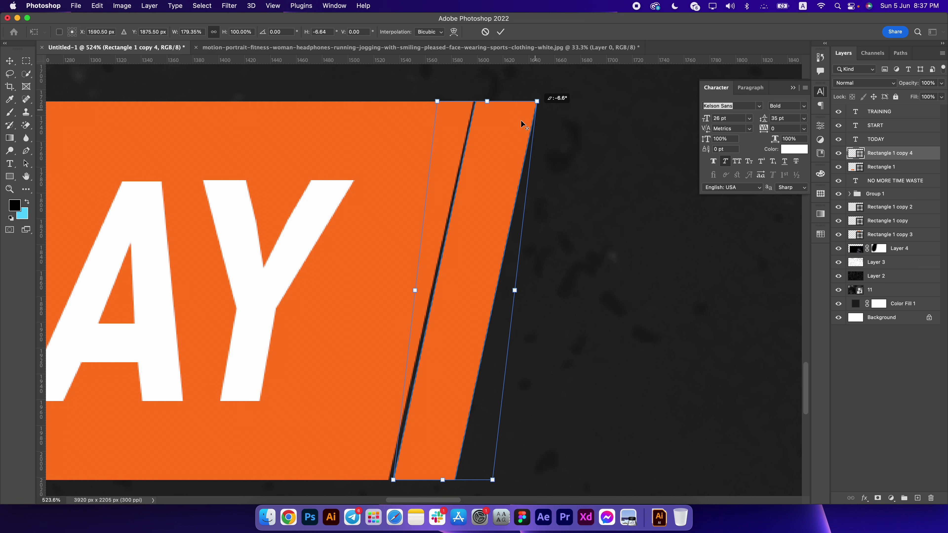
key(Return)
Place the slanted stripe just right of the TODAY banner
scroll(487, 183, down, 10)
scroll(487, 199, up, 10)
drag(485, 203, 490, 193)
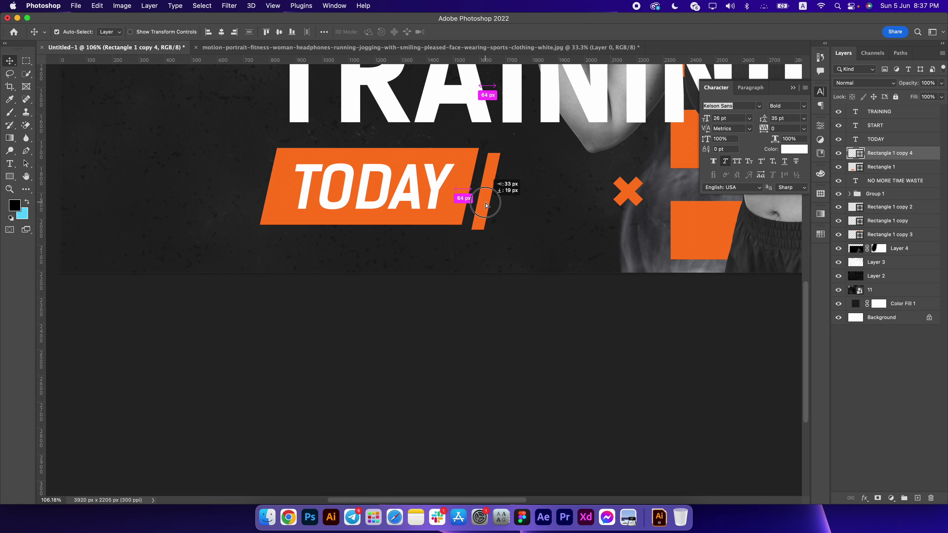
drag(489, 193, 484, 186)
Place a copy of the stripe on the left side of the TODAY banner
scroll(485, 186, up, 5)
drag(483, 303, 256, 303)
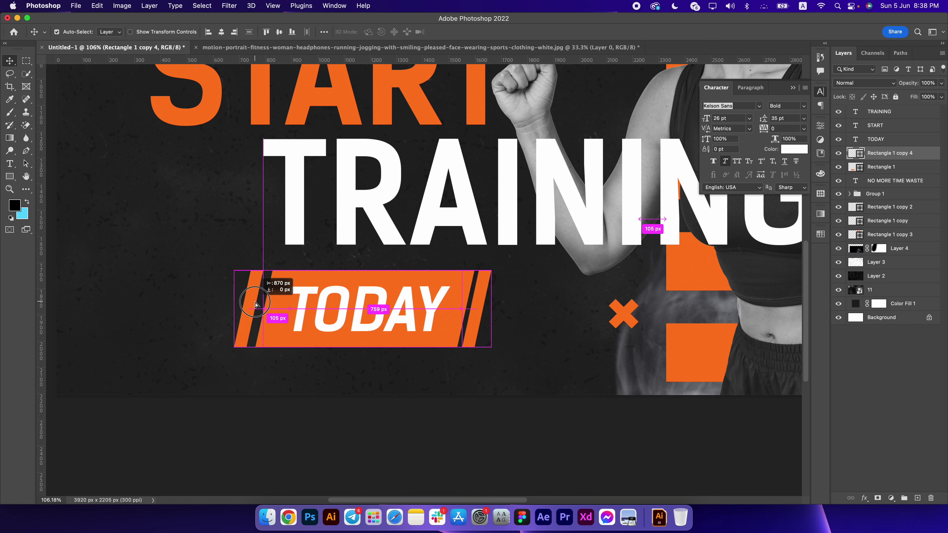
scroll(256, 304, up, 5)
drag(255, 303, 265, 304)
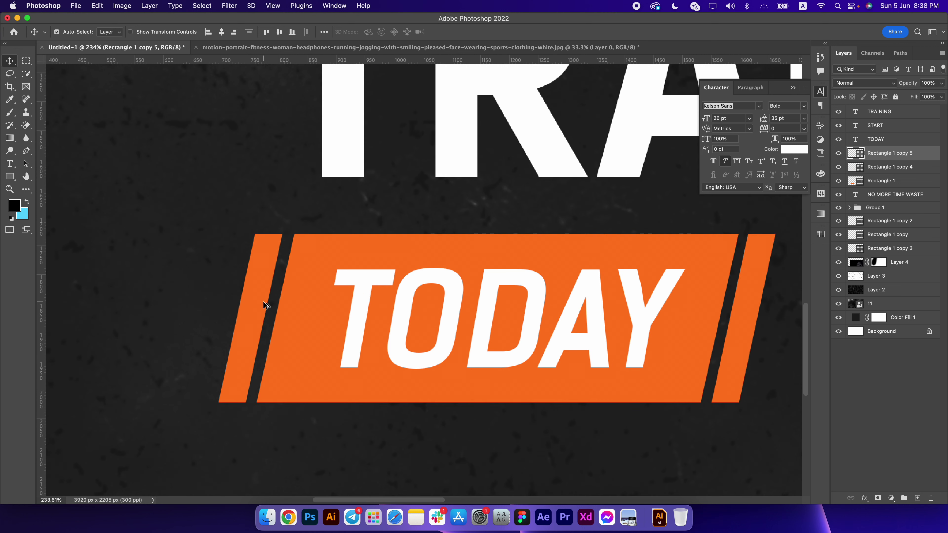
scroll(265, 303, down, 10)
scroll(297, 262, up, 3)
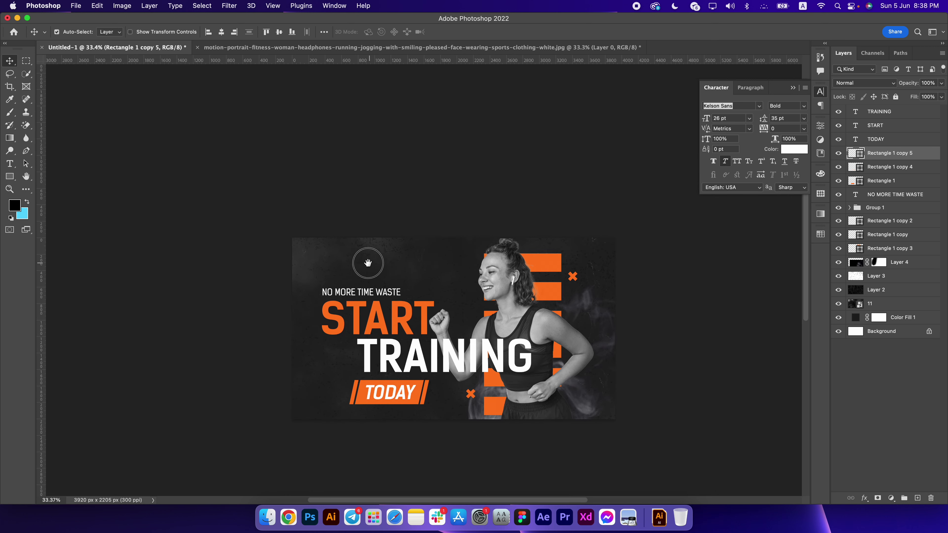
scroll(477, 371, up, 3)
drag(473, 288, 484, 279)
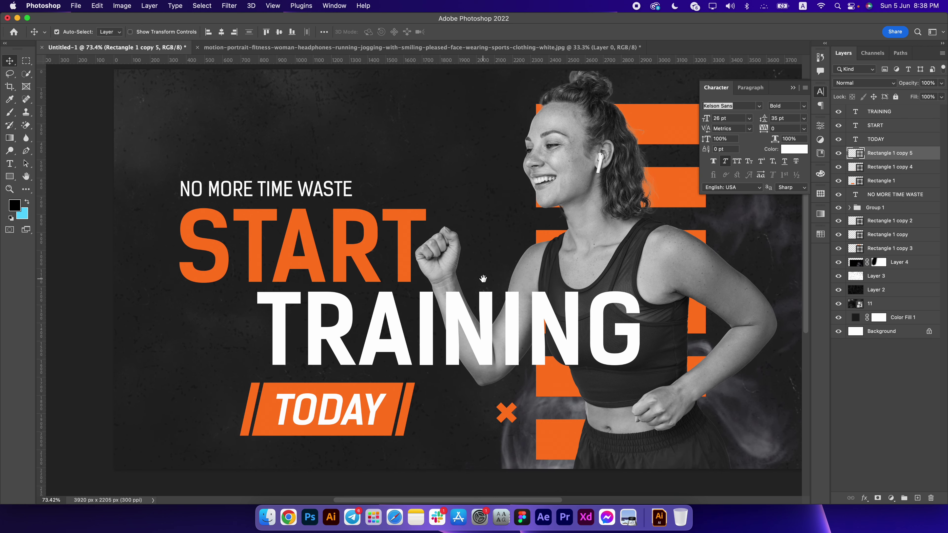
Group the TODAY text with the orange banner shapes and hide the group
super+click(876, 126)
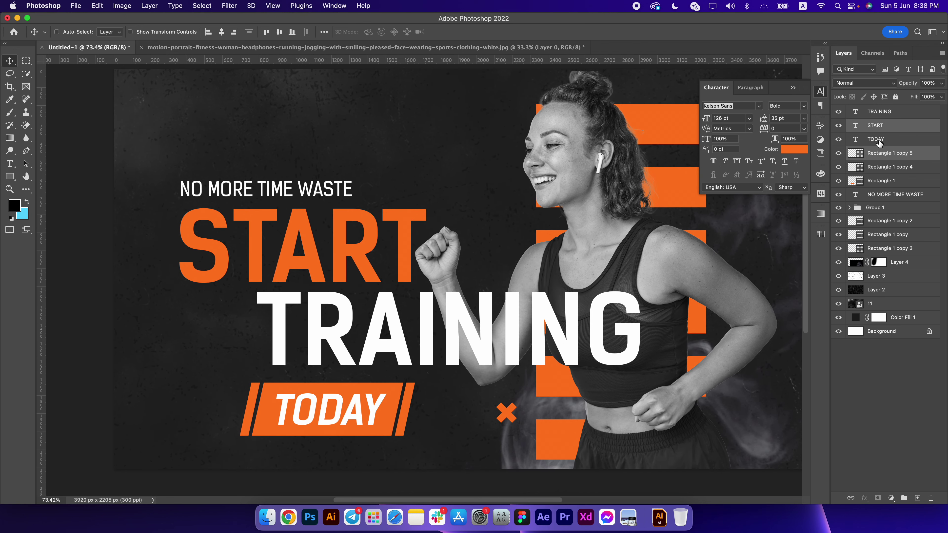
click(877, 140)
shift+click(883, 168)
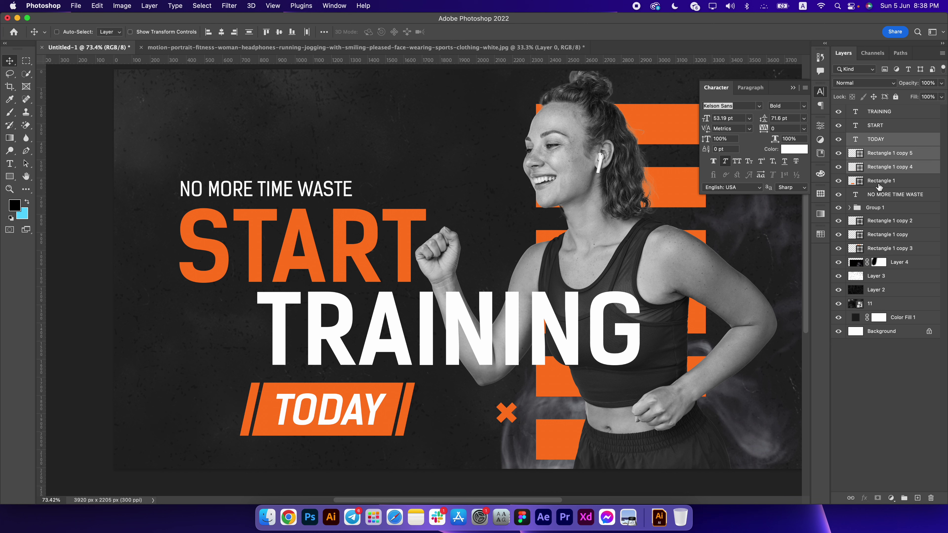
key(super+g)
key(super+g)
click(840, 139)
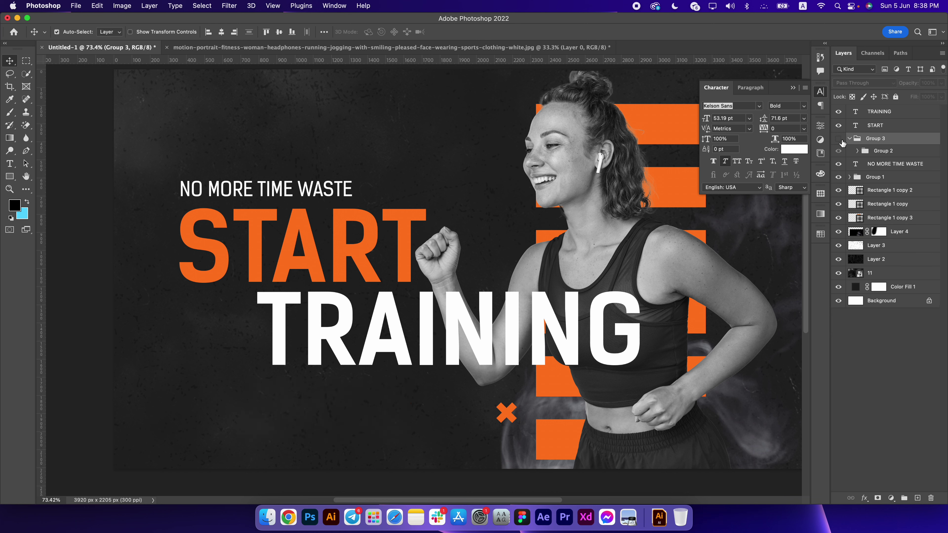
Add a new white text layer below TRAINING, then hide it and the banner group
click(10, 164)
click(326, 438)
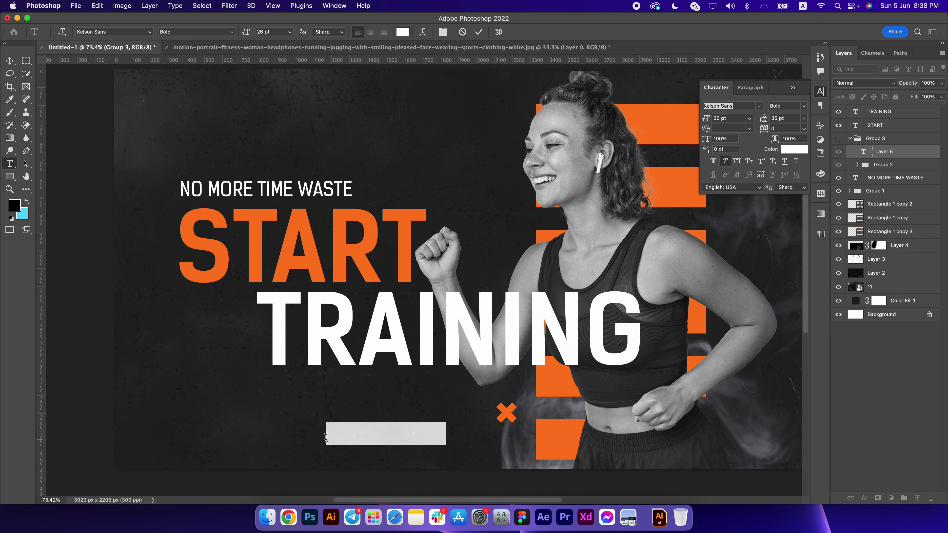
text(JO)
key(super+a)
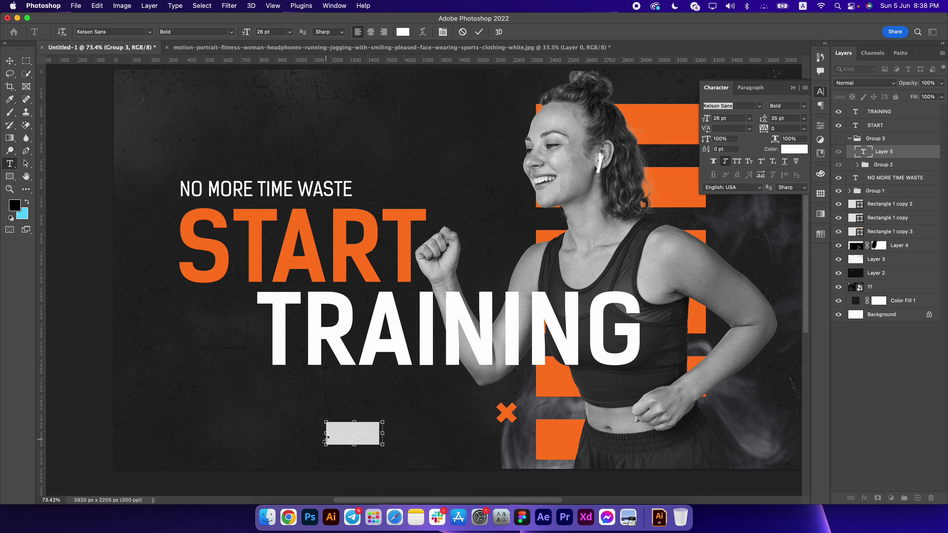
click(403, 32)
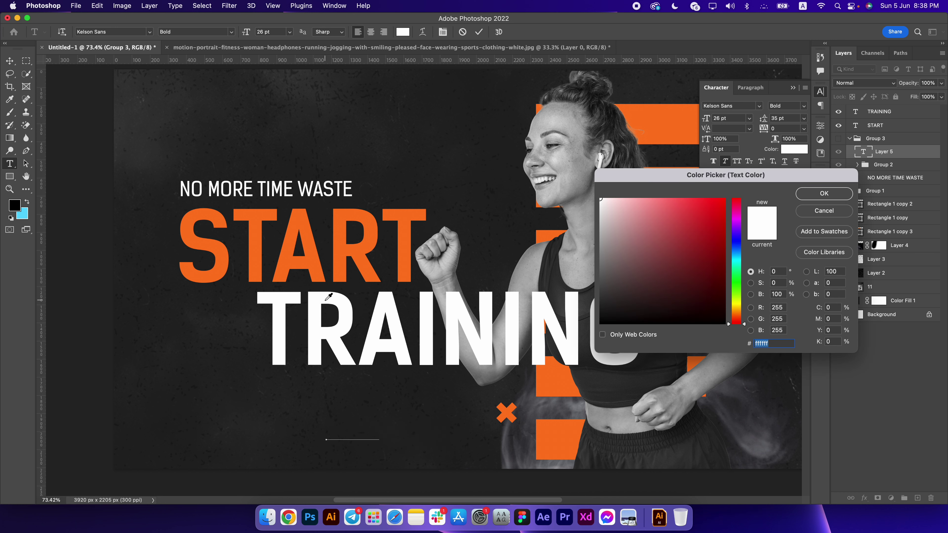
click(824, 194)
click(847, 152)
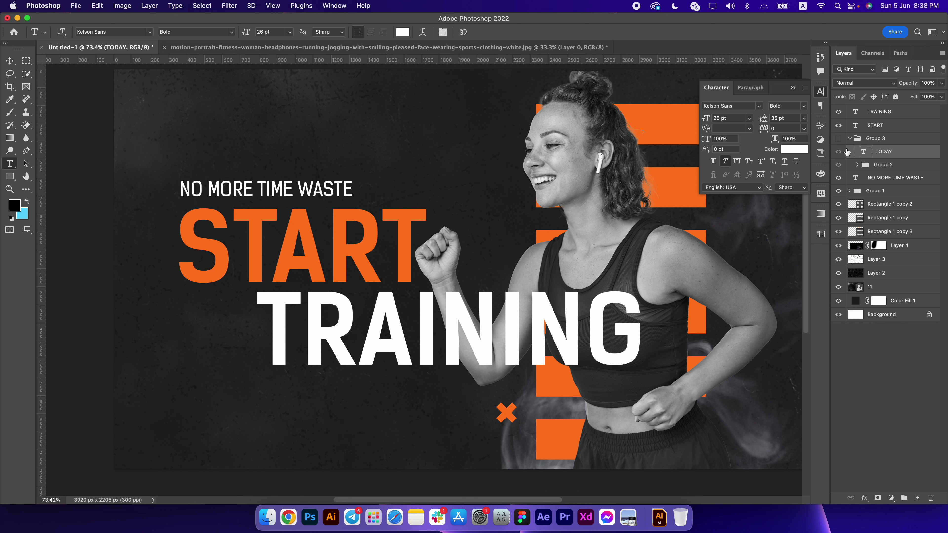
click(839, 151)
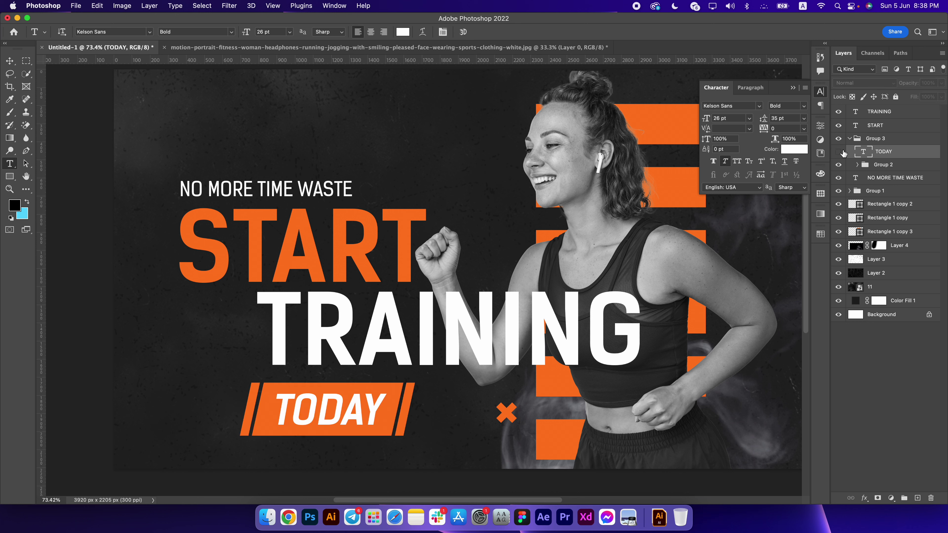
click(839, 165)
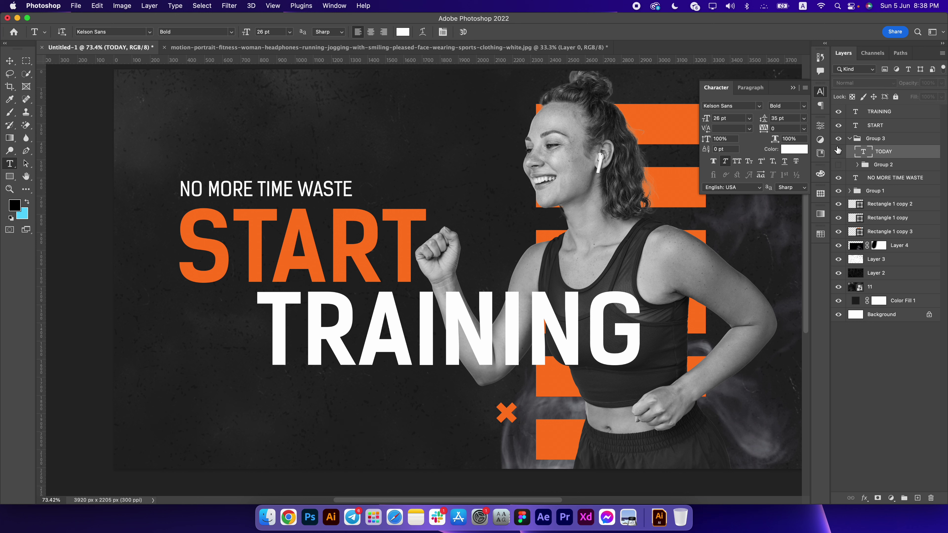
Show TODAY, enlarge it to 63.32 pt, remove the italic, and move it under TRAINING
click(838, 151)
key(ctrl+t)
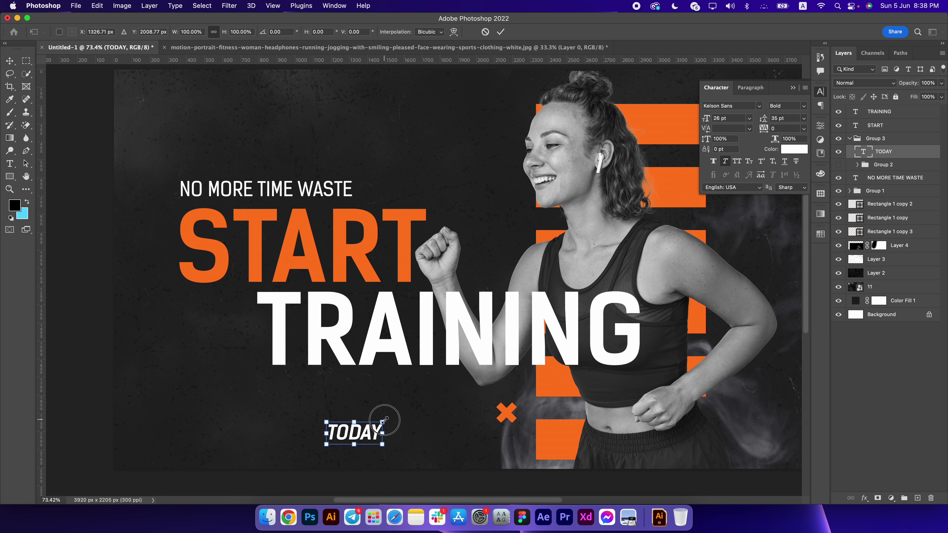
drag(384, 422, 464, 389)
key(Return)
double_click(863, 152)
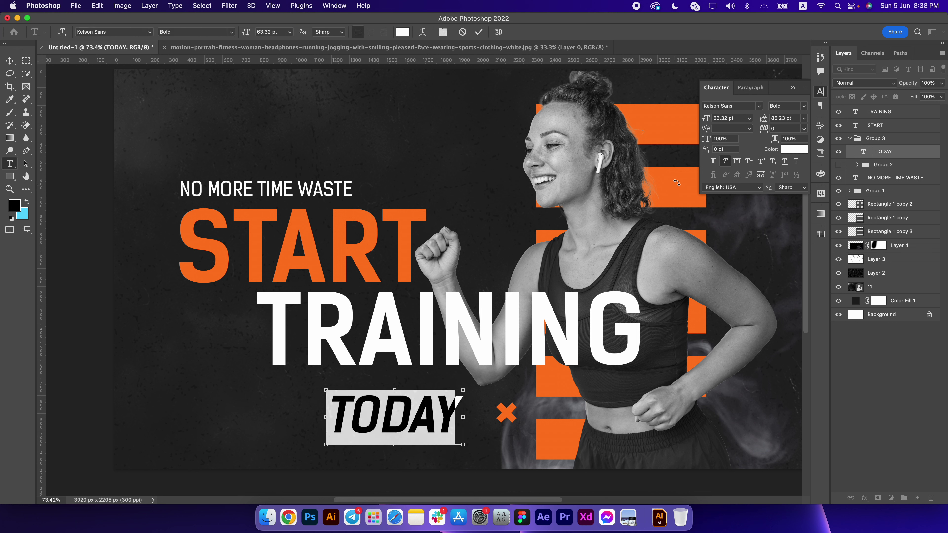
click(726, 161)
click(9, 62)
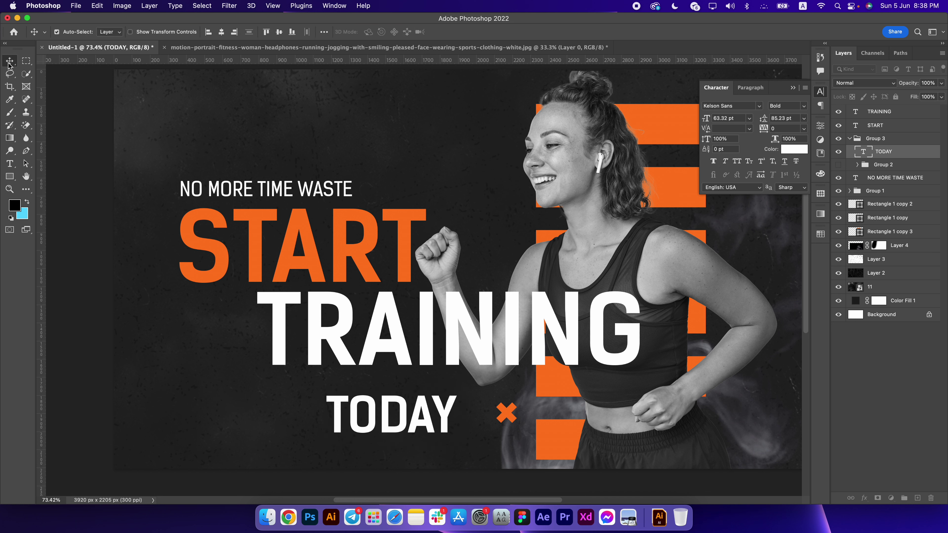
drag(385, 408, 376, 389)
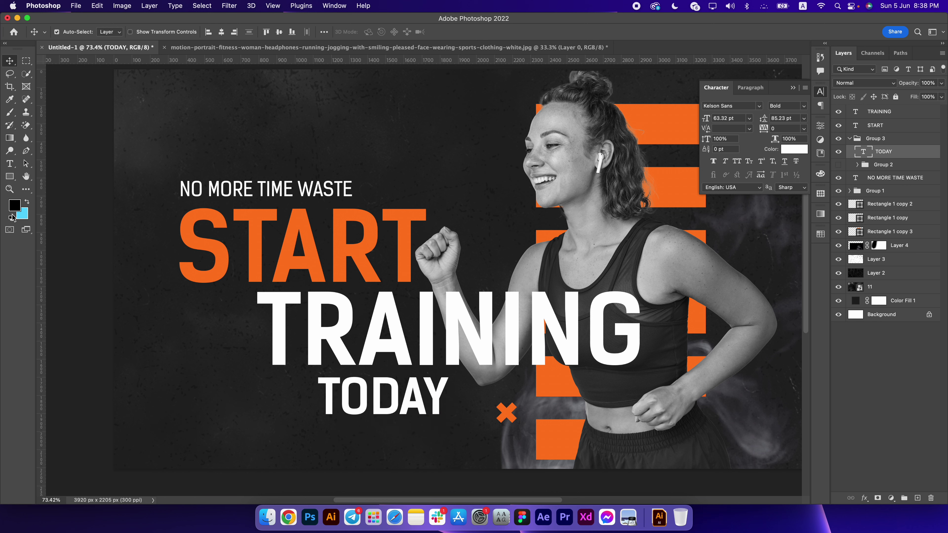
Draw a thin horizontal bar beside TODAY, then undo it
click(11, 179)
drag(93, 381, 317, 383)
key(ctrl+z)
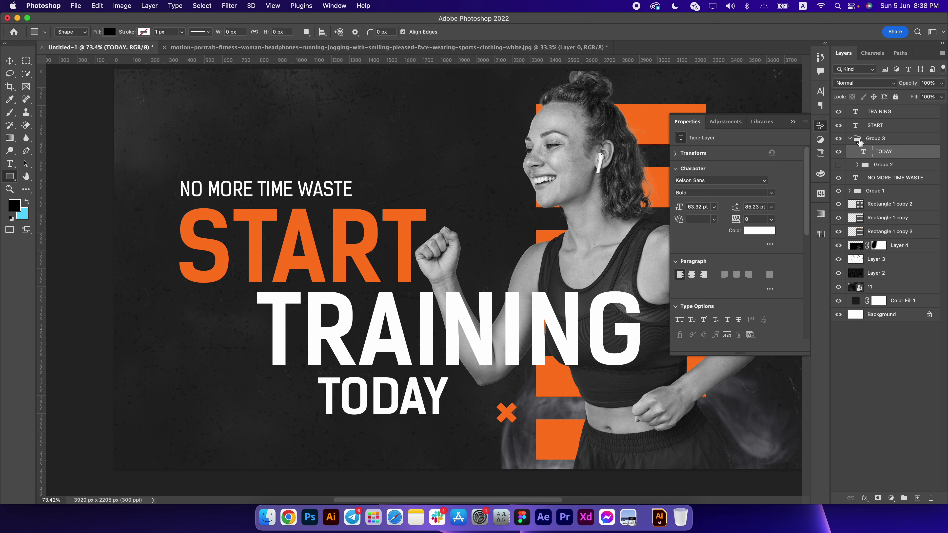
Convert the TODAY text layer into a shape
right_click(883, 151)
scroll(809, 323, down, 5)
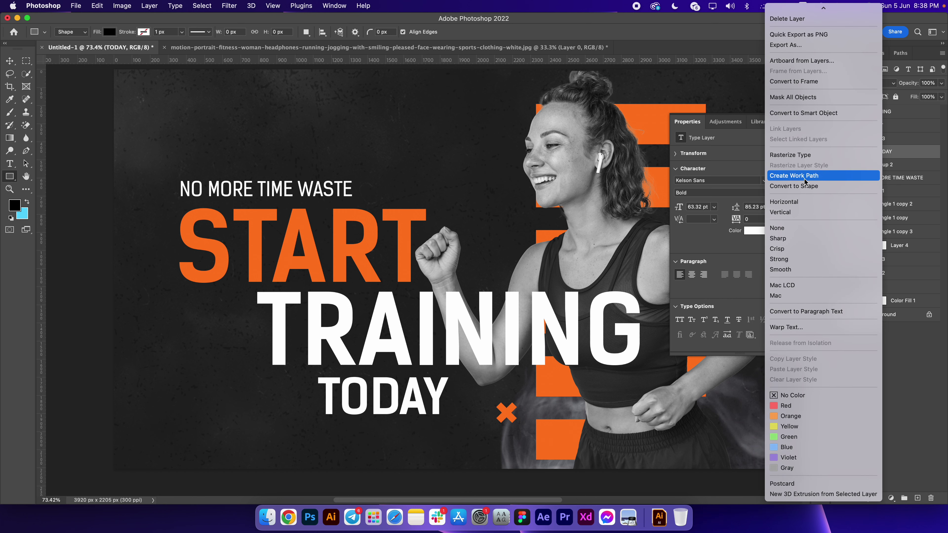
click(806, 186)
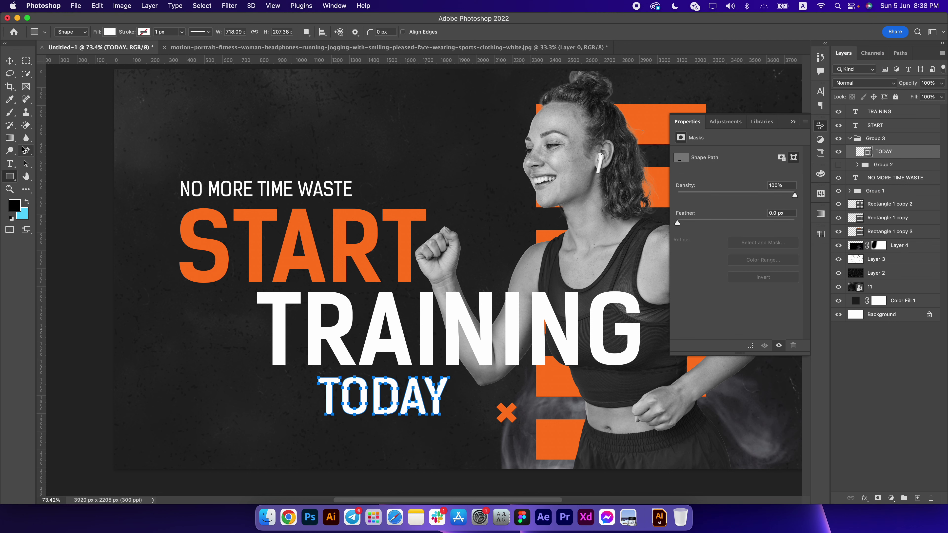
Group the NO MORE TIME WASTE through colour fill layers into Group 4 and lock it
click(886, 178)
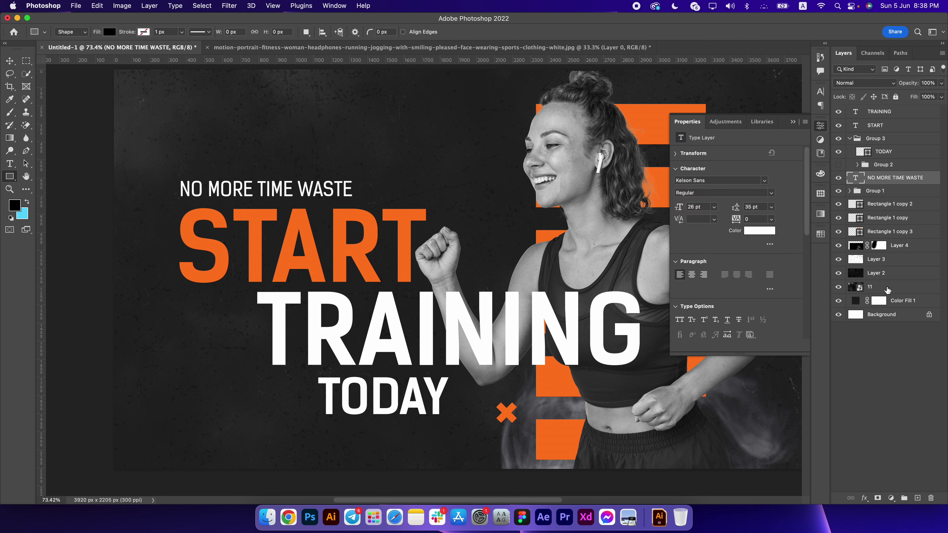
shift+click(894, 301)
key(super+g)
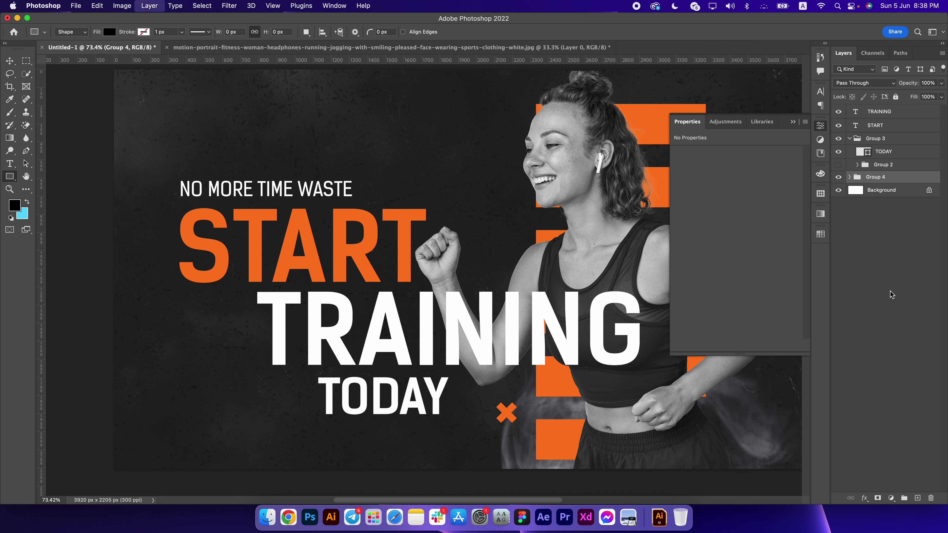
click(896, 97)
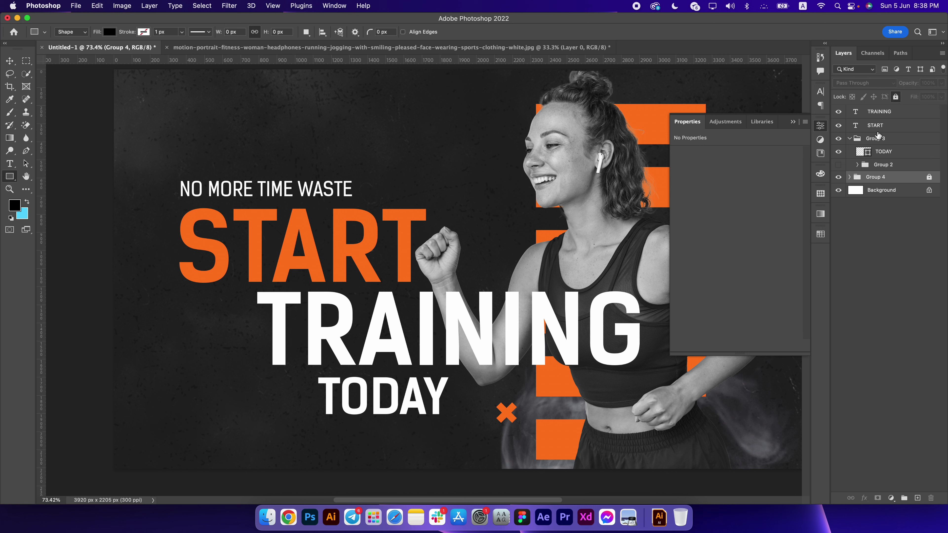
click(884, 151)
click(32, 169)
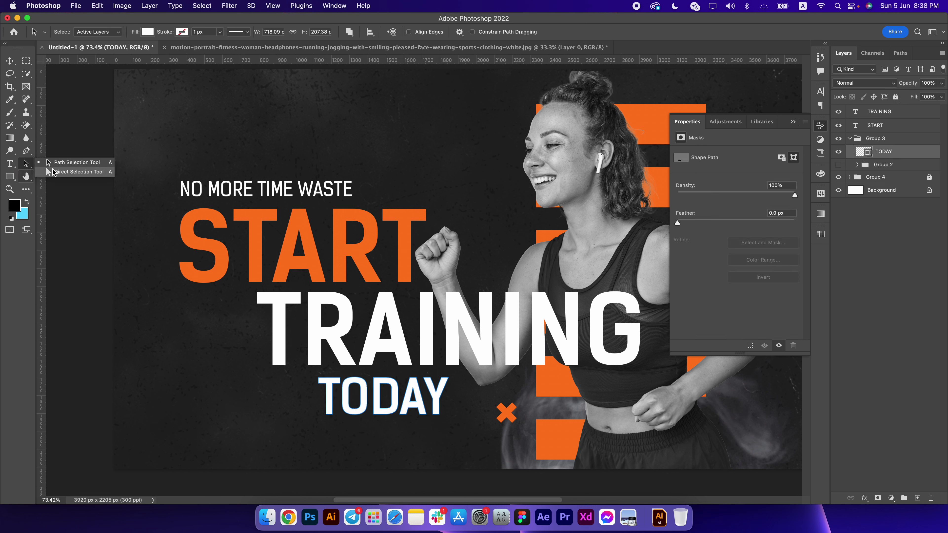
Drag the T's top-left anchors far left to stretch its top bar into a line
scroll(225, 320, up, 5)
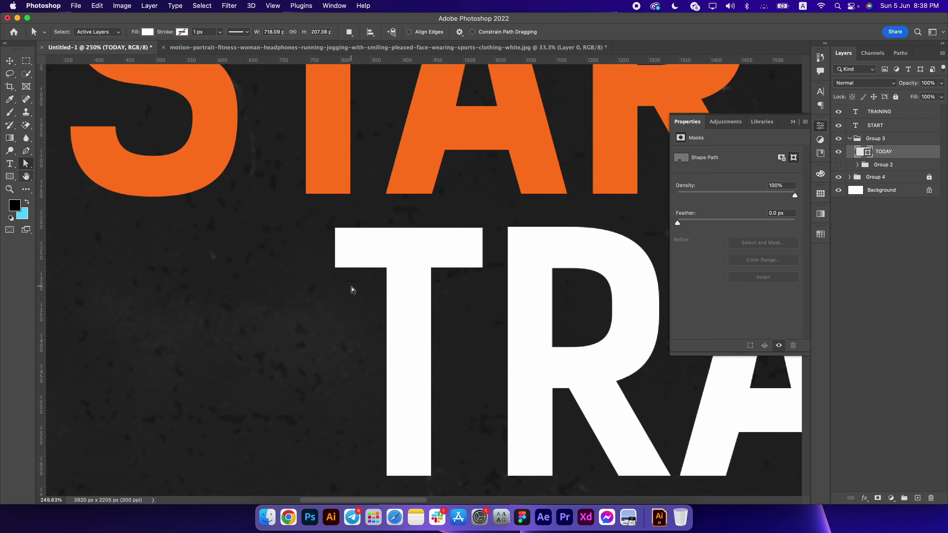
scroll(350, 290, down, 5)
click(888, 130)
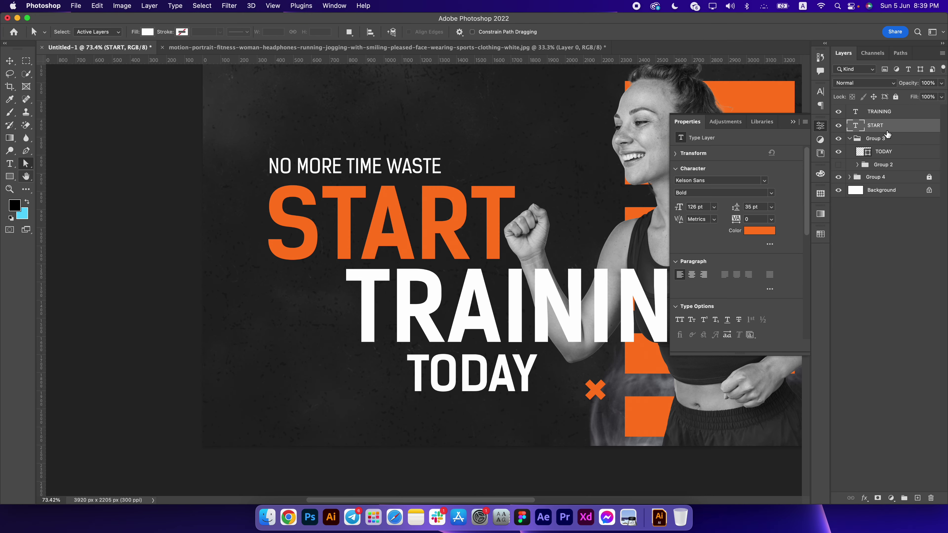
scroll(409, 355, up, 3)
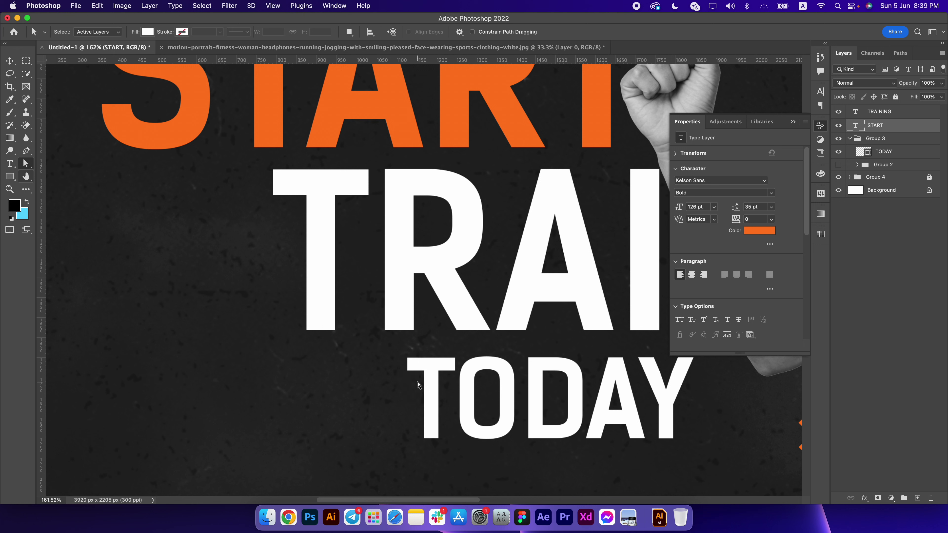
double_click(884, 151)
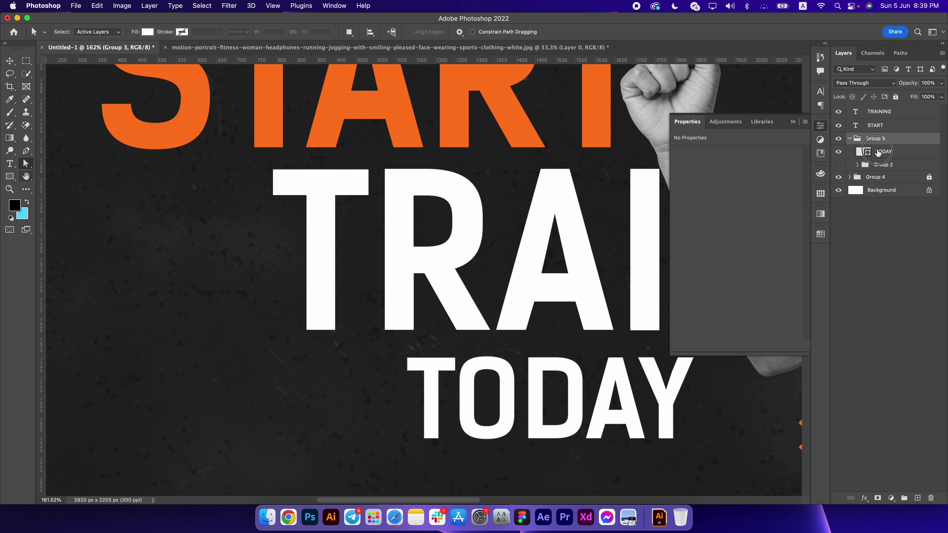
drag(399, 355, 417, 395)
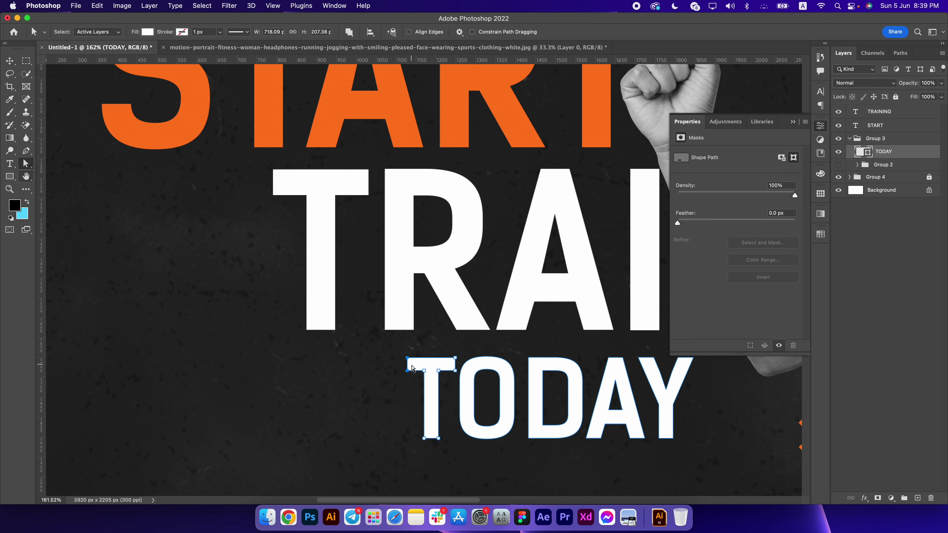
drag(409, 368, 63, 360)
scroll(292, 361, left, 2)
drag(275, 361, 137, 359)
Pull the Y's bottom anchors far down into a tall stem, then fit on screen
drag(550, 382, 255, 264)
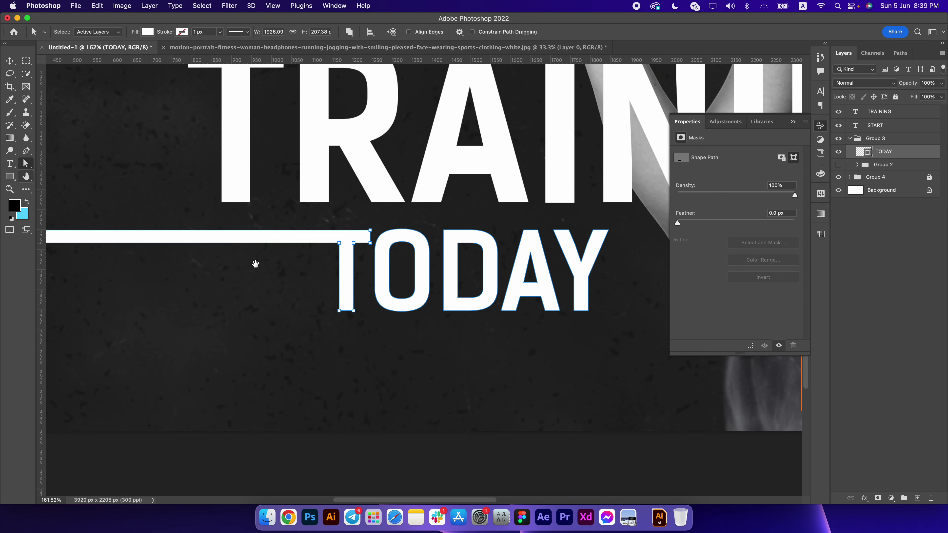
mouse_move(591, 309)
mouse_down()
mouse_move(518, 311)
mouse_move(518, 469)
mouse_up()
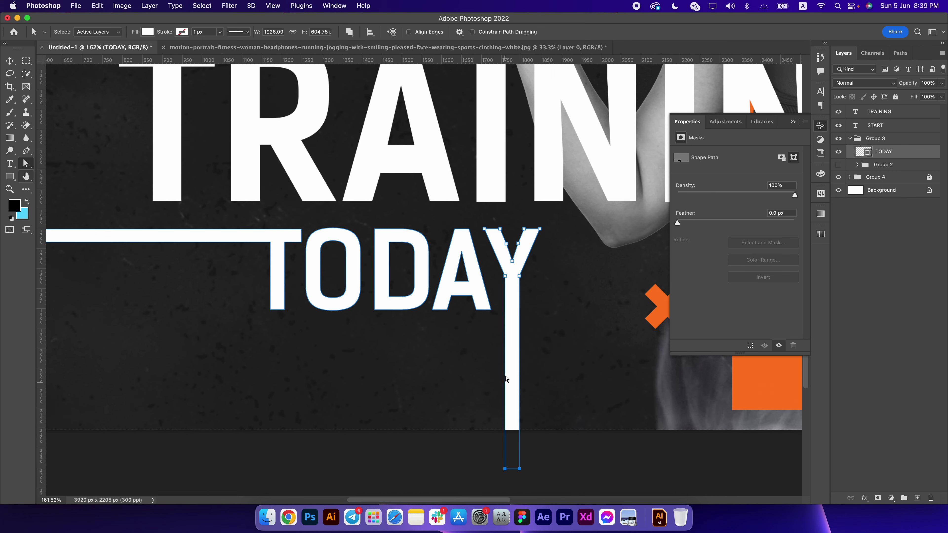
scroll(432, 329, left, 2)
scroll(432, 329, up, 1)
drag(329, 297, 402, 339)
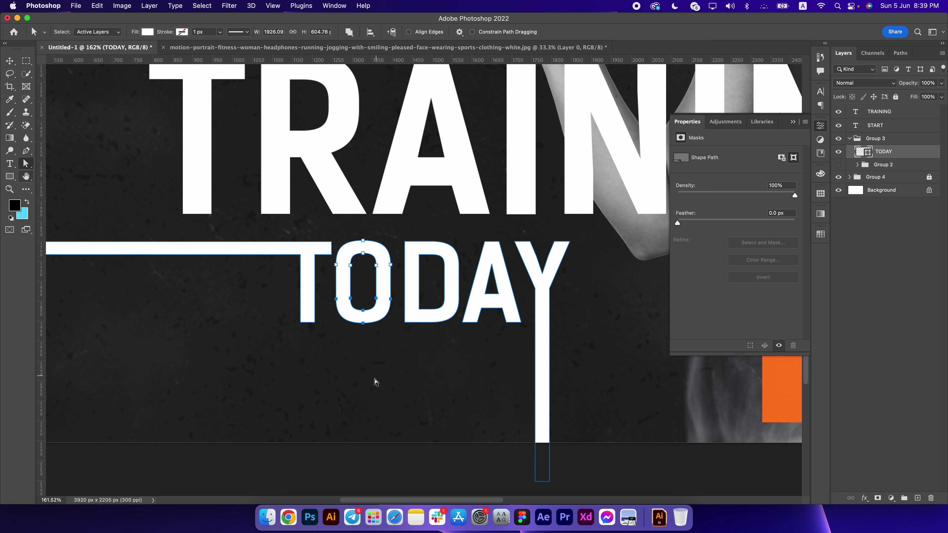
key(super+0)
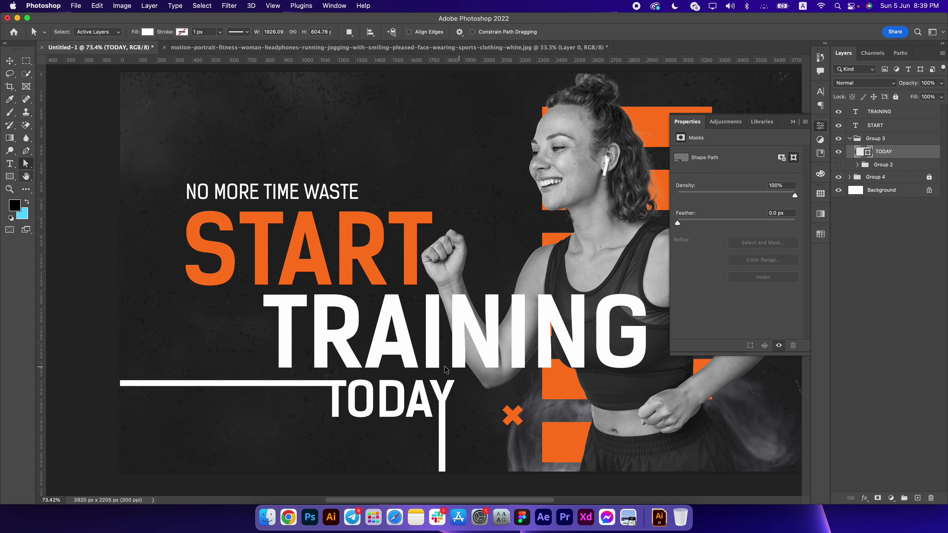
scroll(486, 342, down, 5)
scroll(298, 383, right, 2)
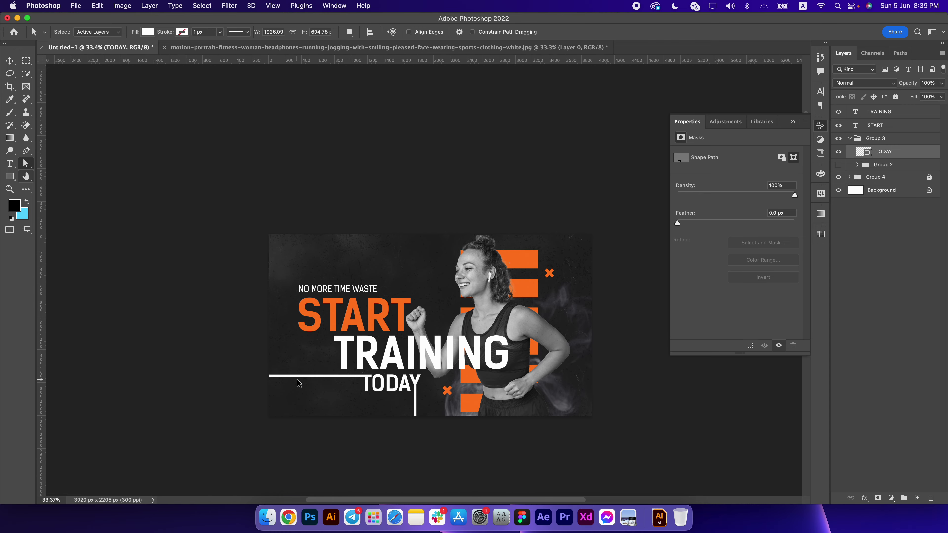
scroll(373, 336, up, 2)
drag(453, 324, 522, 323)
scroll(523, 323, right, 4)
drag(389, 264, 398, 244)
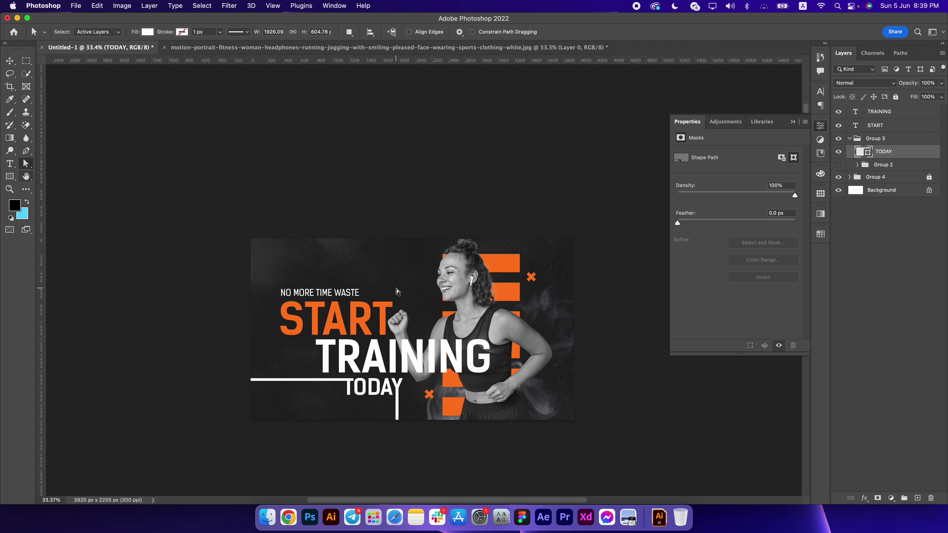
scroll(373, 287, left, 1)
scroll(369, 295, up, 5)
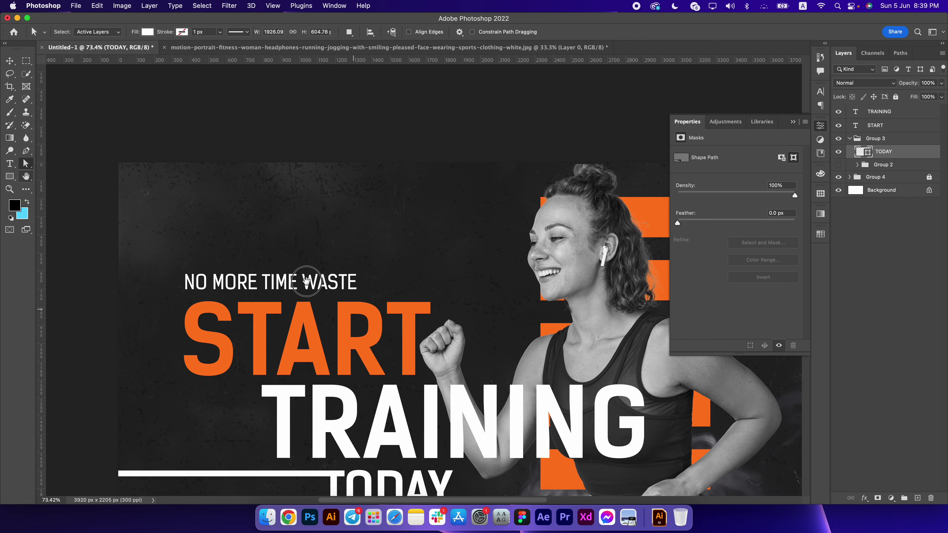
scroll(326, 296, down, 3)
scroll(306, 280, right, 3)
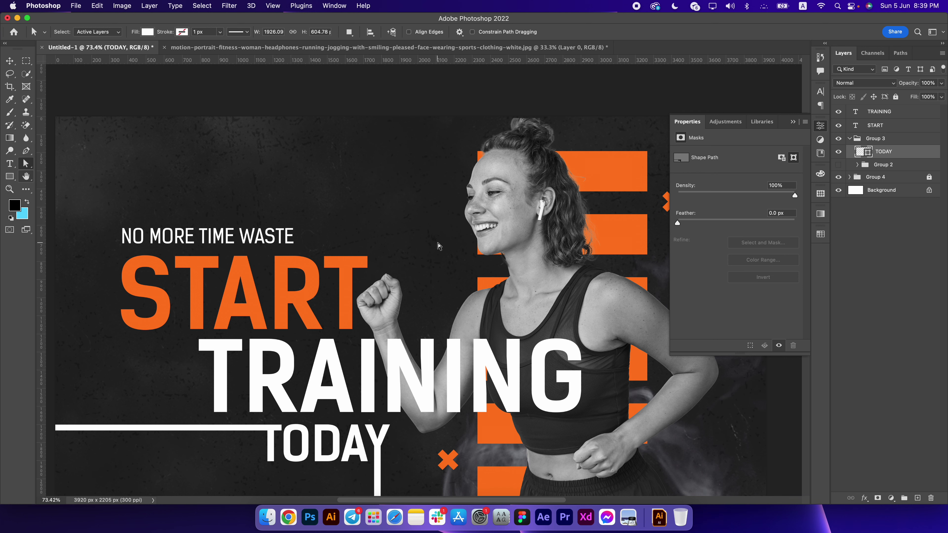
scroll(438, 245, down, 3)
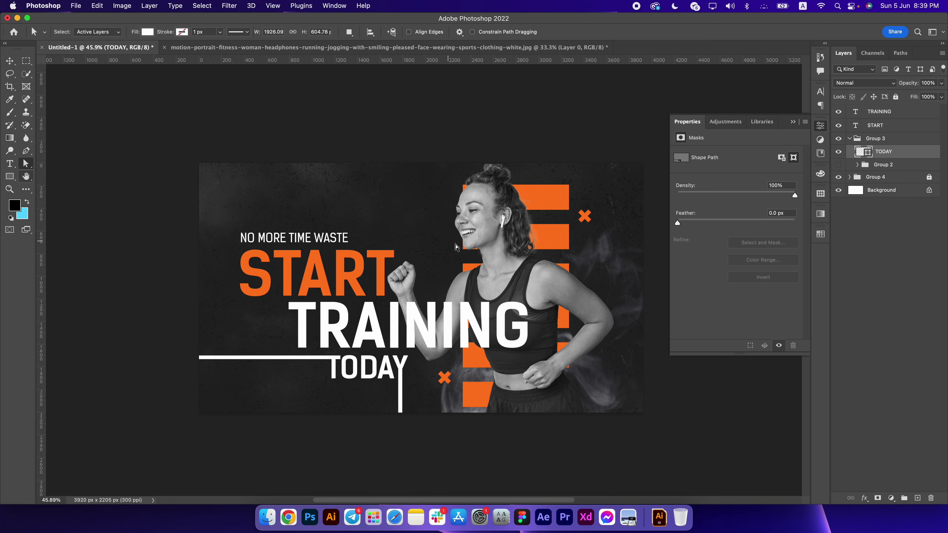
drag(413, 235, 431, 234)
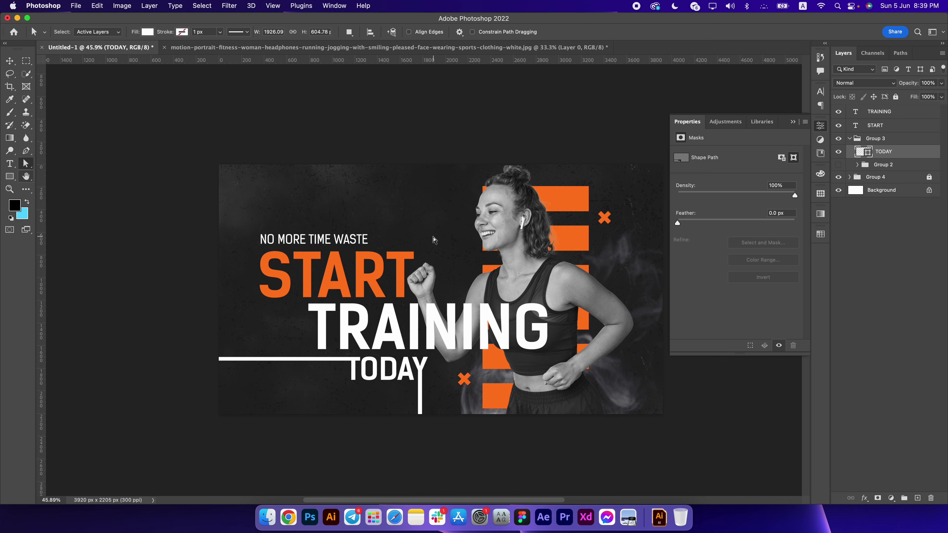
drag(555, 212, 520, 219)
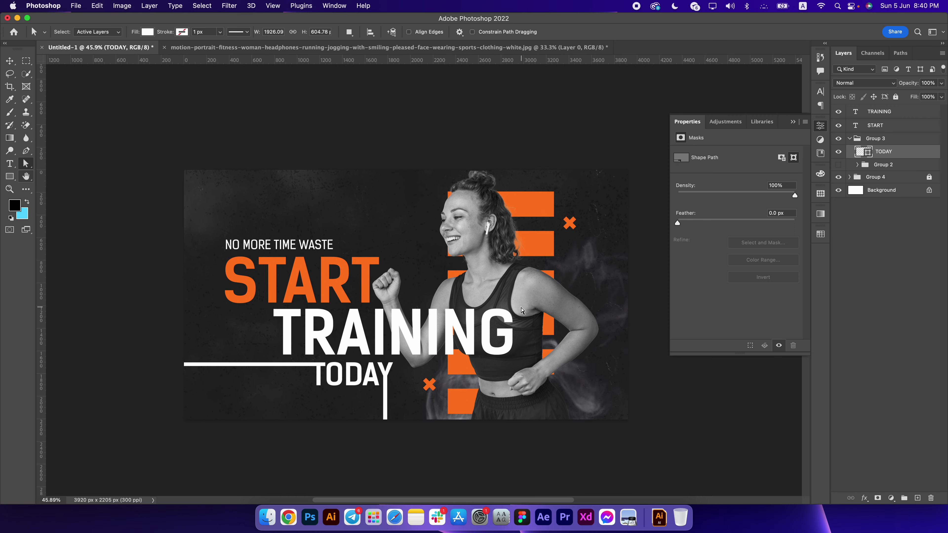
drag(510, 309, 536, 311)
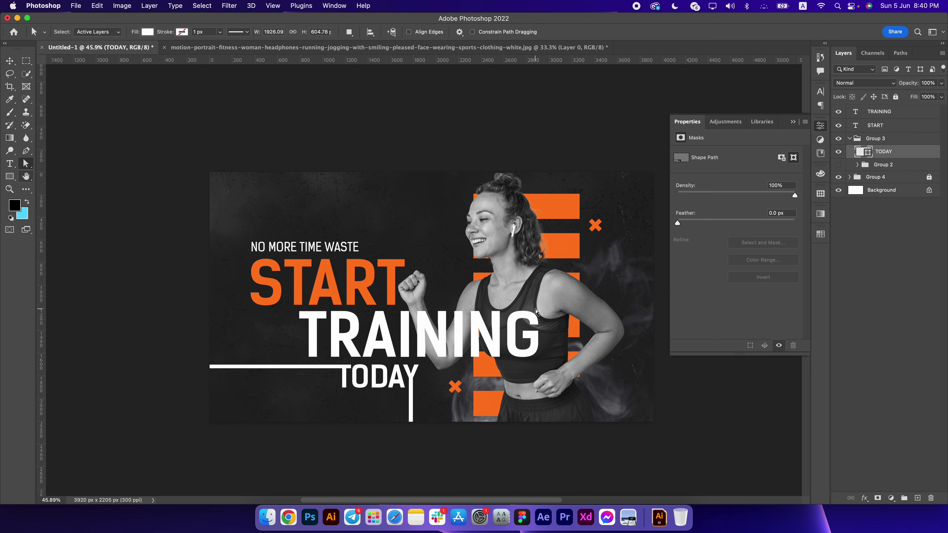